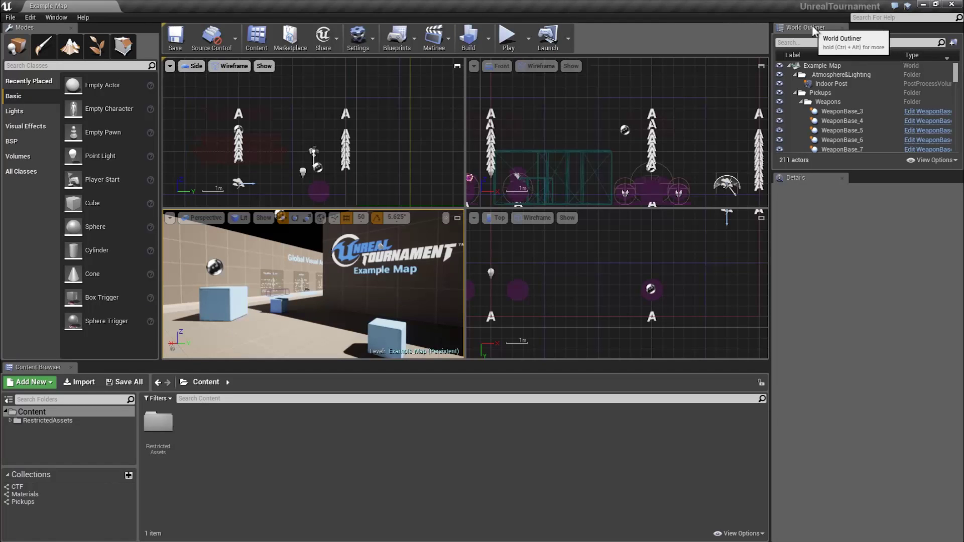
# Dock the World Outliner and Details alongside Modes, with the Content Browser beneath them and its folder tree widened
pyautogui.moveTo(813, 26); pyautogui.dragTo(111, 36)
pyautogui.moveTo(797, 28); pyautogui.dragTo(172, 30)
pyautogui.moveTo(47, 370); pyautogui.dragTo(77, 476)
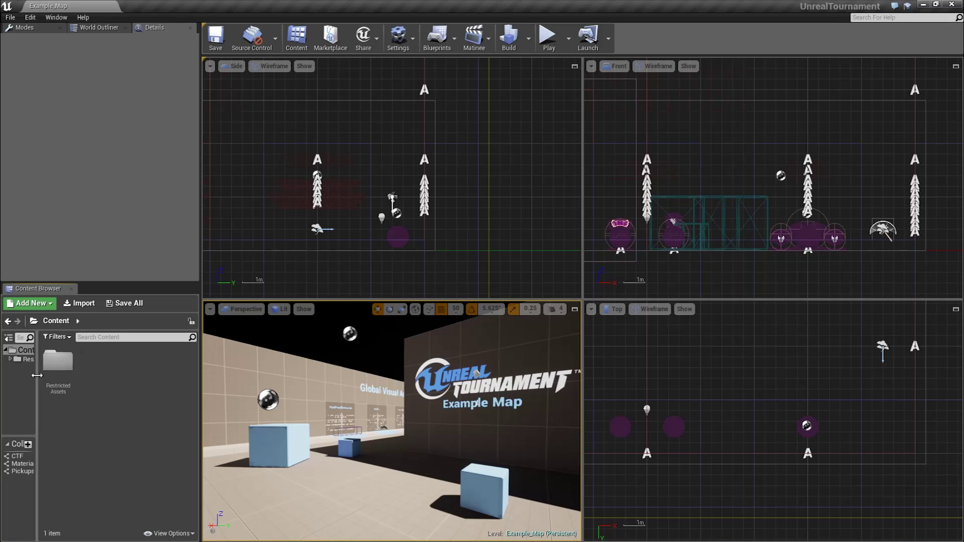
pyautogui.moveTo(36, 375); pyautogui.dragTo(76, 375)
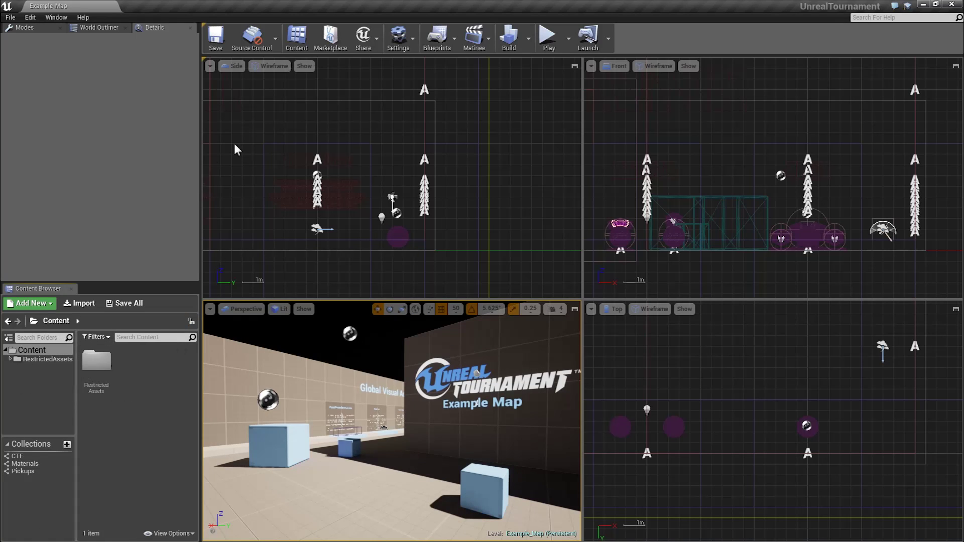
# Create a new level from the Default template
pyautogui.click(10, 18)
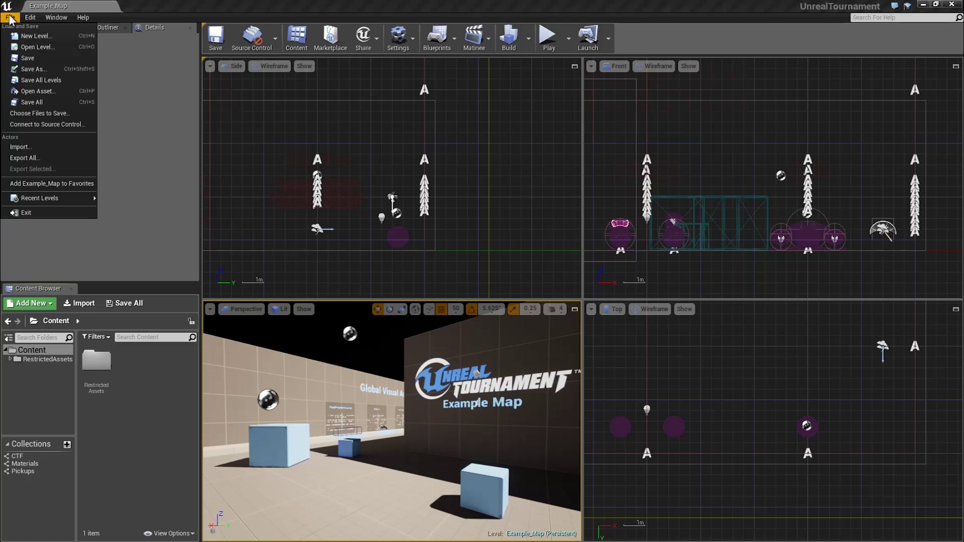
pyautogui.click(33, 36)
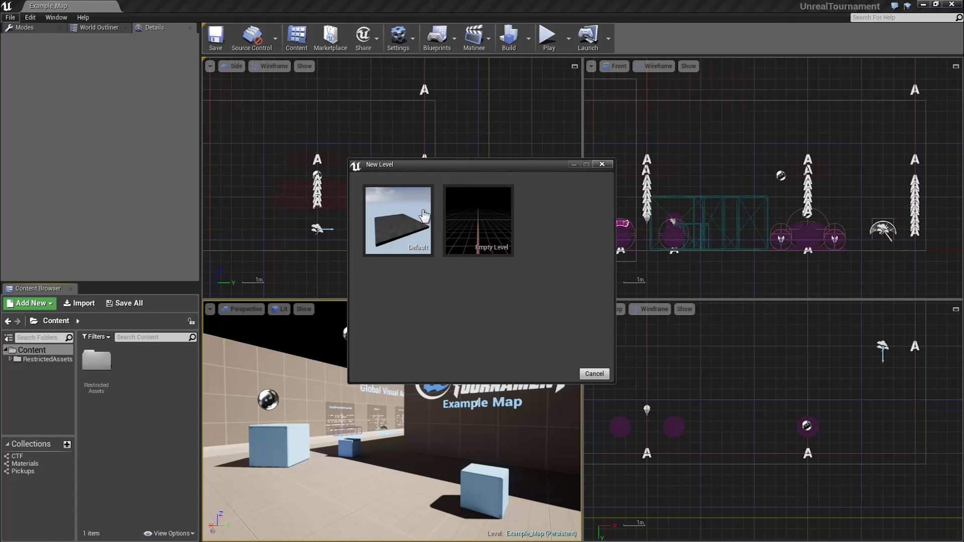
pyautogui.click(397, 211)
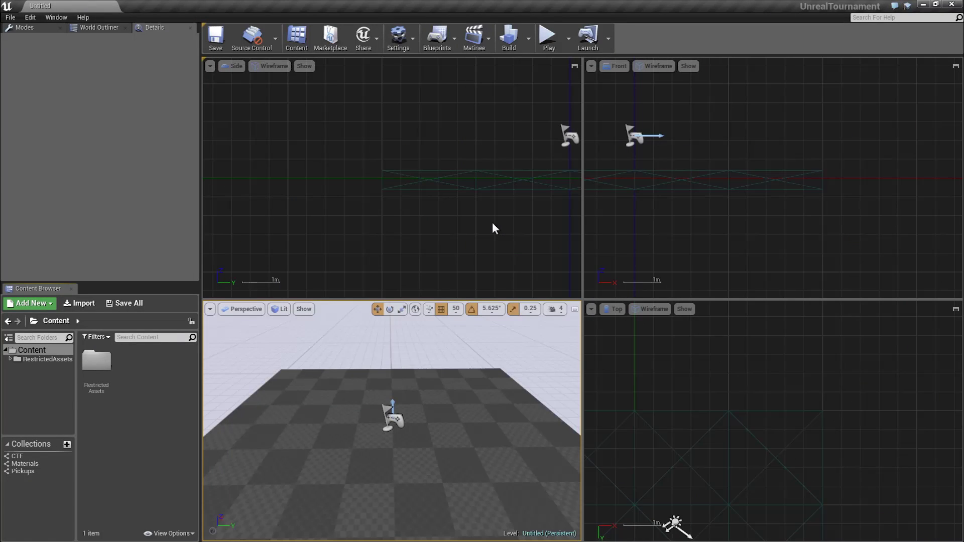
# Delete the default Floor mesh from the new level
pyautogui.moveTo(477, 204); pyautogui.dragTo(478, 271, button='right')
pyautogui.scroll(5, 408, 186)
pyautogui.click(600, 204)
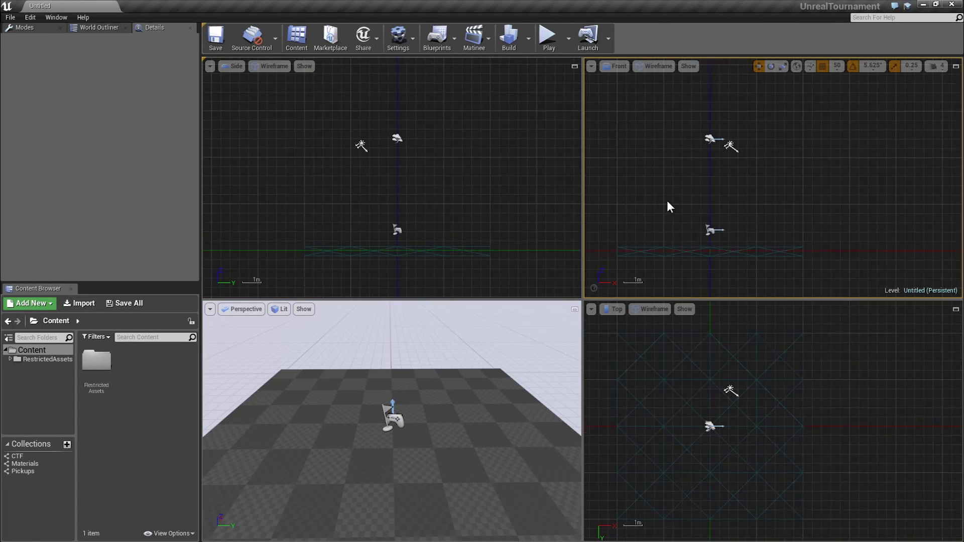
pyautogui.scroll(1, 693, 191)
pyautogui.moveTo(731, 198); pyautogui.dragTo(747, 170, button='right')
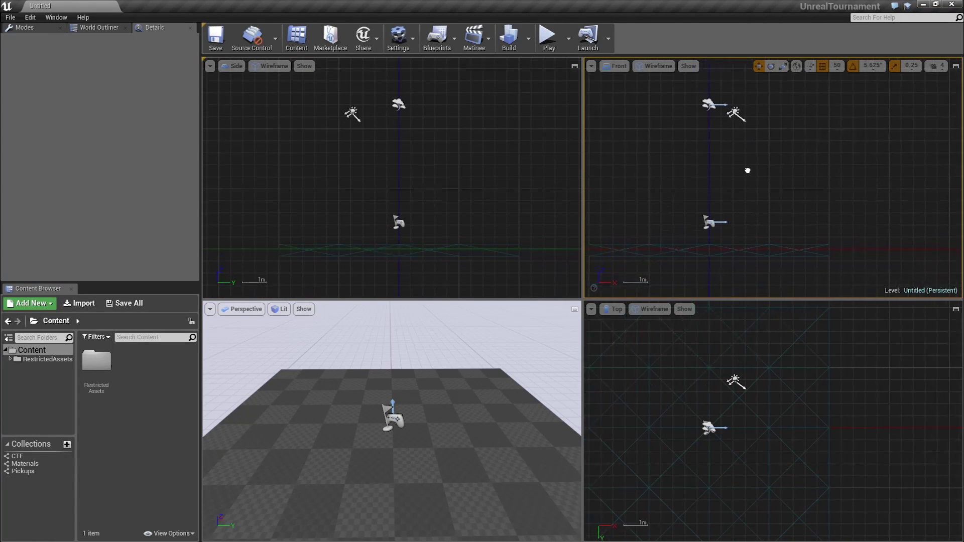
pyautogui.moveTo(514, 366); pyautogui.dragTo(497, 306, button='right')
pyautogui.press('s')
pyautogui.press('w')
pyautogui.moveTo(466, 441); pyautogui.dragTo(432, 455, button='right')
pyautogui.press('a')
pyautogui.press('s')
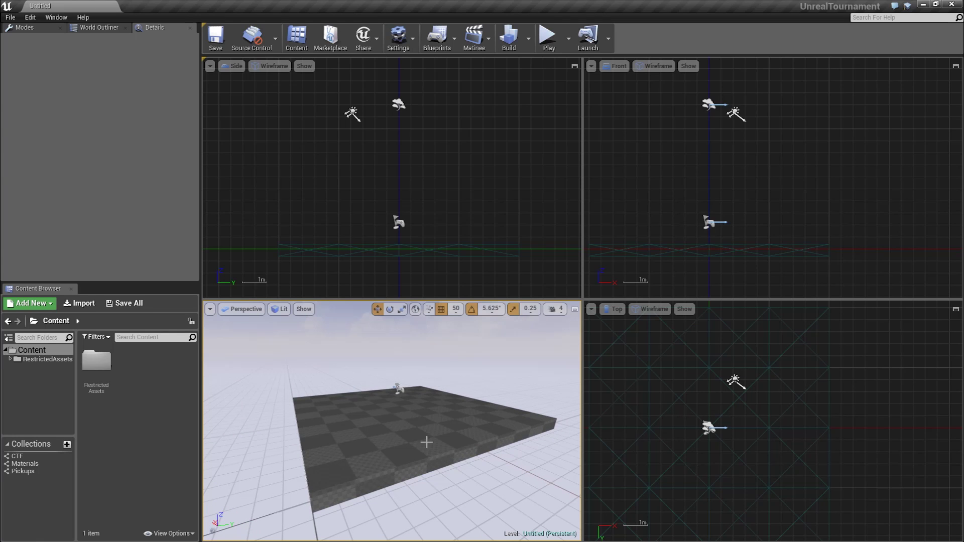
pyautogui.moveTo(426, 443); pyautogui.dragTo(426, 444)
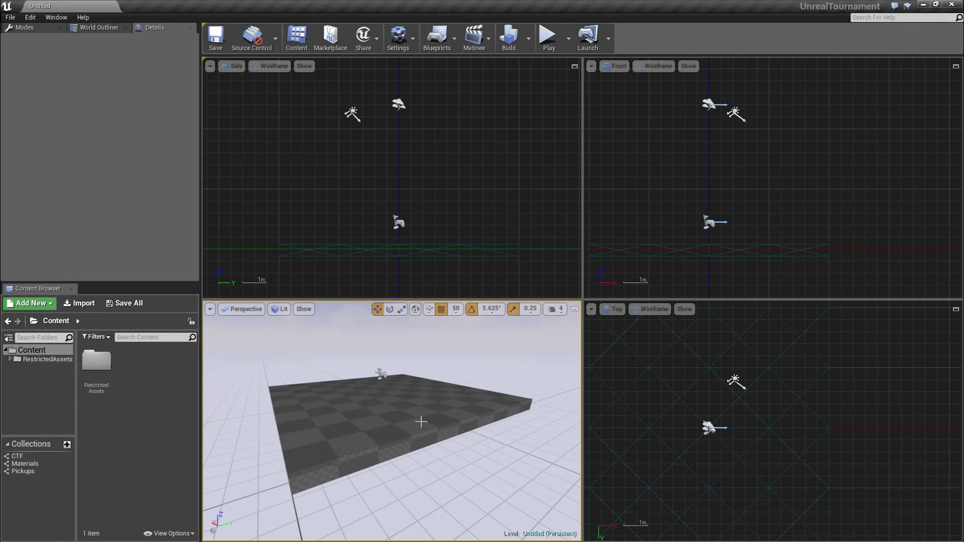
pyautogui.click(421, 421)
pyautogui.press('f')
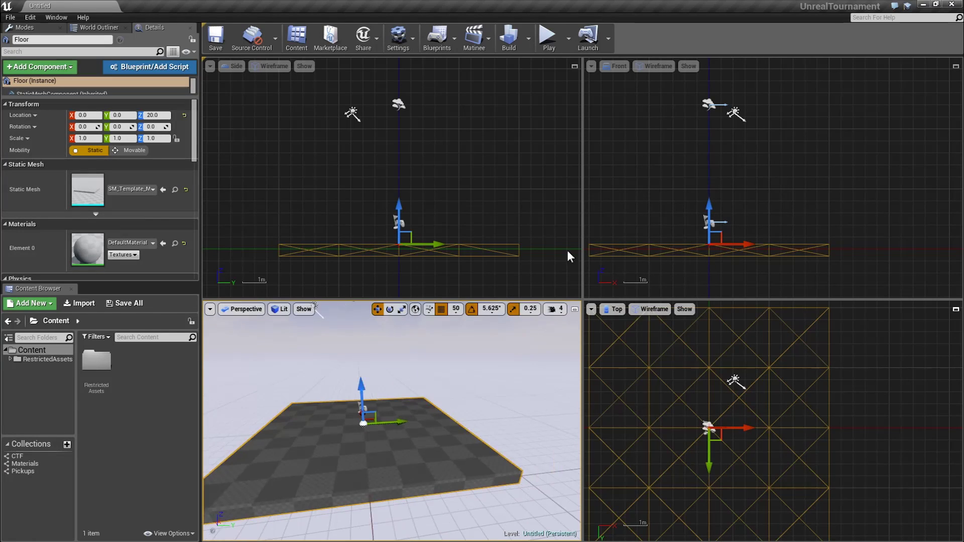
pyautogui.press('Delete')
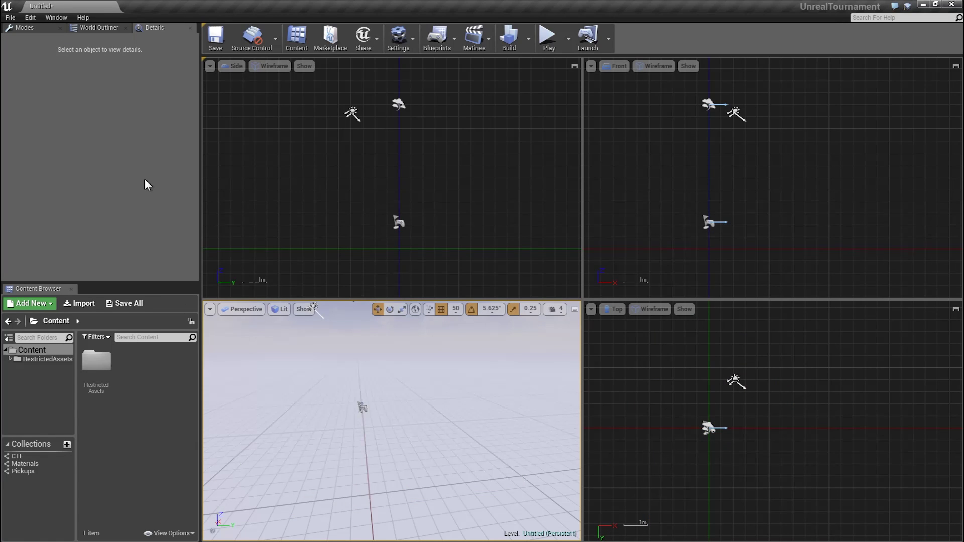
# Place an additive BSP Box brush at the level origin in the Top view
pyautogui.click(29, 28)
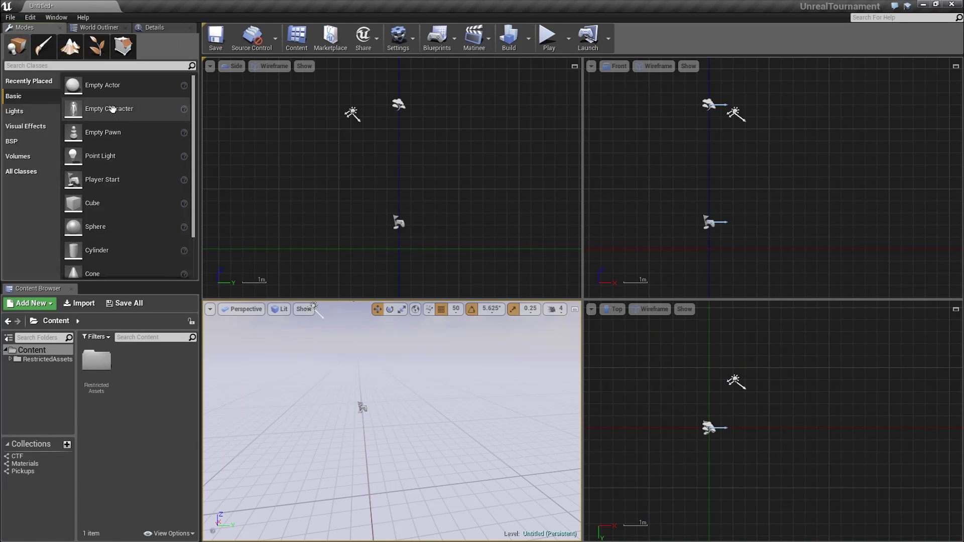
pyautogui.click(26, 141)
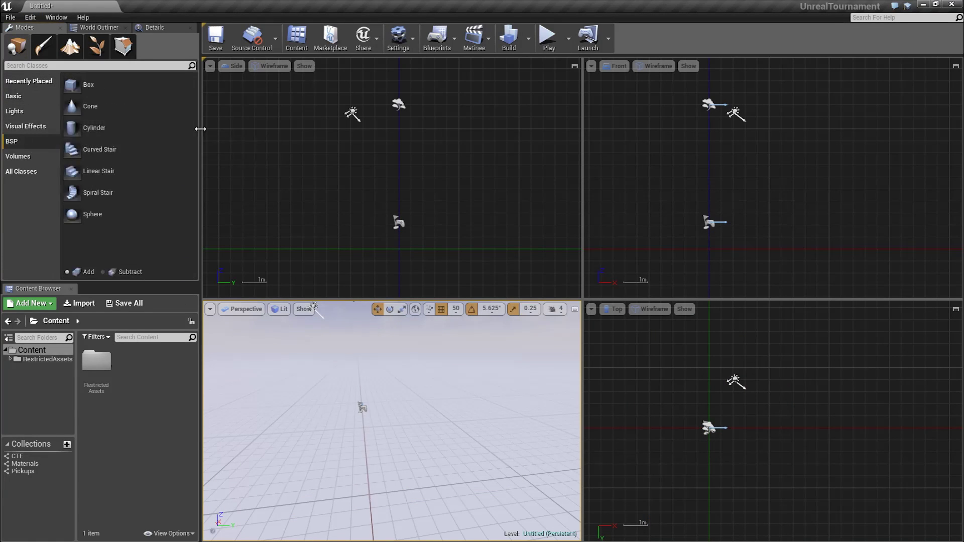
pyautogui.moveTo(652, 381); pyautogui.dragTo(744, 334, button='right')
pyautogui.scroll(-3, 673, 386)
pyautogui.moveTo(112, 92)
pyautogui.mouseDown()
pyautogui.moveTo(631, 338)
pyautogui.moveTo(803, 395)
pyautogui.moveTo(792, 391)
pyautogui.mouseUp()
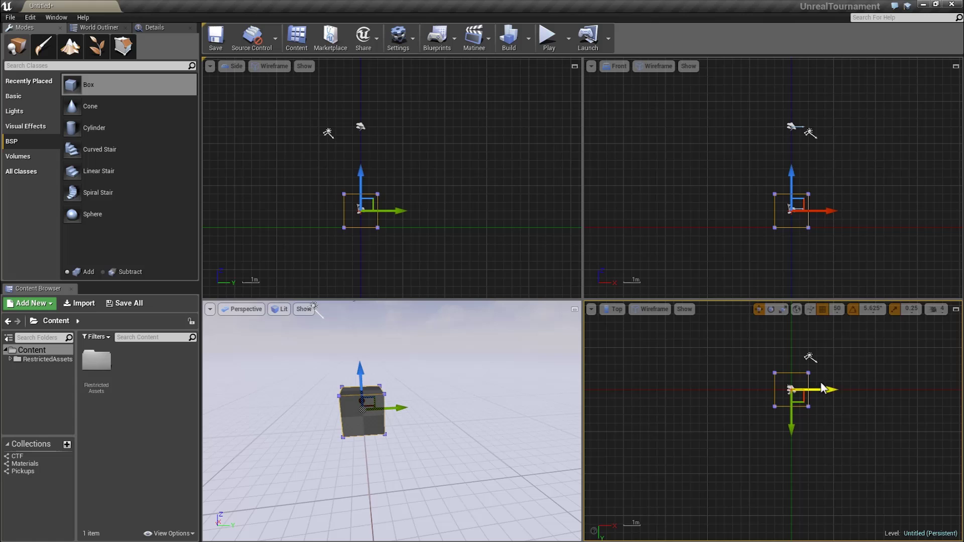
# Set the box brush's size to X 4000, Y 4000 and Z 1500
pyautogui.click(155, 27)
pyautogui.click(100, 150)
pyautogui.write('4000')
pyautogui.press('Tab')
pyautogui.write('4000')
pyautogui.press('Tab')
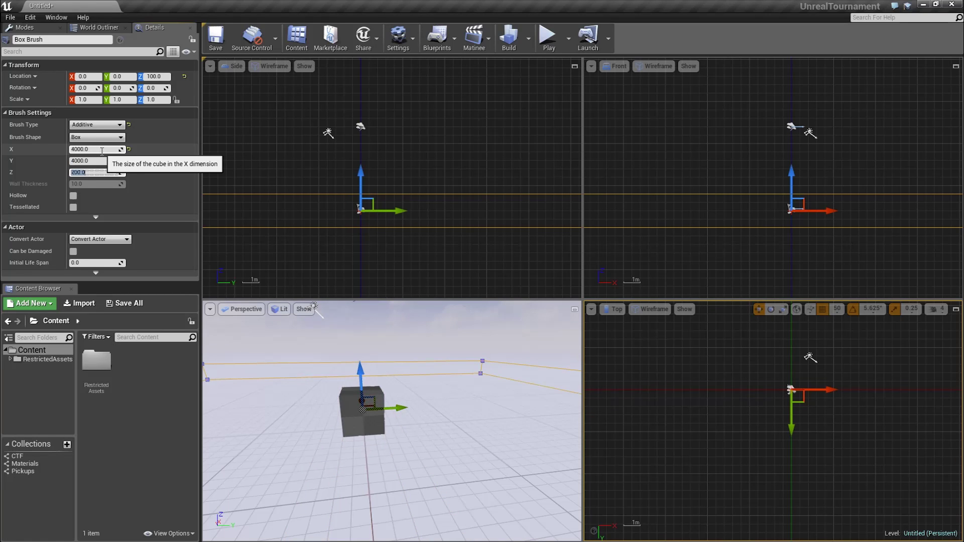
pyautogui.press('Return')
# Raise the box brush in the Front view to a Z location of 250
pyautogui.scroll(-4, 693, 200)
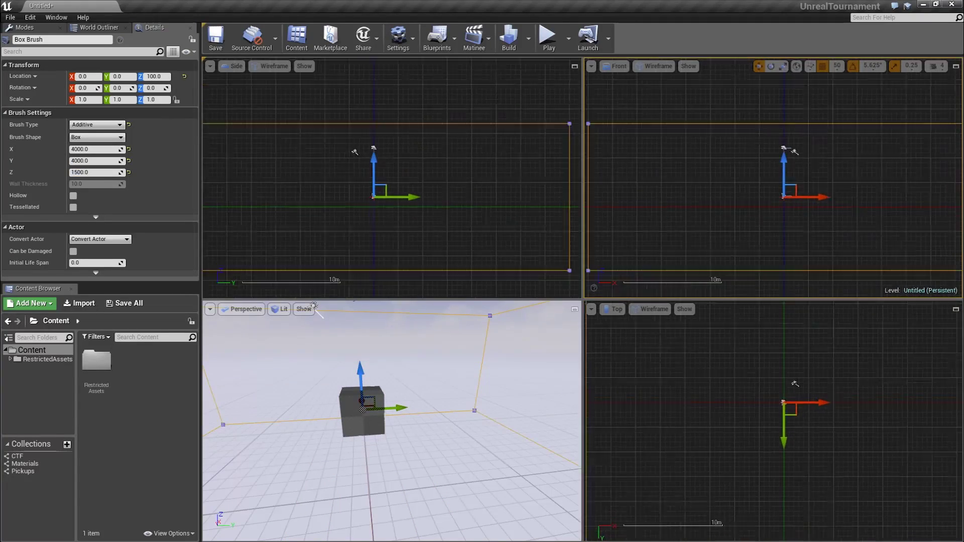
pyautogui.scroll(1, 695, 186)
pyautogui.keyDown('ctrl'); pyautogui.moveTo(692, 196); pyautogui.dragTo(695, 182); pyautogui.keyUp('ctrl')
pyautogui.scroll(2, 731, 194)
pyautogui.scroll(-2, 728, 200)
pyautogui.moveTo(726, 200)
pyautogui.mouseDown(button='right')
pyautogui.moveTo(747, 179)
pyautogui.moveTo(721, 200)
pyautogui.mouseUp(button='right')
# Duplicate the box brush offset to X 250, Y 250 and set the copy's Brush Type to Subtractive
pyautogui.moveTo(811, 347); pyautogui.dragTo(788, 378, button='right')
pyautogui.scroll(-2, 804, 347)
pyautogui.scroll(-1, 781, 430)
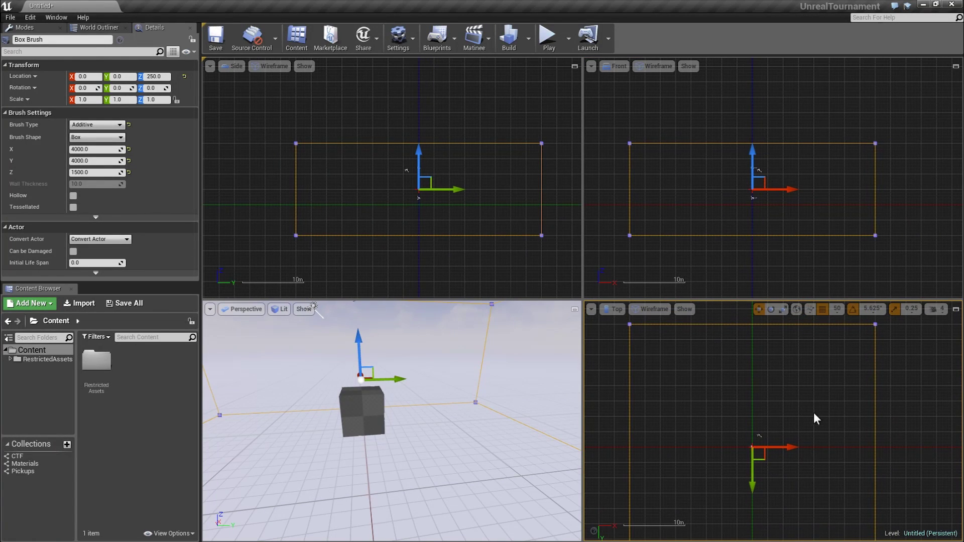
pyautogui.moveTo(763, 456)
pyautogui.keyDown('alt'); pyautogui.mouseDown()
pyautogui.moveTo(779, 472)
pyautogui.moveTo(769, 485)
pyautogui.mouseUp(); pyautogui.keyUp('alt')
pyautogui.click(96, 126)
pyautogui.click(84, 138)
# In Geometry Editing mode, raise the subtractive brush's bottom vertices to about half its height to leave a thick floor
pyautogui.moveTo(758, 445); pyautogui.dragTo(758, 410, button='right')
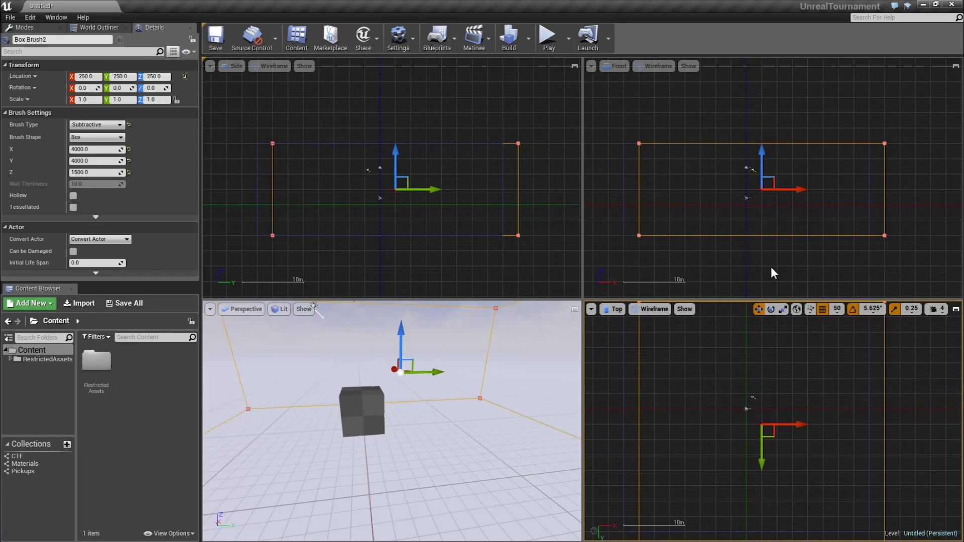
pyautogui.moveTo(754, 269)
pyautogui.mouseDown(button='right')
pyautogui.moveTo(753, 233)
pyautogui.moveTo(772, 260)
pyautogui.mouseUp(button='right')
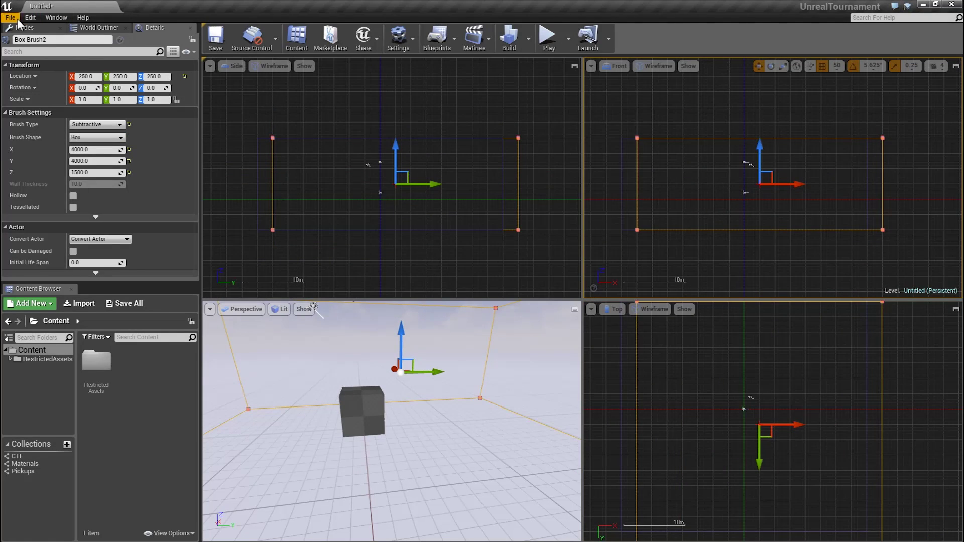
pyautogui.click(23, 27)
pyautogui.click(123, 45)
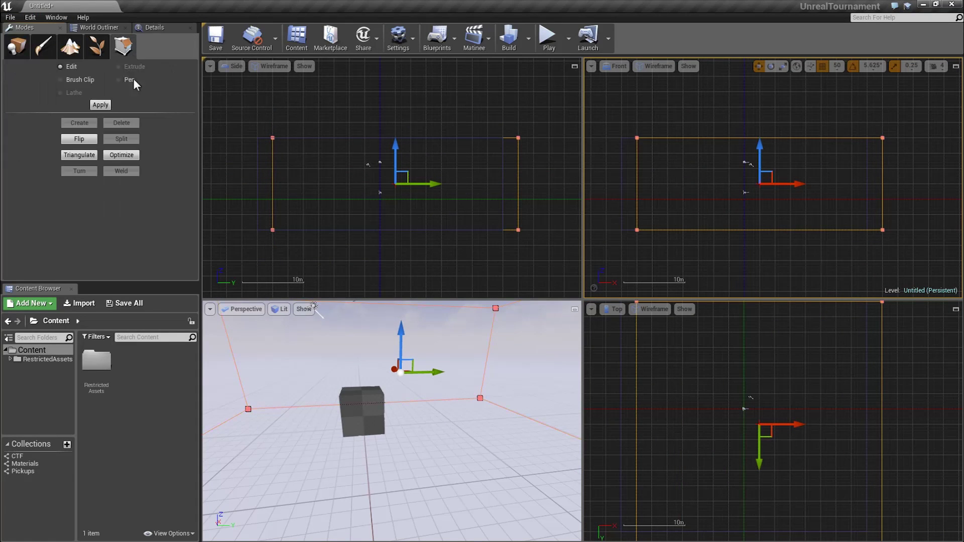
pyautogui.moveTo(616, 202)
pyautogui.mouseDown(button='right')
pyautogui.moveTo(631, 211)
pyautogui.moveTo(627, 225)
pyautogui.mouseUp(button='right')
pyautogui.moveTo(624, 233)
pyautogui.mouseDown()
pyautogui.moveTo(694, 261)
pyautogui.moveTo(936, 287)
pyautogui.moveTo(928, 286)
pyautogui.mouseUp()
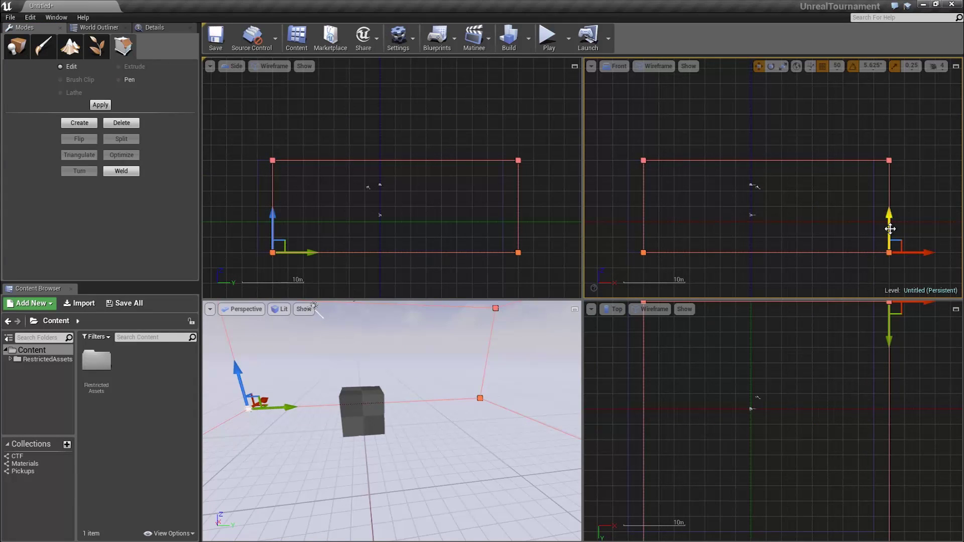
pyautogui.moveTo(889, 229); pyautogui.dragTo(891, 184)
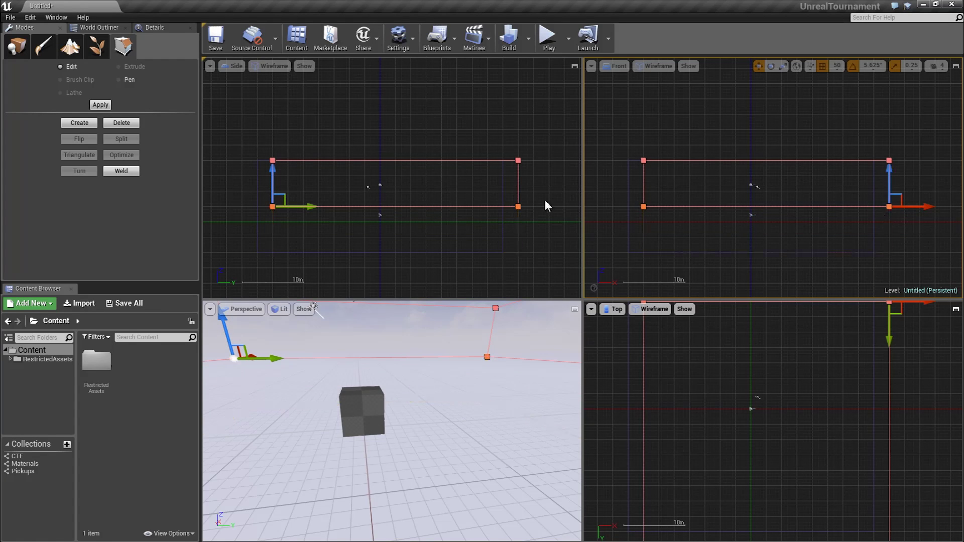
# Pull the subtractive brush's positive Y and positive X side vertices inward to leave walls of equal thickness around it
pyautogui.moveTo(477, 146)
pyautogui.mouseDown()
pyautogui.moveTo(511, 202)
pyautogui.moveTo(544, 212)
pyautogui.moveTo(499, 207)
pyautogui.moveTo(514, 209)
pyautogui.mouseUp()
pyautogui.moveTo(711, 373); pyautogui.dragTo(624, 396, button='right')
pyautogui.scroll(-1, 741, 358)
pyautogui.moveTo(740, 359); pyautogui.dragTo(712, 355, button='right')
pyautogui.scroll(-1, 713, 356)
pyautogui.scroll(-1, 763, 355)
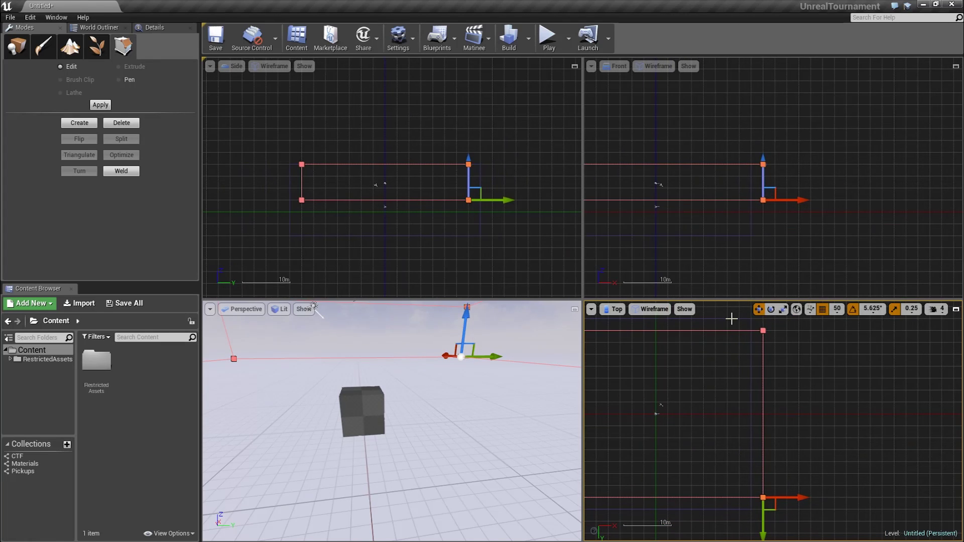
pyautogui.moveTo(732, 319); pyautogui.dragTo(812, 513)
pyautogui.moveTo(817, 471); pyautogui.dragTo(809, 395, button='right')
pyautogui.moveTo(797, 338); pyautogui.dragTo(772, 338)
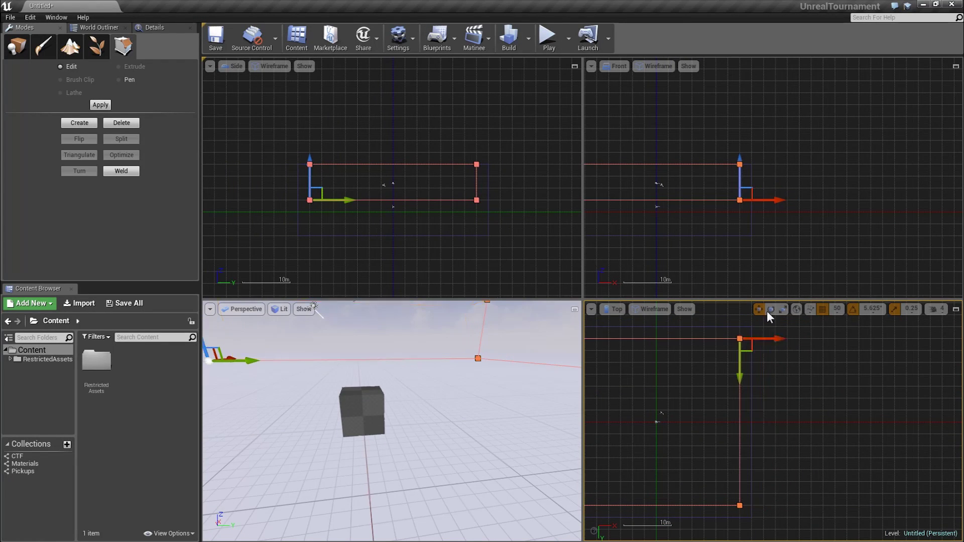
# Build all levels, inspect the hollowed room in the Perspective view, and dismiss the navigation build notification
pyautogui.moveTo(506, 372)
pyautogui.mouseDown(button='right')
pyautogui.moveTo(506, 396)
pyautogui.moveTo(507, 376)
pyautogui.moveTo(472, 402)
pyautogui.moveTo(482, 402)
pyautogui.mouseUp(button='right')
pyautogui.press('s')
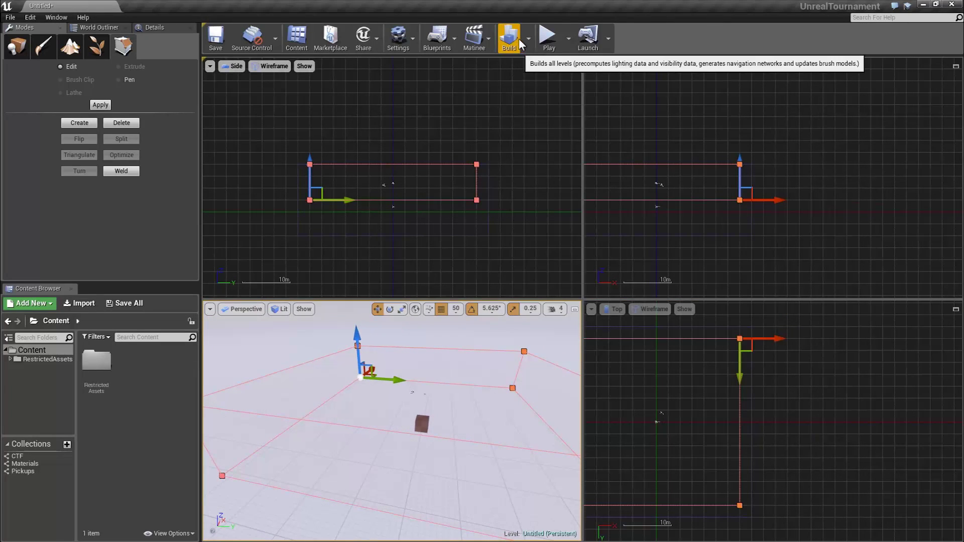
pyautogui.click(513, 40)
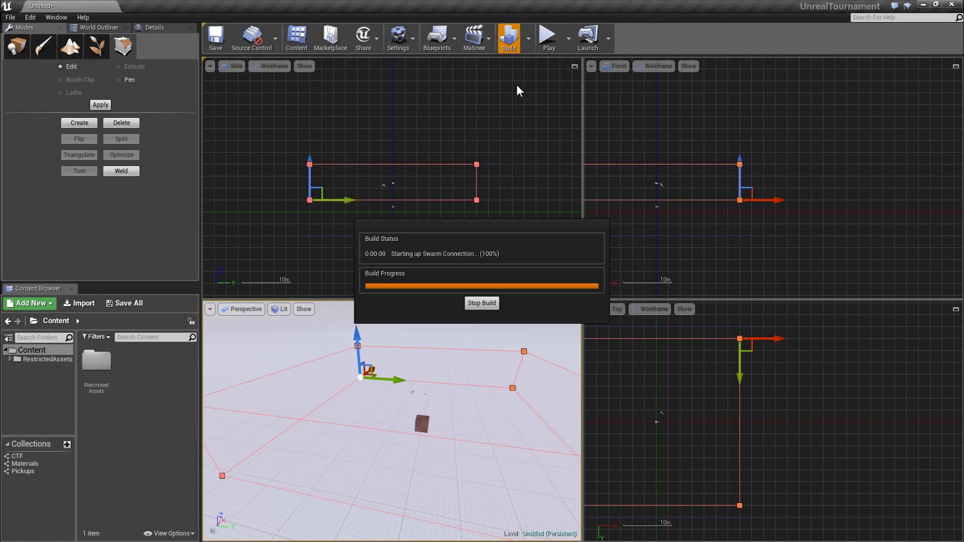
pyautogui.click(520, 136)
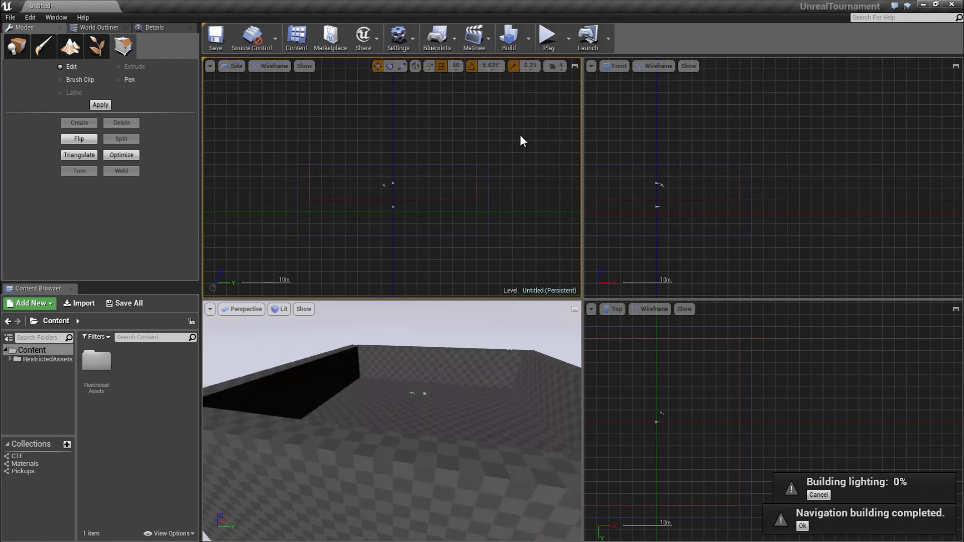
pyautogui.moveTo(477, 346)
pyautogui.mouseDown(button='right')
pyautogui.moveTo(437, 341)
pyautogui.moveTo(452, 381)
pyautogui.moveTo(371, 336)
pyautogui.mouseUp(button='right')
pyautogui.rightClick(440, 367)
pyautogui.click(458, 285)
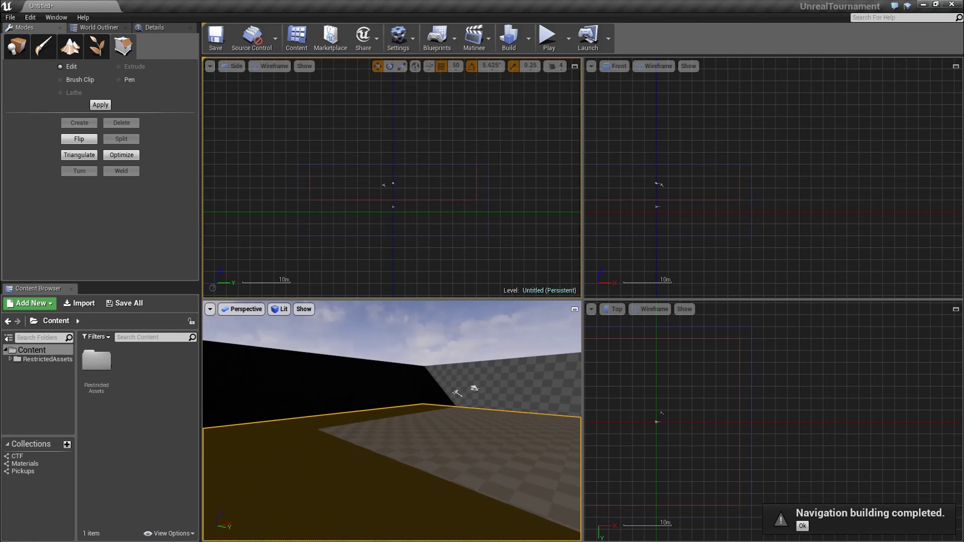
pyautogui.moveTo(462, 358)
pyautogui.mouseDown(button='right')
pyautogui.moveTo(462, 384)
pyautogui.moveTo(482, 387)
pyautogui.mouseUp(button='right')
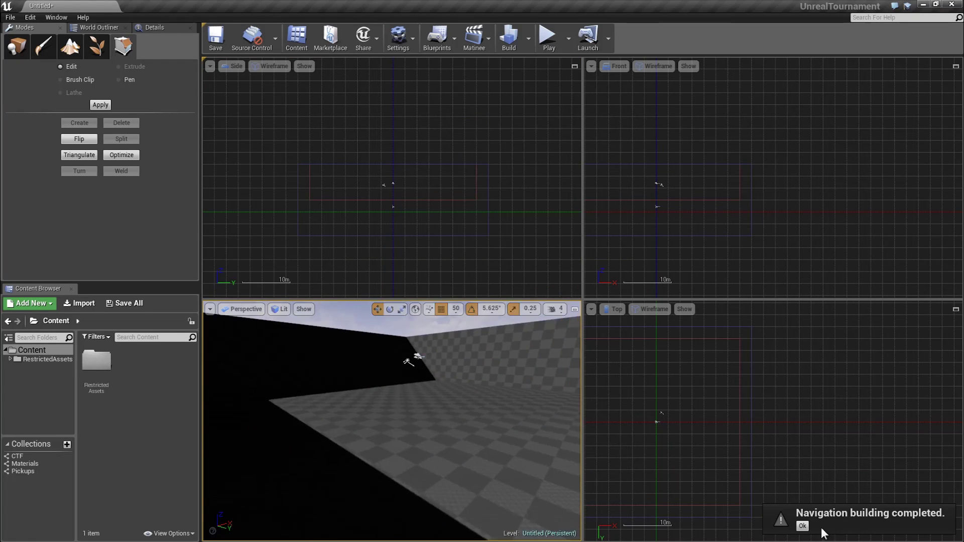
pyautogui.click(801, 526)
# Raise the top vertices of both the additive and subtractive brushes together in the Front view to make the walls taller
pyautogui.moveTo(494, 434); pyautogui.dragTo(475, 394, button='right')
pyautogui.moveTo(717, 241); pyautogui.dragTo(785, 228, button='right')
pyautogui.click(789, 215)
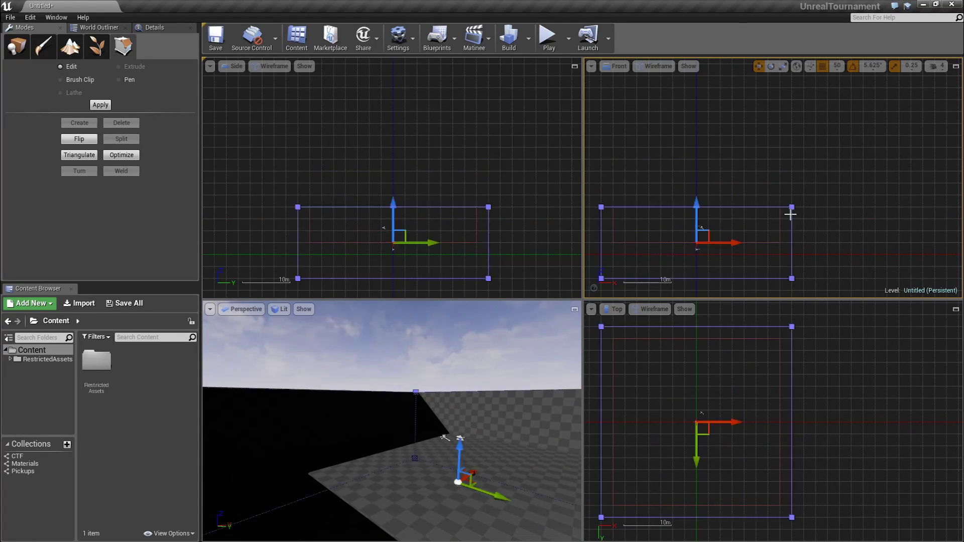
pyautogui.click(778, 218)
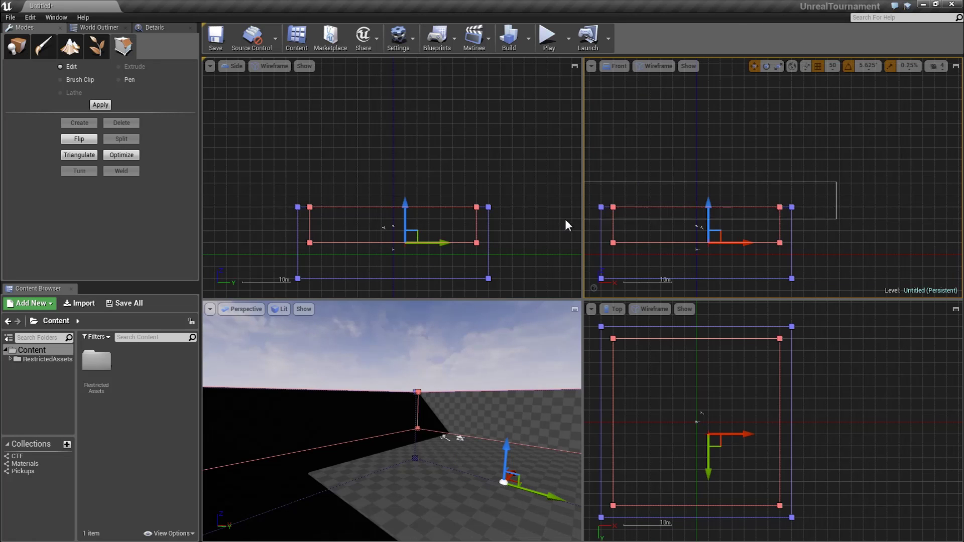
pyautogui.keyDown('ctrl'); pyautogui.keyDown('alt'); pyautogui.moveTo(564, 219); pyautogui.dragTo(564, 219); pyautogui.keyUp('alt'); pyautogui.keyUp('ctrl')
pyautogui.moveTo(780, 173); pyautogui.dragTo(783, 138)
pyautogui.click(734, 134)
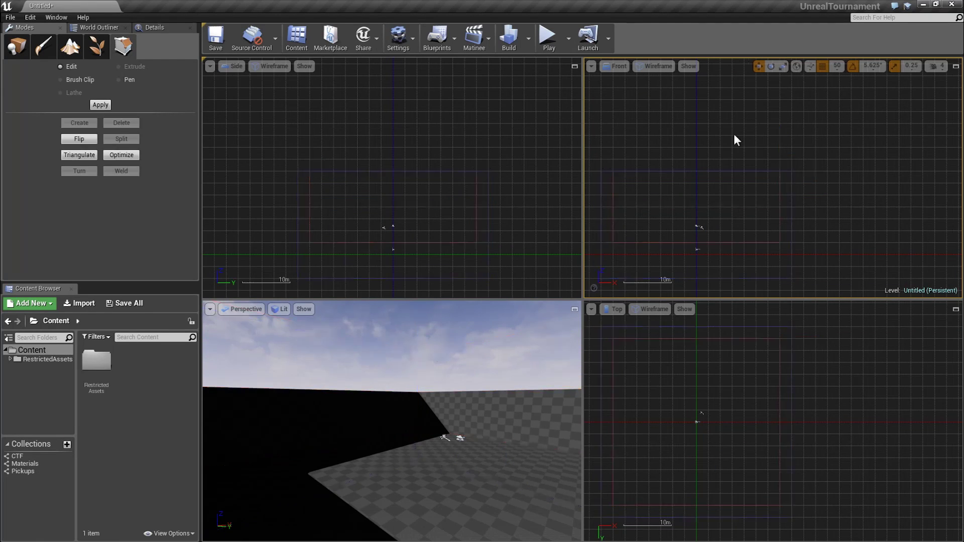
# Place an additive BSP cylinder brush at the world origin in the middle of the room
pyautogui.moveTo(491, 338); pyautogui.dragTo(472, 308, button='right')
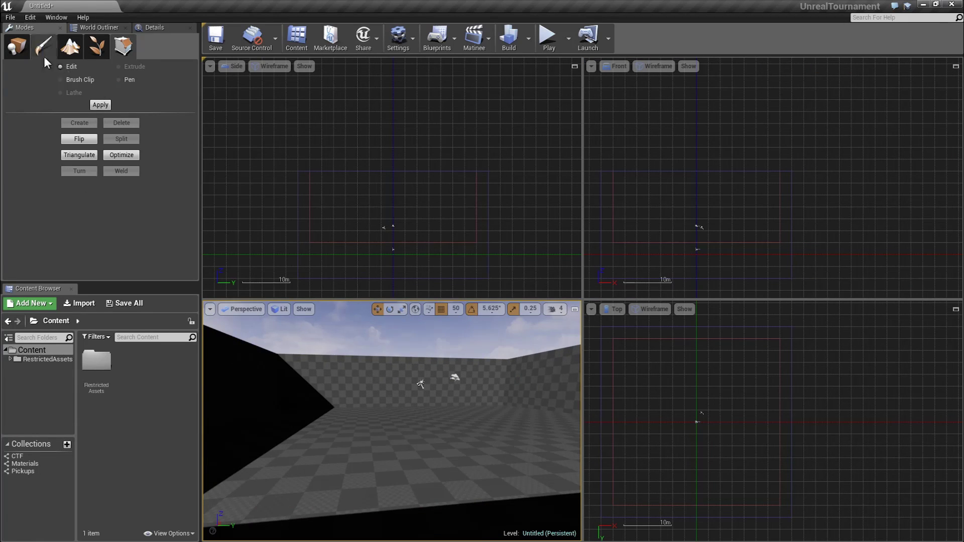
pyautogui.click(18, 48)
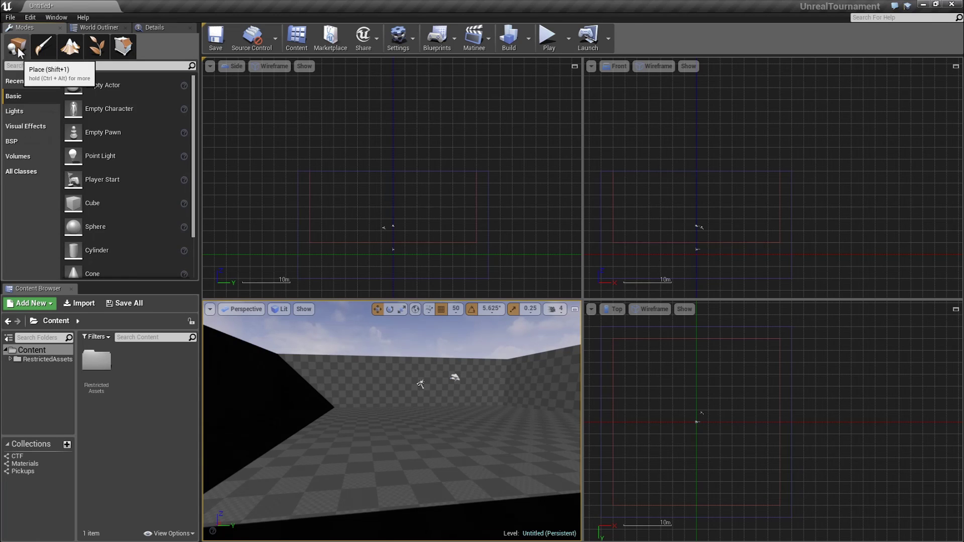
pyautogui.click(31, 142)
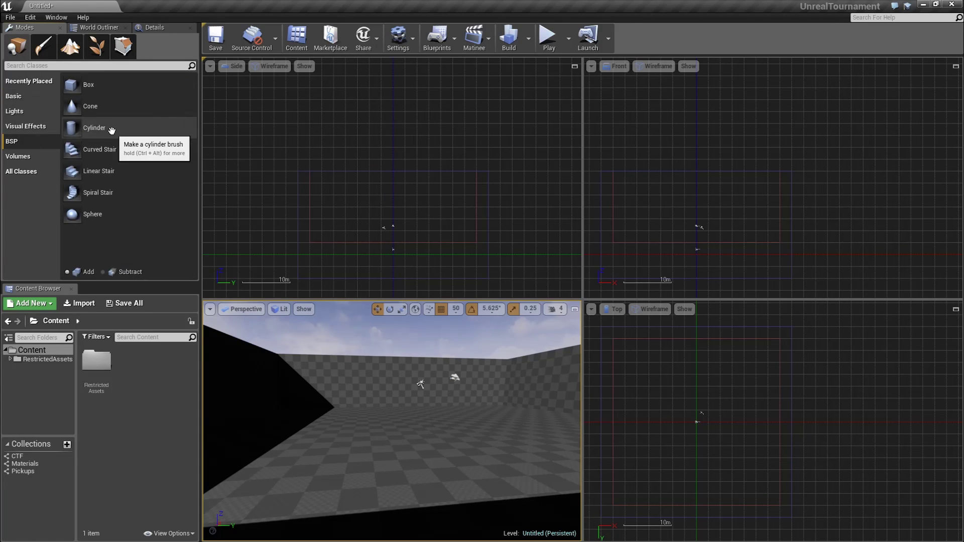
pyautogui.moveTo(105, 129); pyautogui.dragTo(697, 422)
pyautogui.scroll(5, 736, 452)
pyautogui.moveTo(736, 452); pyautogui.dragTo(811, 444, button='right')
pyautogui.moveTo(672, 272); pyautogui.dragTo(745, 187, button='right')
# Set the cylinder brush's outer radius to 1000 and its Z height to 500
pyautogui.click(149, 28)
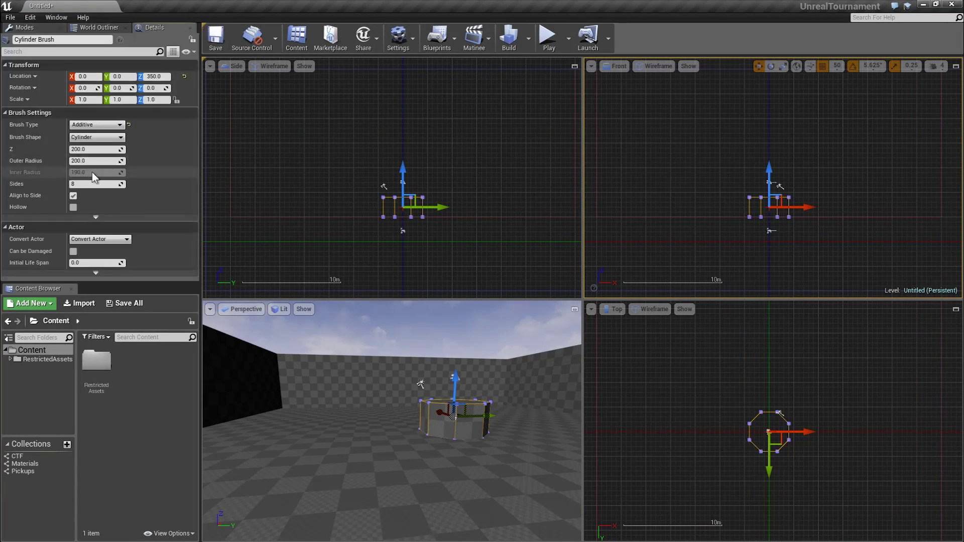
pyautogui.click(106, 160)
pyautogui.write('1000')
pyautogui.press('Return')
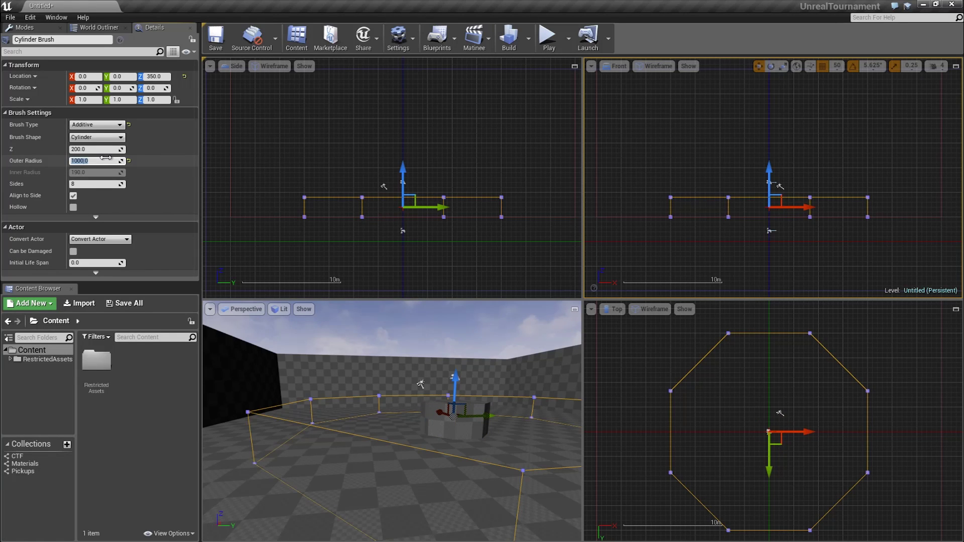
pyautogui.click(88, 149)
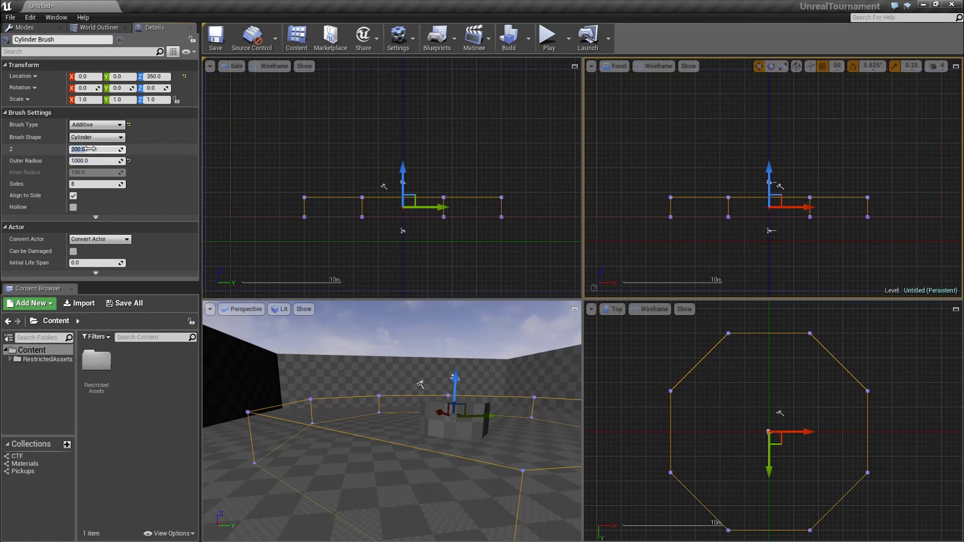
pyautogui.write('500')
pyautogui.press('Return')
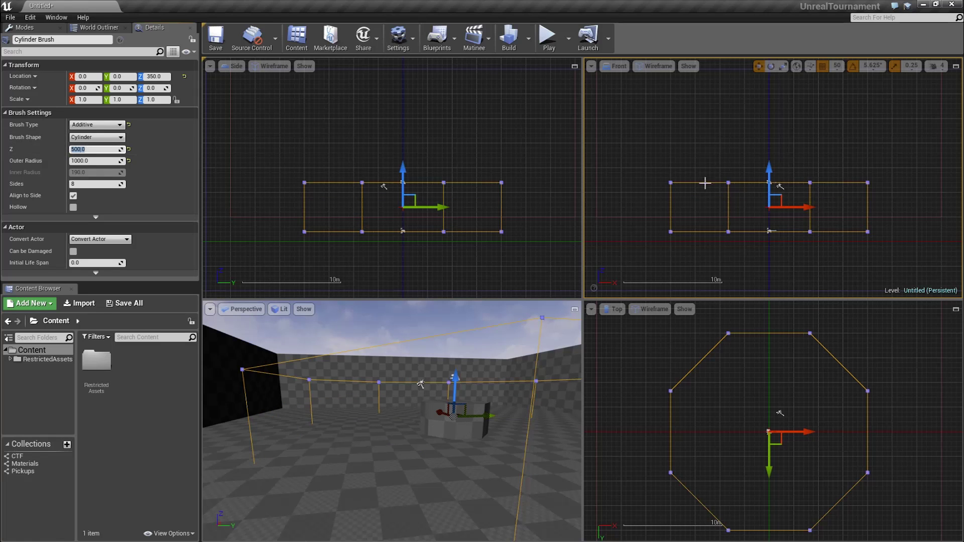
# Lower the cylinder brush into the floor to Z location 0 and change its brush type to Subtractive
pyautogui.moveTo(774, 174); pyautogui.dragTo(775, 209)
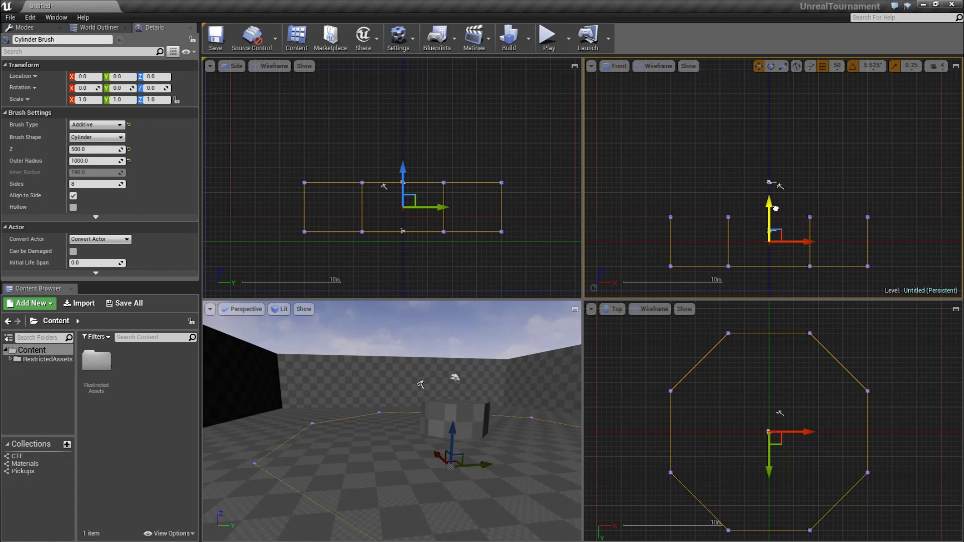
pyautogui.click(95, 124)
pyautogui.click(95, 139)
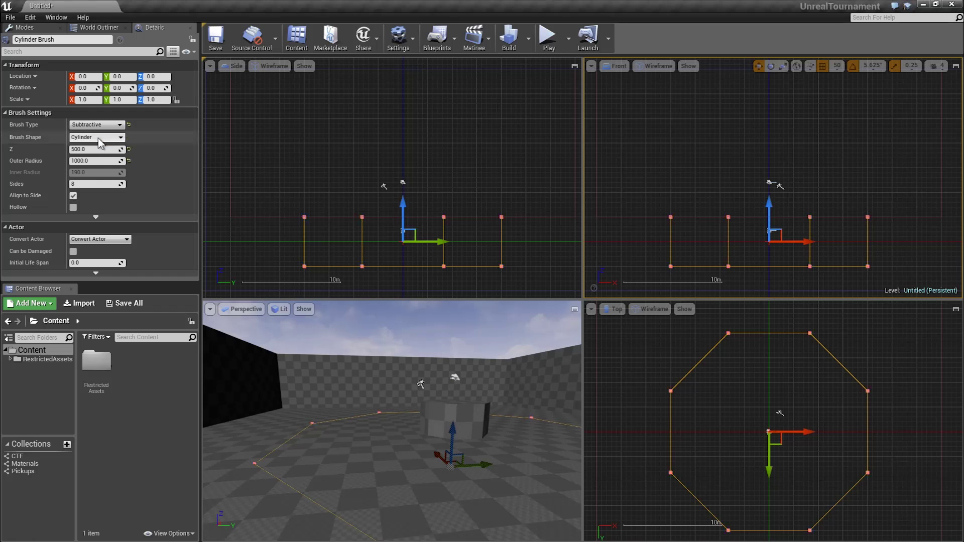
# Build the level, dismiss the navigation build notification, and inspect the octagonal pit in the Perspective view
pyautogui.keyDown('alt'); pyautogui.moveTo(434, 361); pyautogui.dragTo(523, 376); pyautogui.keyUp('alt')
pyautogui.click(508, 45)
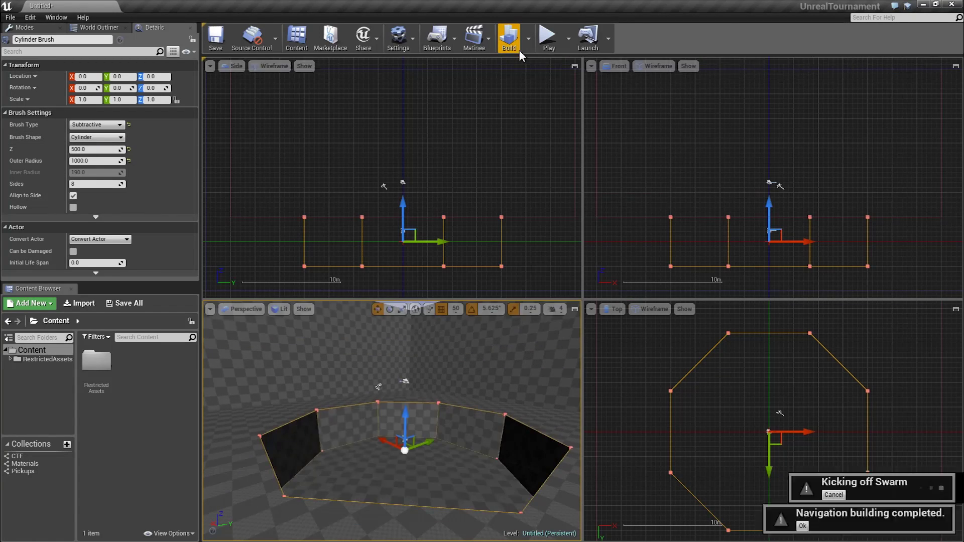
pyautogui.moveTo(417, 392); pyautogui.dragTo(426, 368, button='right')
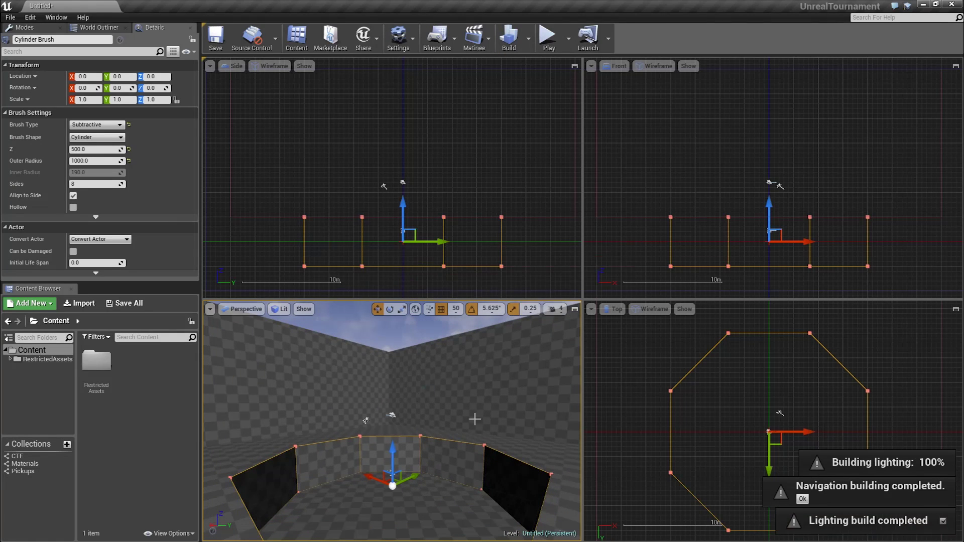
pyautogui.click(804, 499)
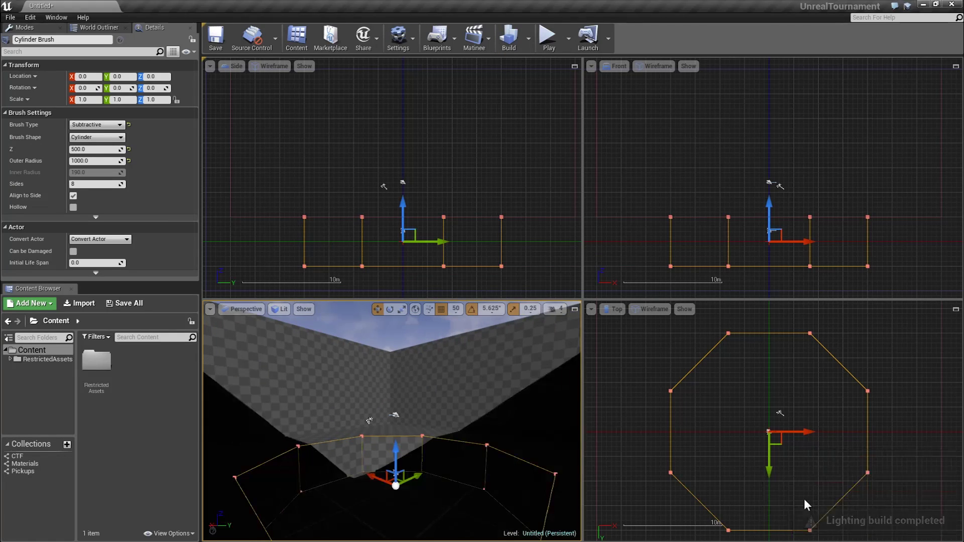
pyautogui.moveTo(548, 400); pyautogui.dragTo(562, 447, button='right')
pyautogui.moveTo(550, 381); pyautogui.dragTo(557, 301, button='right')
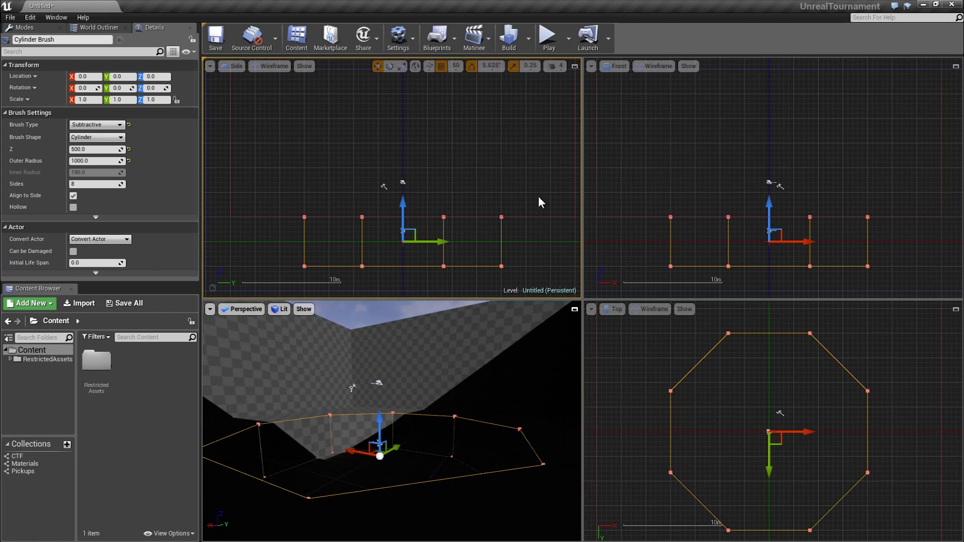
pyautogui.moveTo(392, 421); pyautogui.dragTo(437, 397, button='right')
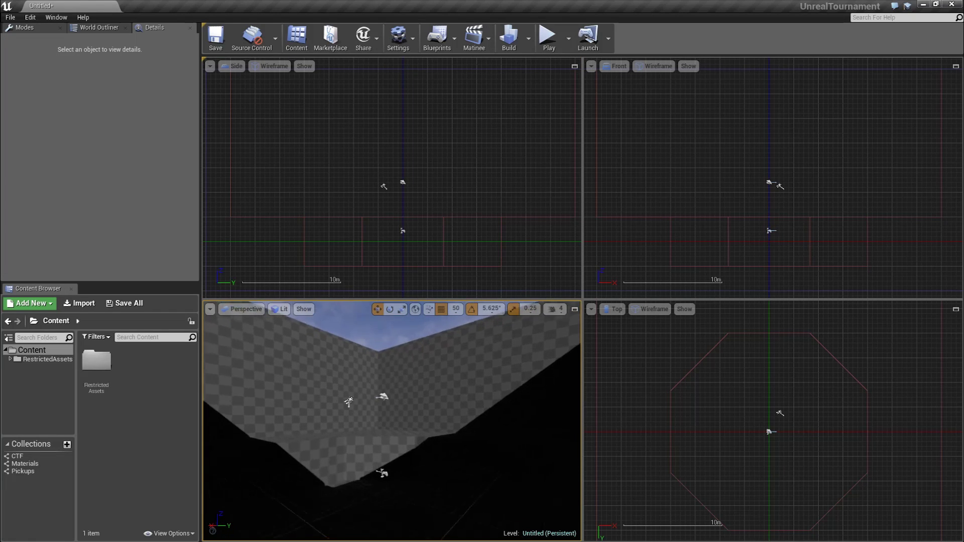
# Set the Light Source's Indirect Lighting Intensity to 10, rebuild the level, and inspect the room's lighting
pyautogui.click(350, 402)
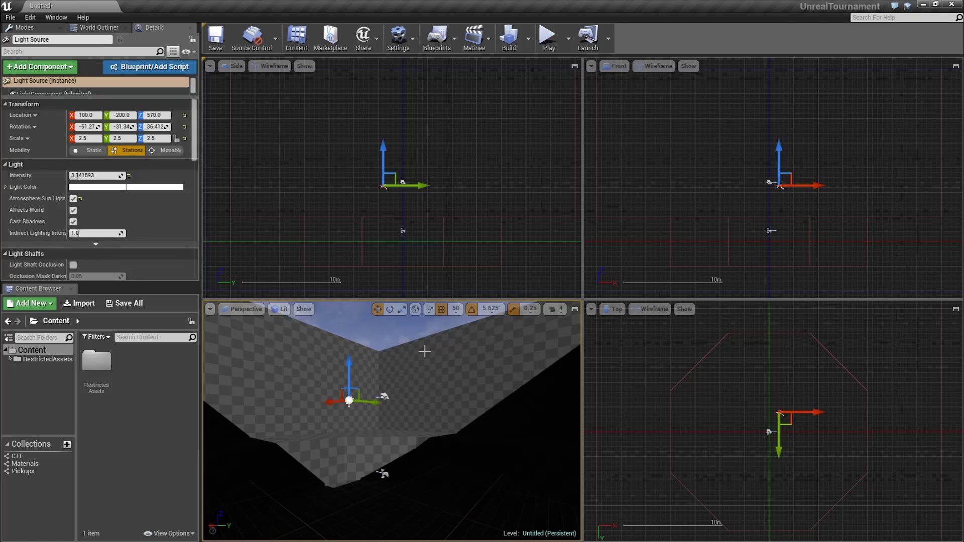
pyautogui.click(90, 232)
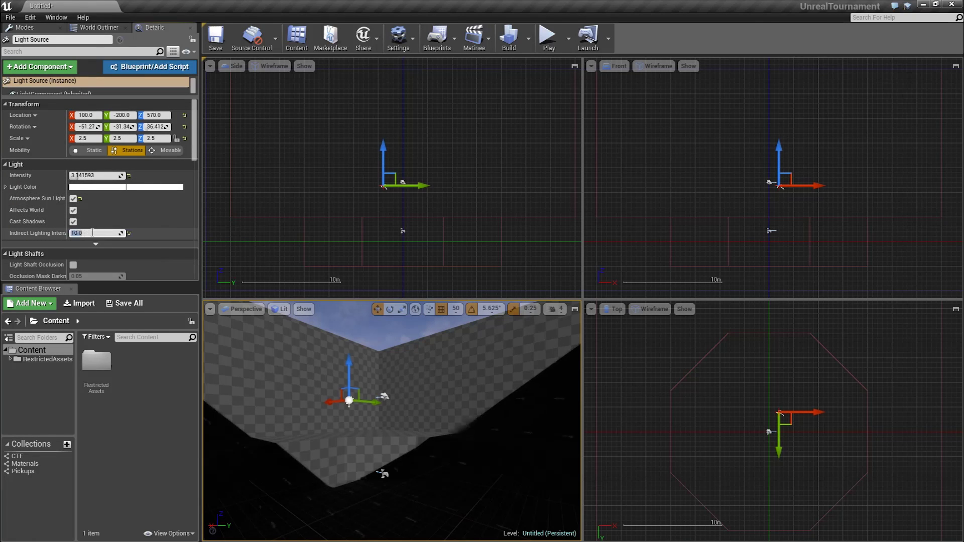
pyautogui.moveTo(366, 357); pyautogui.dragTo(317, 360, button='right')
pyautogui.click(508, 37)
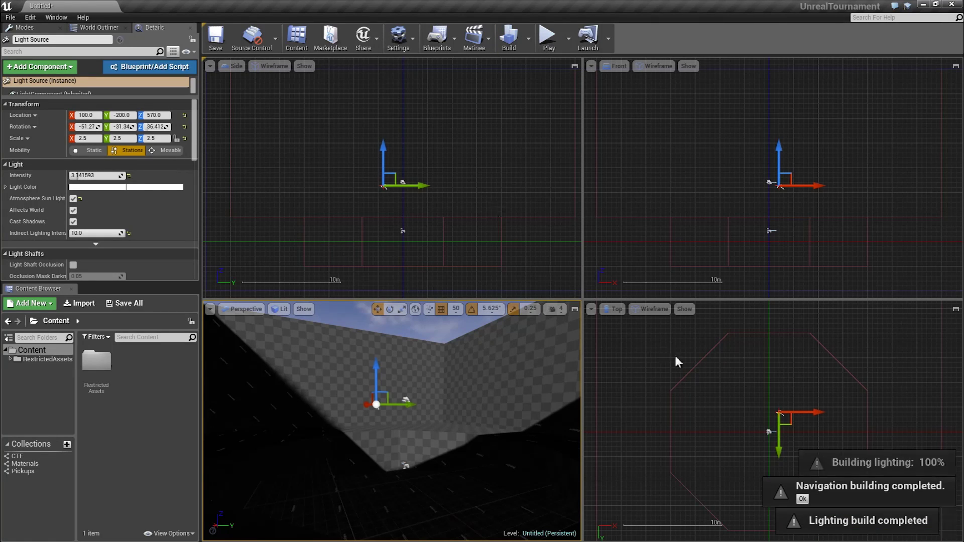
pyautogui.click(802, 499)
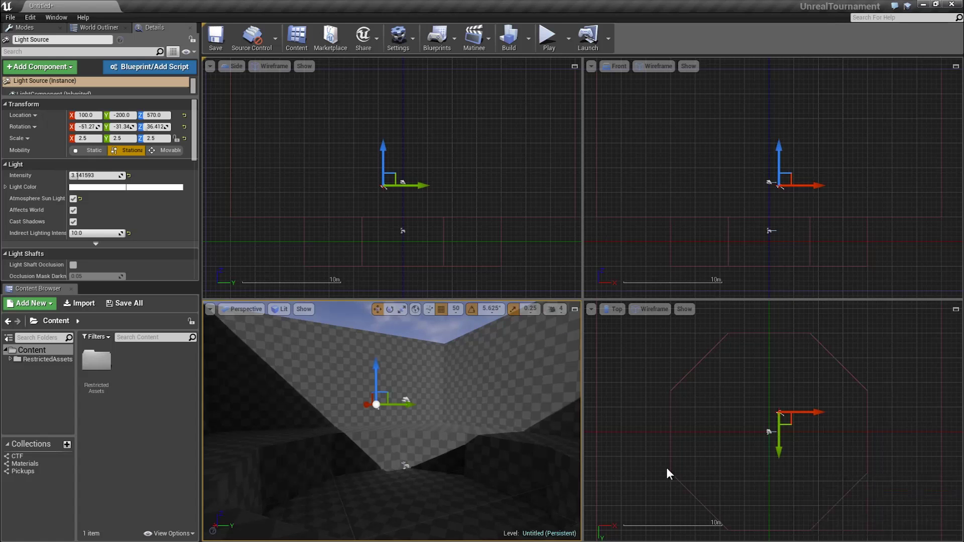
pyautogui.moveTo(392, 421); pyautogui.dragTo(477, 442, button='right')
pyautogui.moveTo(437, 416); pyautogui.dragTo(522, 314, button='right')
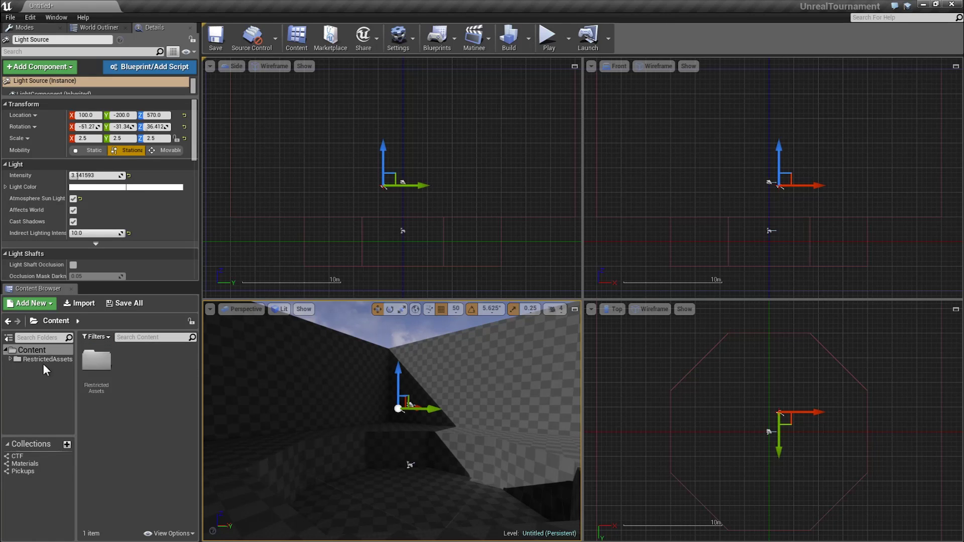
# Browse the content to the Castle materials folder under RestrictedAssets, Environments, ShellResources, Materials
pyautogui.click(11, 359)
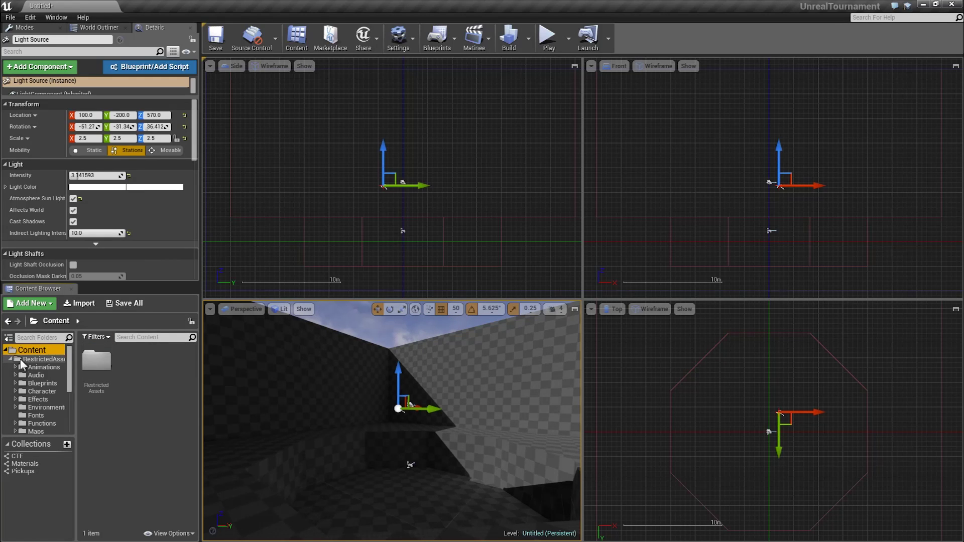
pyautogui.click(30, 359)
pyautogui.scroll(-3, 47, 378)
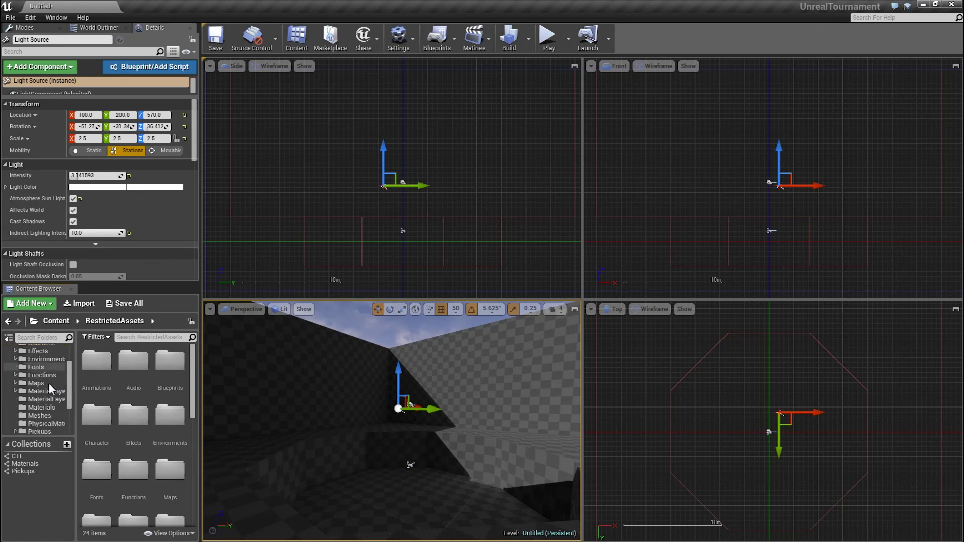
pyautogui.scroll(2, 47, 384)
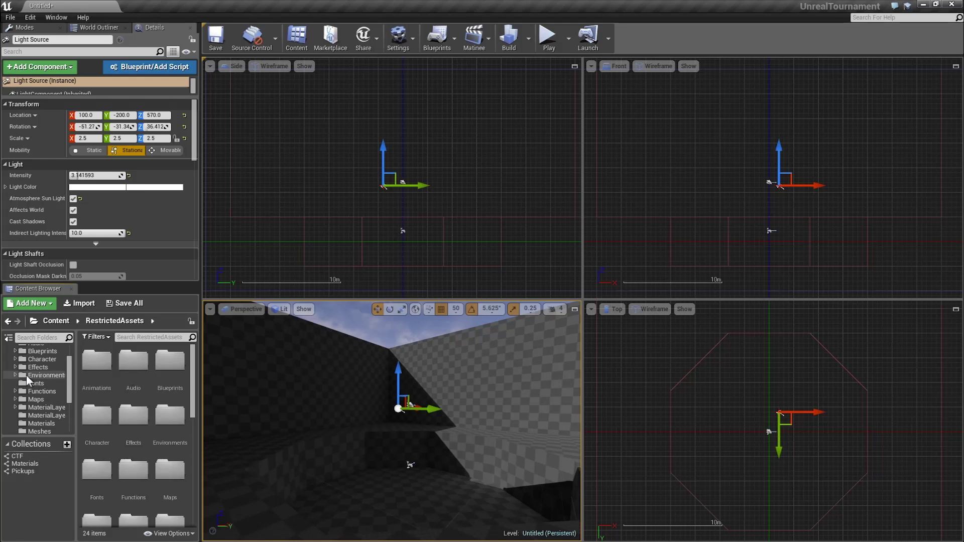
pyautogui.doubleClick(26, 375)
pyautogui.scroll(-2, 47, 399)
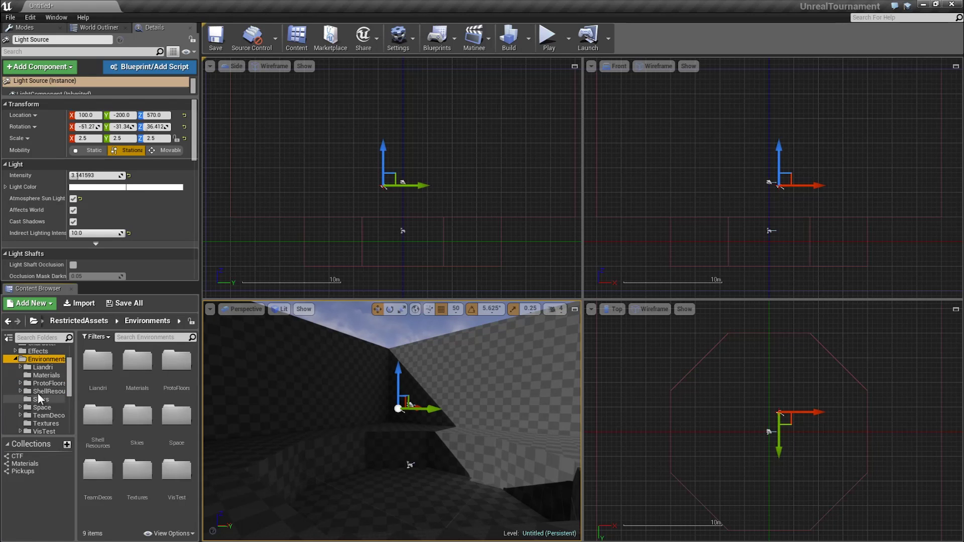
pyautogui.click(20, 391)
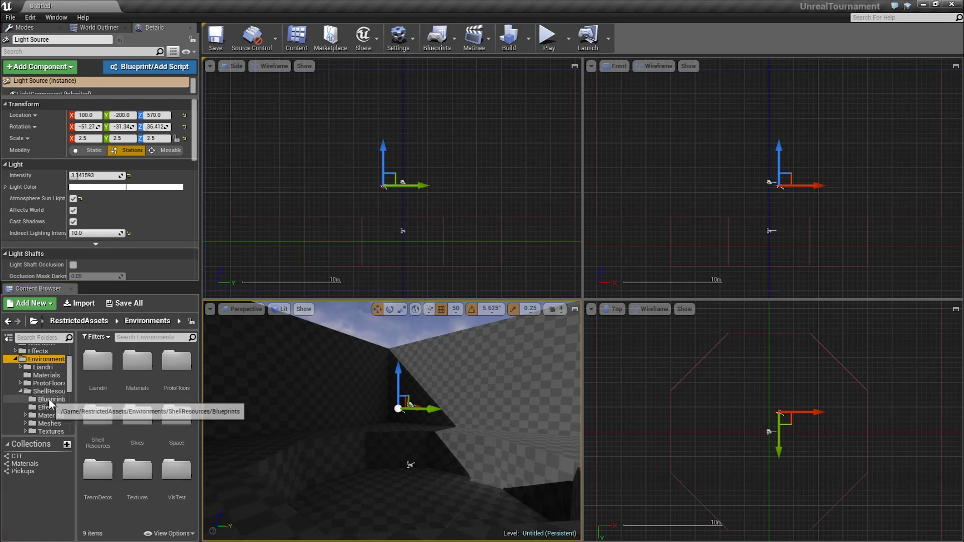
pyautogui.click(25, 415)
pyautogui.click(50, 415)
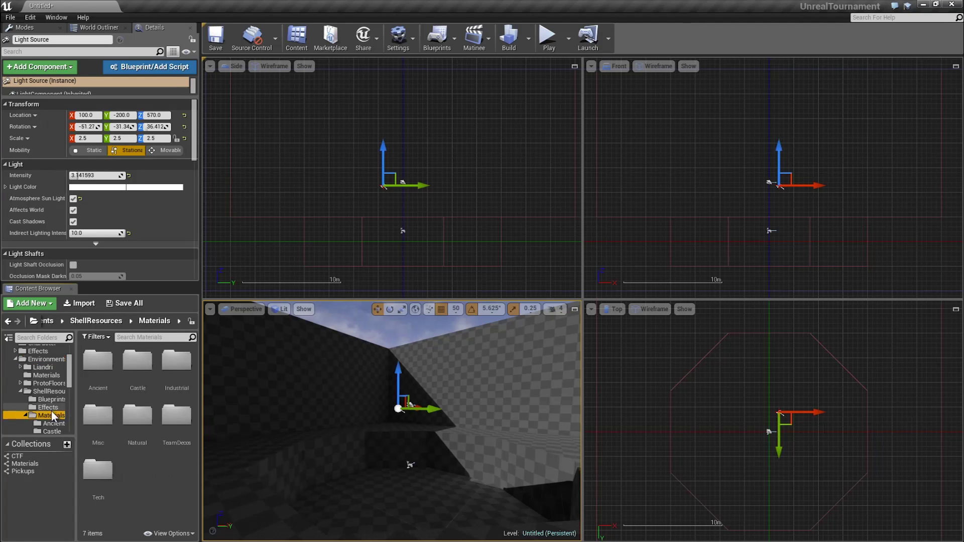
pyautogui.scroll(-3, 71, 391)
pyautogui.click(50, 360)
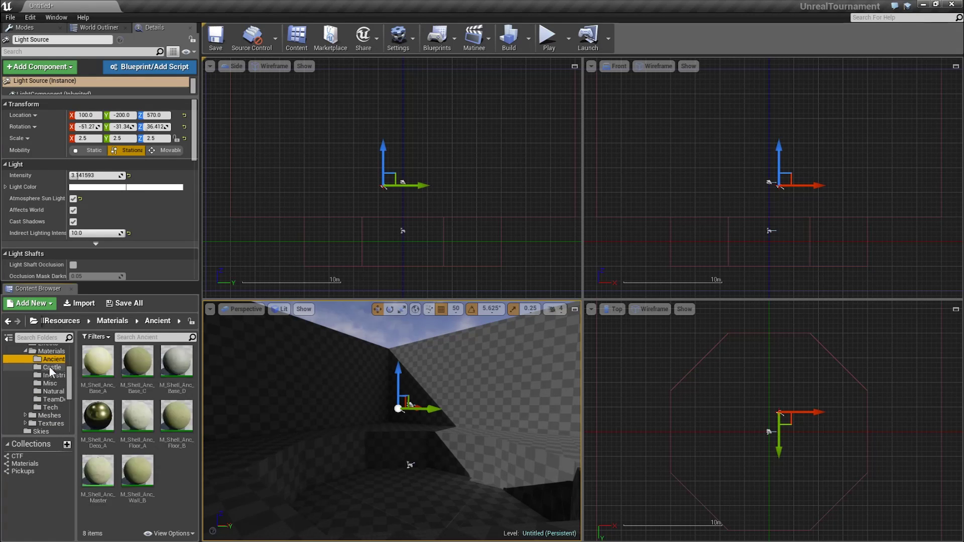
pyautogui.click(51, 369)
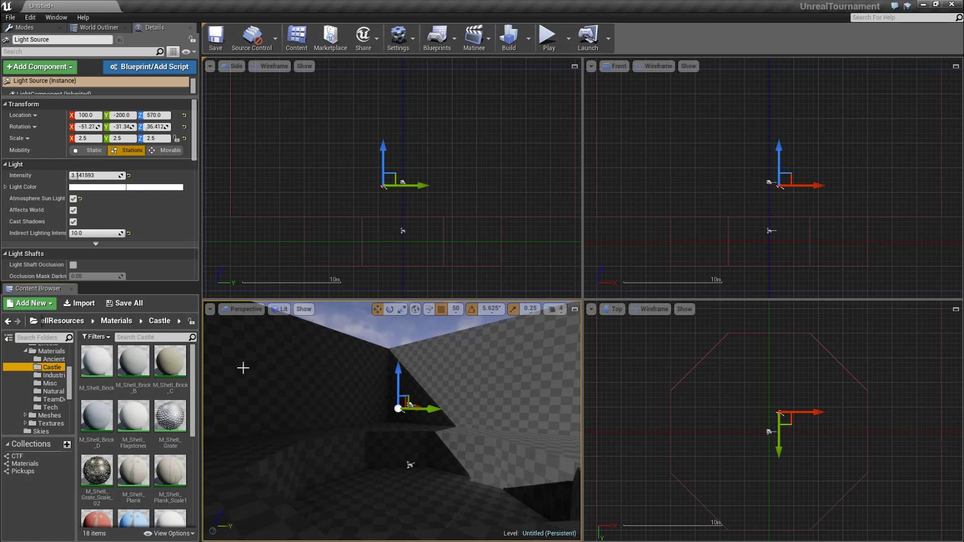
# Select all BSP surfaces in the level and apply the M_Shell_Brick_B material to them
pyautogui.click(287, 366)
pyautogui.moveTo(361, 358)
pyautogui.mouseDown(button='right')
pyautogui.moveTo(296, 369)
pyautogui.moveTo(361, 359)
pyautogui.mouseUp(button='right')
pyautogui.rightClick(362, 374)
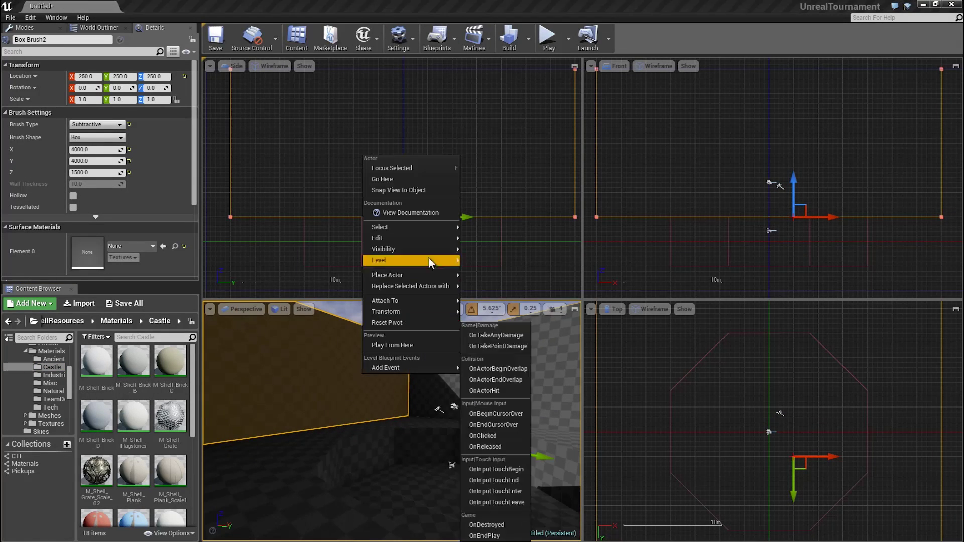
pyautogui.moveTo(426, 228)
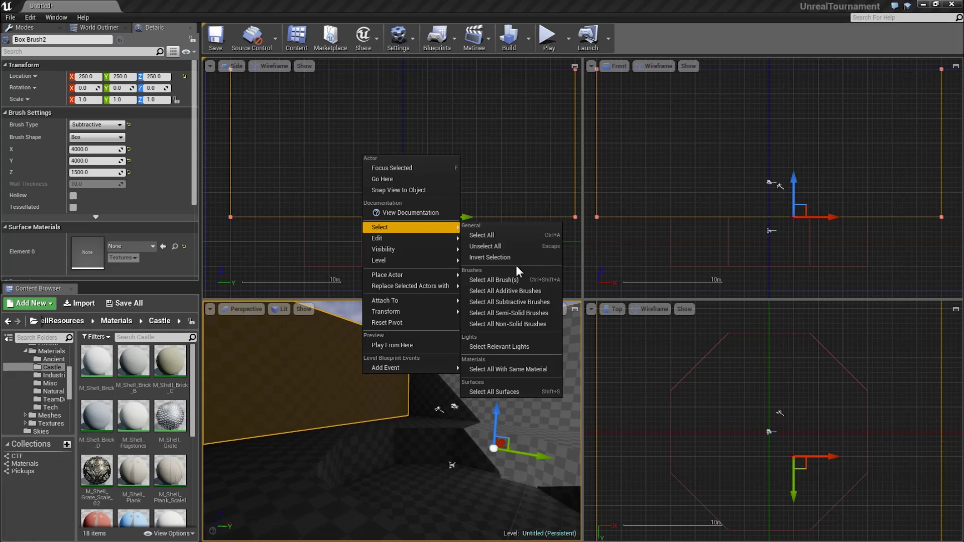
pyautogui.click(507, 392)
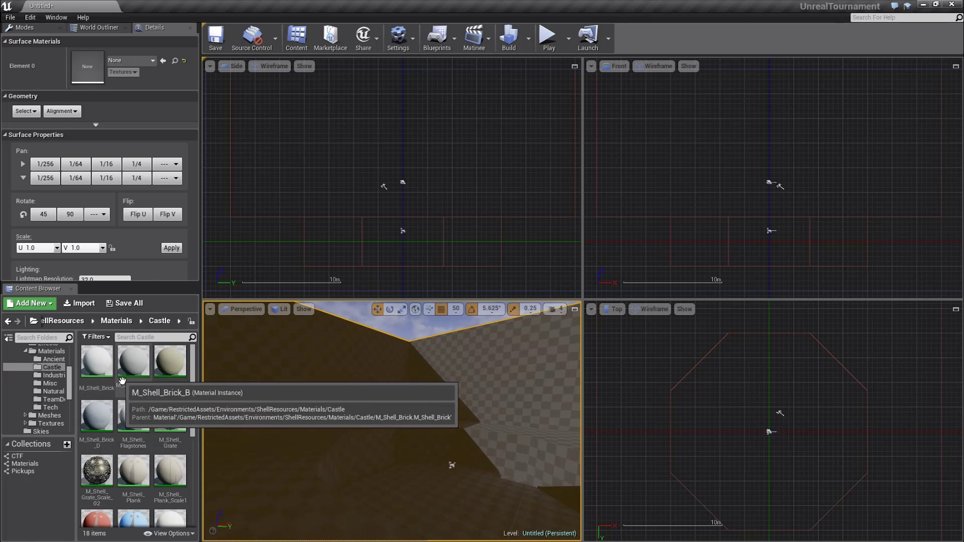
pyautogui.moveTo(134, 361); pyautogui.dragTo(335, 360)
pyautogui.moveTo(393, 388); pyautogui.dragTo(344, 451, button='right')
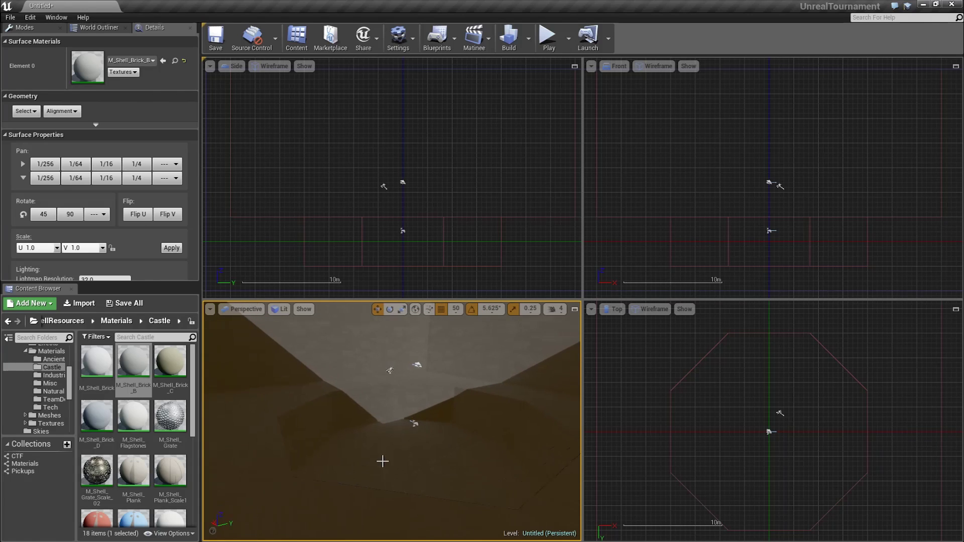
# Apply the M_Shell_Plank material to the floor surface of the octagonal pit
pyautogui.click(418, 466)
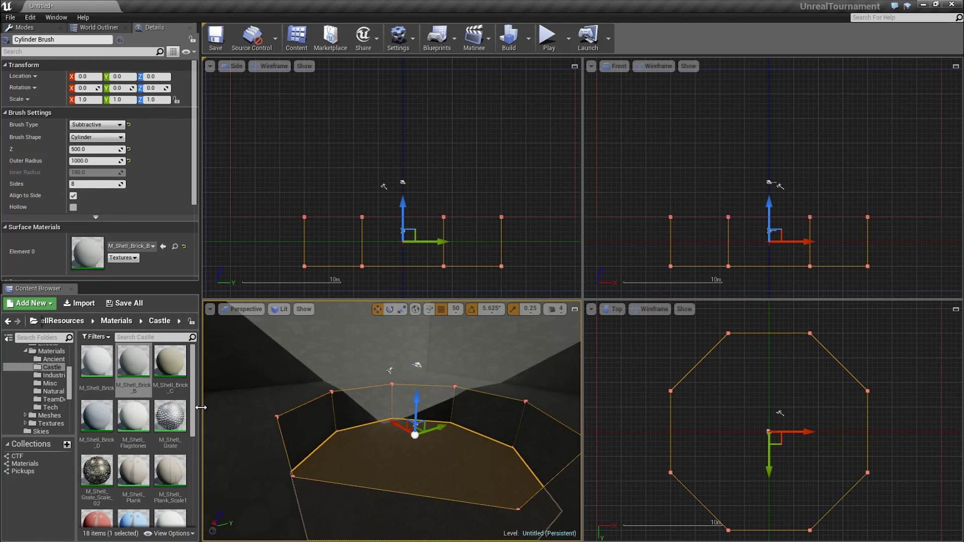
pyautogui.scroll(-2, 196, 429)
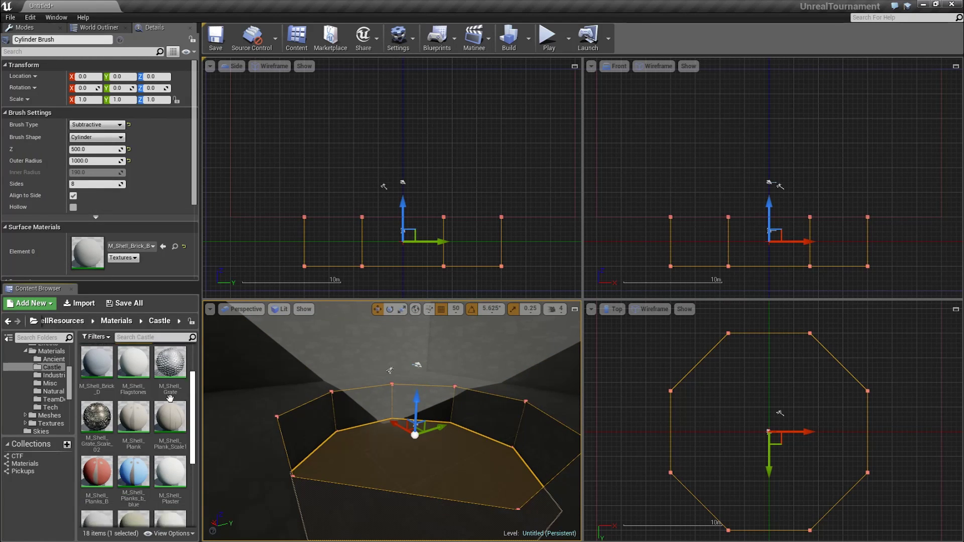
pyautogui.moveTo(133, 418)
pyautogui.mouseDown()
pyautogui.moveTo(271, 454)
pyautogui.moveTo(375, 454)
pyautogui.mouseUp()
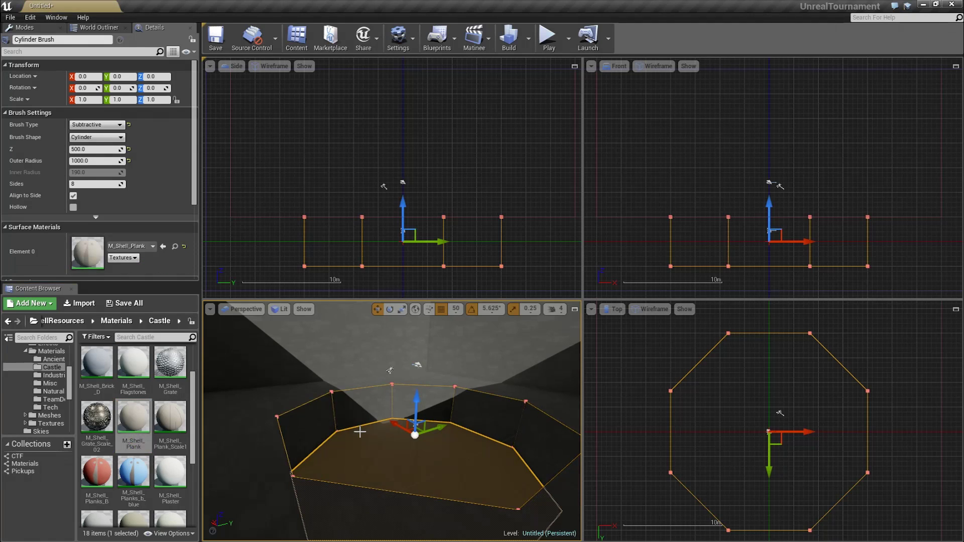
pyautogui.moveTo(351, 424)
pyautogui.mouseDown(button='right')
pyautogui.moveTo(381, 447)
pyautogui.moveTo(354, 436)
pyautogui.moveTo(347, 472)
pyautogui.mouseUp(button='right')
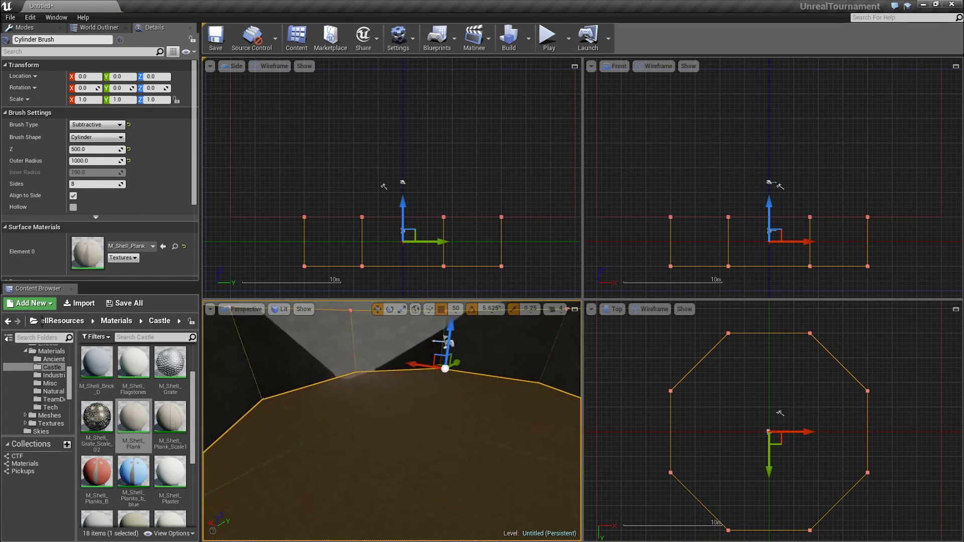
# Apply the M_Shell_Plaster_B material to the upper floor surface surrounding the octagonal pit
pyautogui.click(440, 189)
pyautogui.moveTo(451, 345)
pyautogui.mouseDown(button='right')
pyautogui.moveTo(452, 321)
pyautogui.moveTo(328, 431)
pyautogui.mouseUp(button='right')
pyautogui.scroll(-2, 163, 403)
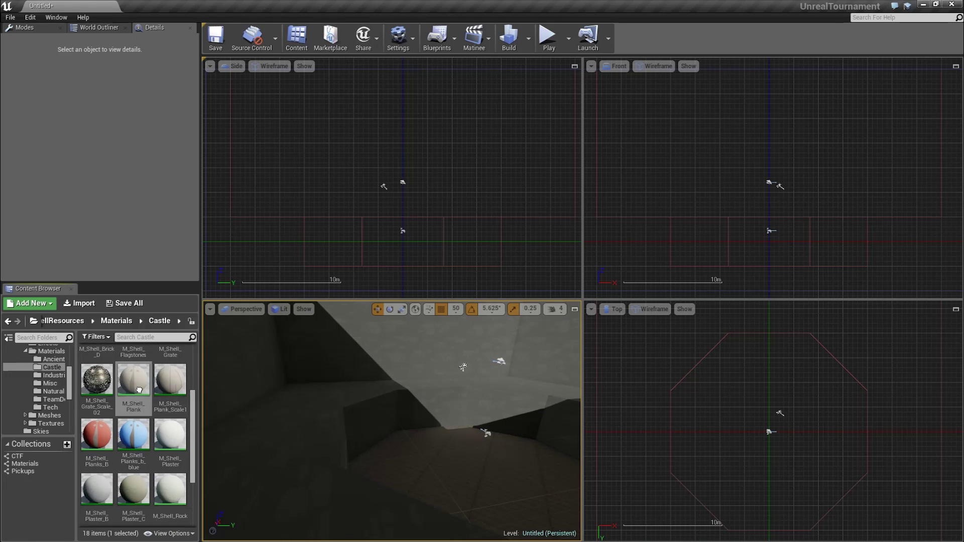
pyautogui.click(266, 445)
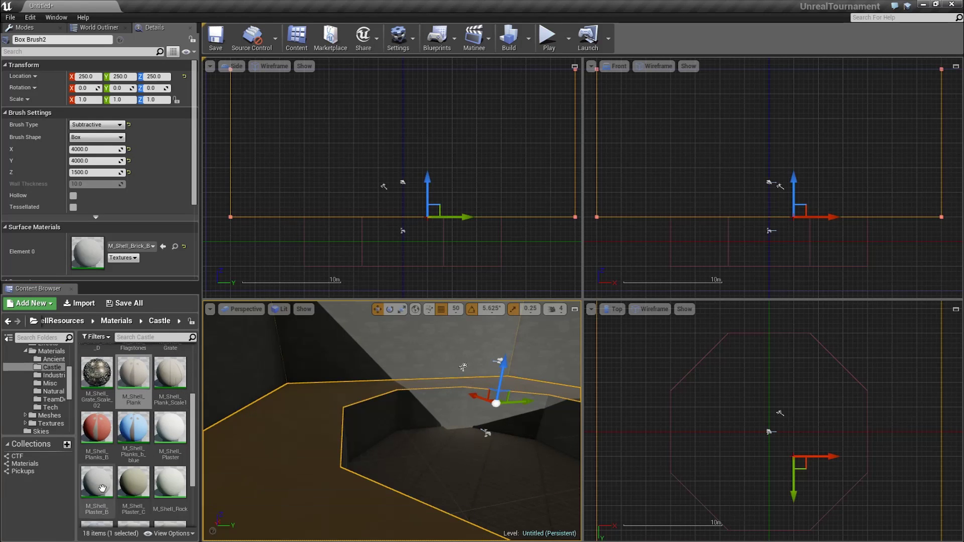
pyautogui.moveTo(97, 482)
pyautogui.mouseDown()
pyautogui.moveTo(294, 422)
pyautogui.moveTo(282, 440)
pyautogui.mouseUp()
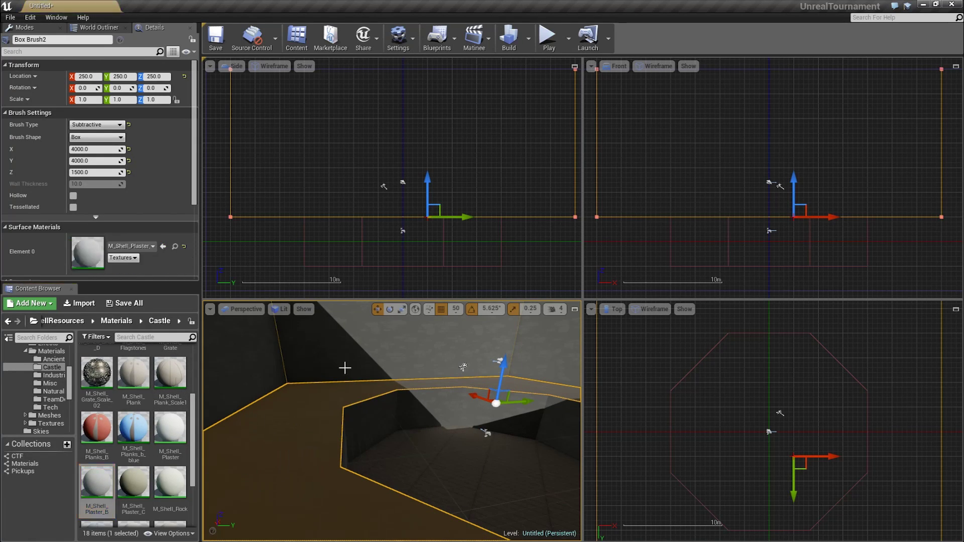
pyautogui.click(392, 276)
pyautogui.moveTo(381, 352); pyautogui.dragTo(552, 387, button='right')
pyautogui.moveTo(392, 421); pyautogui.dragTo(346, 422, button='right')
pyautogui.moveTo(261, 427); pyautogui.dragTo(386, 384, button='right')
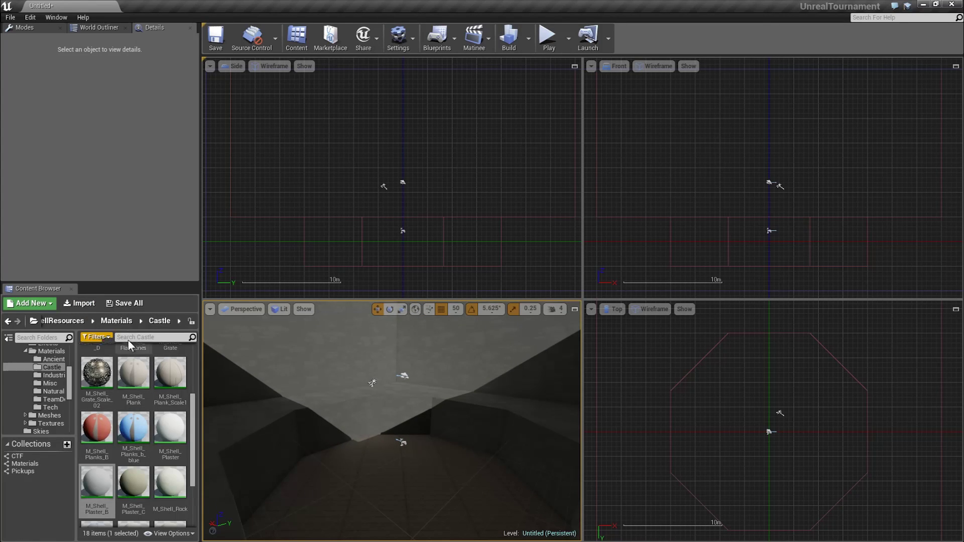
# Search all content for "weaponbase" and place a WeaponBase pickup on the octagonal pit's floor
pyautogui.moveTo(73, 378); pyautogui.dragTo(75, 346)
pyautogui.click(36, 351)
pyautogui.click(137, 338)
pyautogui.write('weapon')
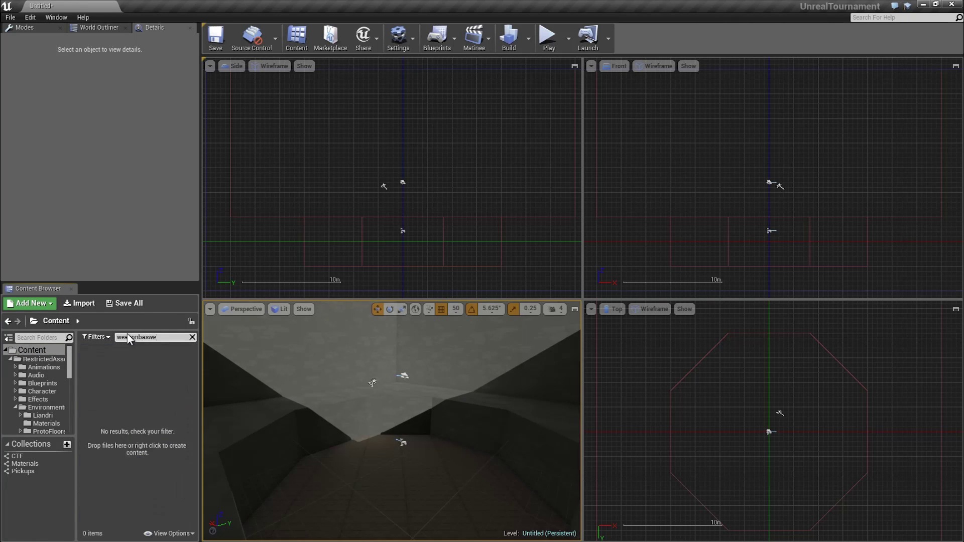
pyautogui.write('base')
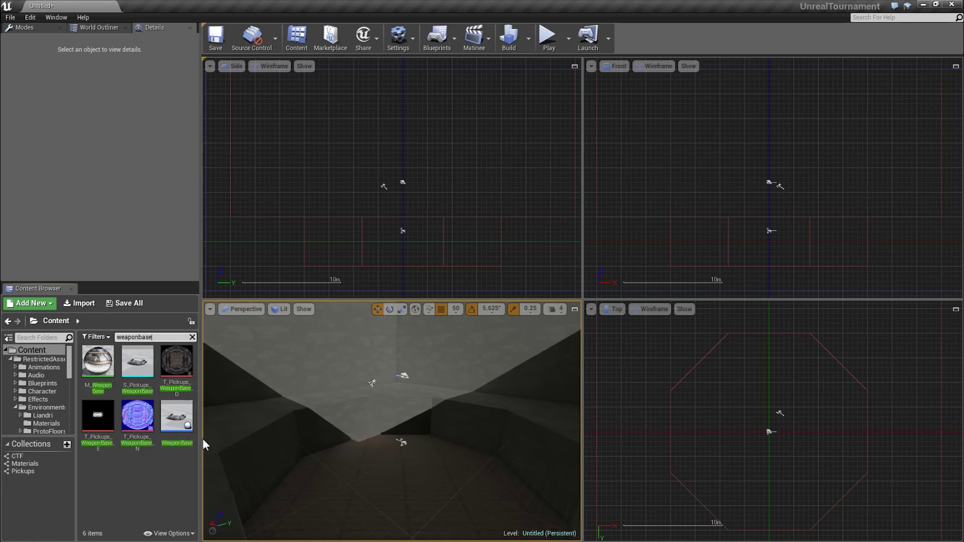
pyautogui.moveTo(176, 416); pyautogui.dragTo(403, 489)
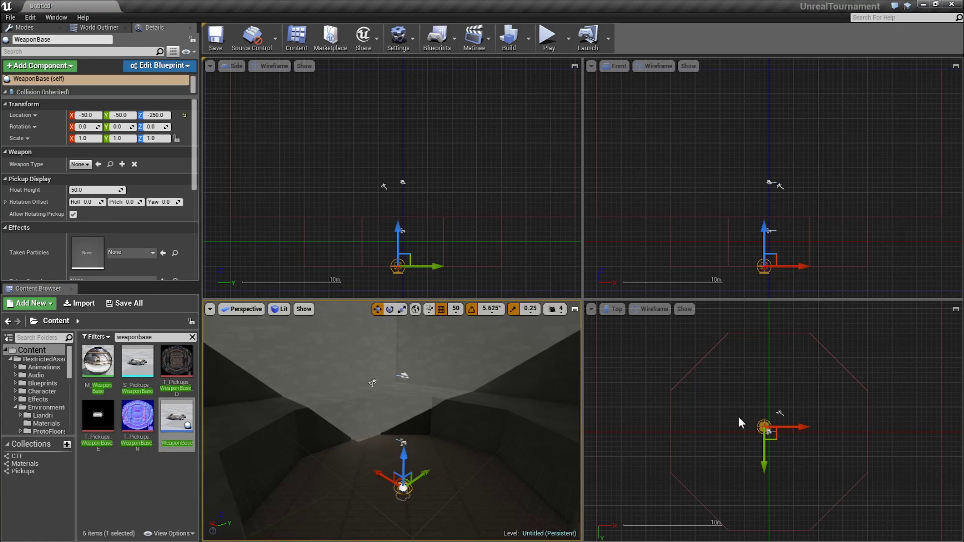
# Center the WeaponBase at X 0, Y 0, raise it to Z -150, and snap it down onto the pit floor
pyautogui.scroll(5, 803, 428)
pyautogui.moveTo(737, 365); pyautogui.dragTo(745, 373)
pyautogui.moveTo(753, 266); pyautogui.dragTo(779, 164, button='right')
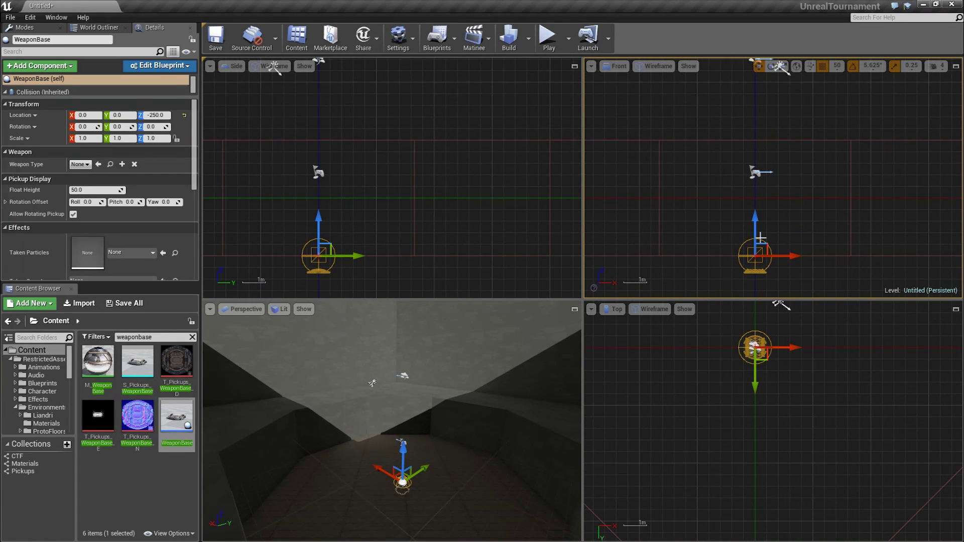
pyautogui.moveTo(756, 235); pyautogui.dragTo(756, 212)
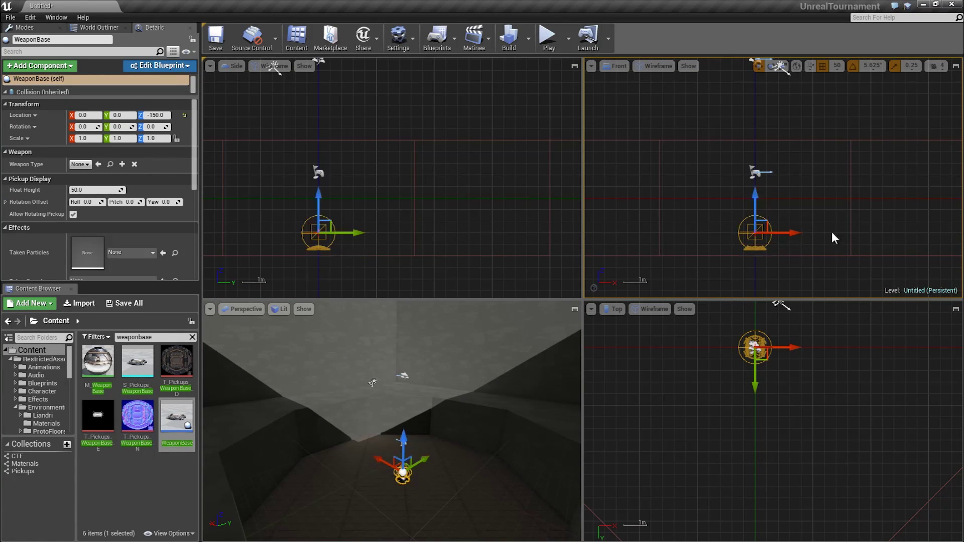
pyautogui.moveTo(832, 231); pyautogui.dragTo(818, 195, button='right')
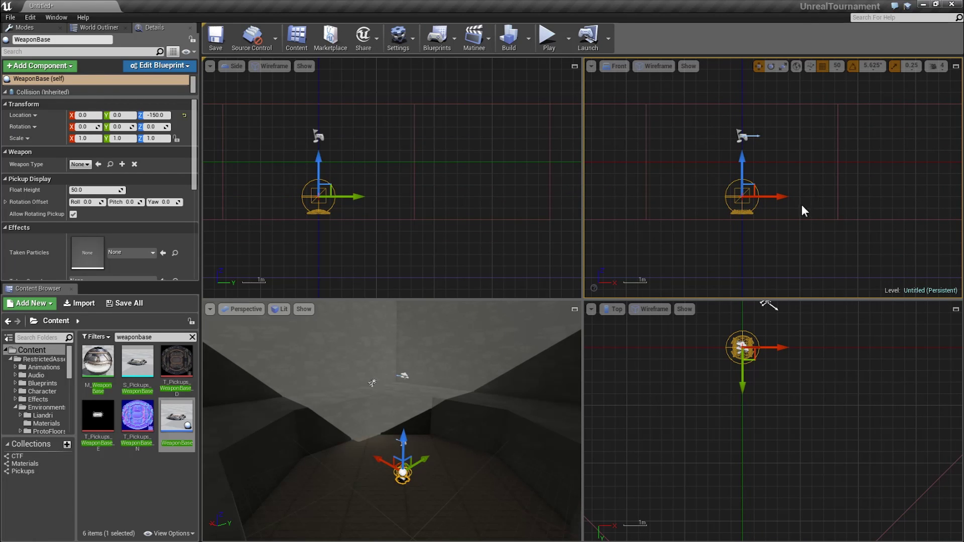
pyautogui.press('End')
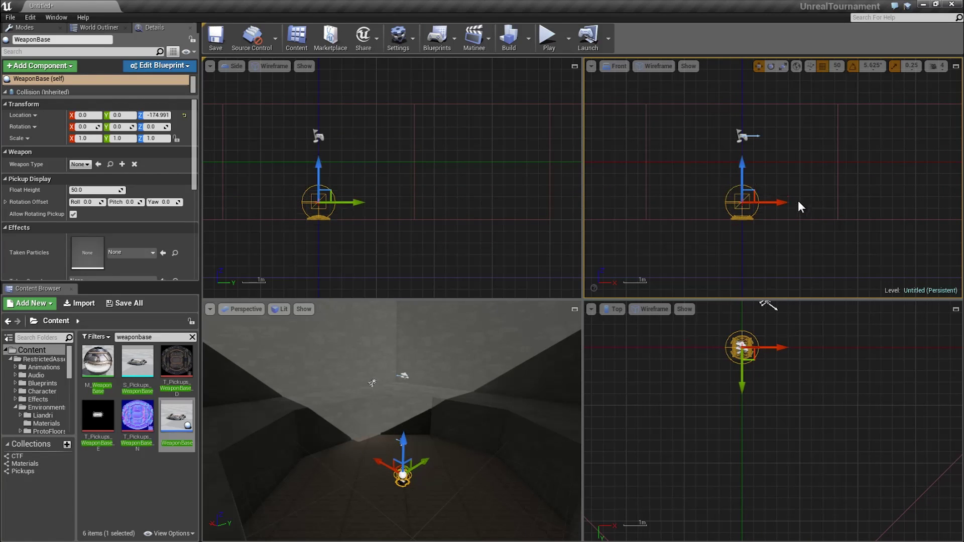
# Duplicate the WeaponBase twice onto the upper floor on opposite sides of the pit, at Y -1500 and Y 1500
pyautogui.click(448, 232)
pyautogui.scroll(-8, 442, 193)
pyautogui.moveTo(518, 188); pyautogui.dragTo(497, 223, button='right')
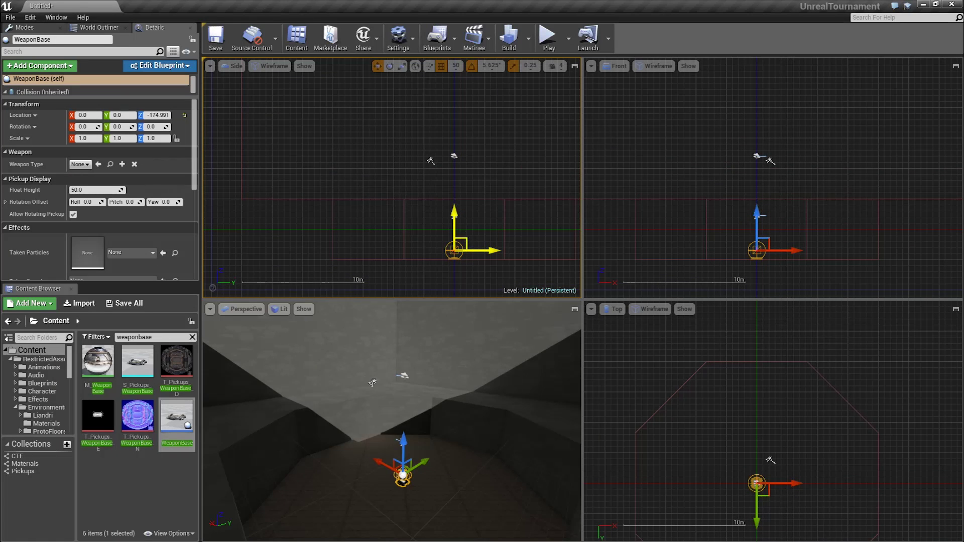
pyautogui.keyDown('alt'); pyautogui.moveTo(459, 244); pyautogui.dragTo(278, 184); pyautogui.keyUp('alt')
pyautogui.moveTo(485, 225); pyautogui.dragTo(331, 196, button='right')
pyautogui.scroll(-2, 452, 200)
pyautogui.keyDown('alt'); pyautogui.moveTo(267, 193); pyautogui.dragTo(565, 193); pyautogui.keyUp('alt')
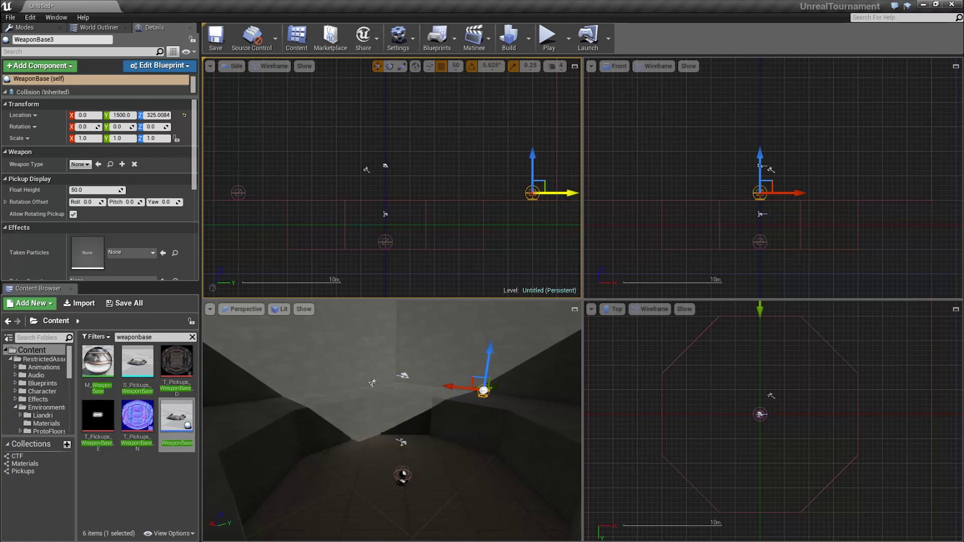
# Set the weapon type of the WeaponBase in the pit to BP_RocketLauncher
pyautogui.moveTo(360, 385); pyautogui.dragTo(370, 422, button='right')
pyautogui.click(368, 434)
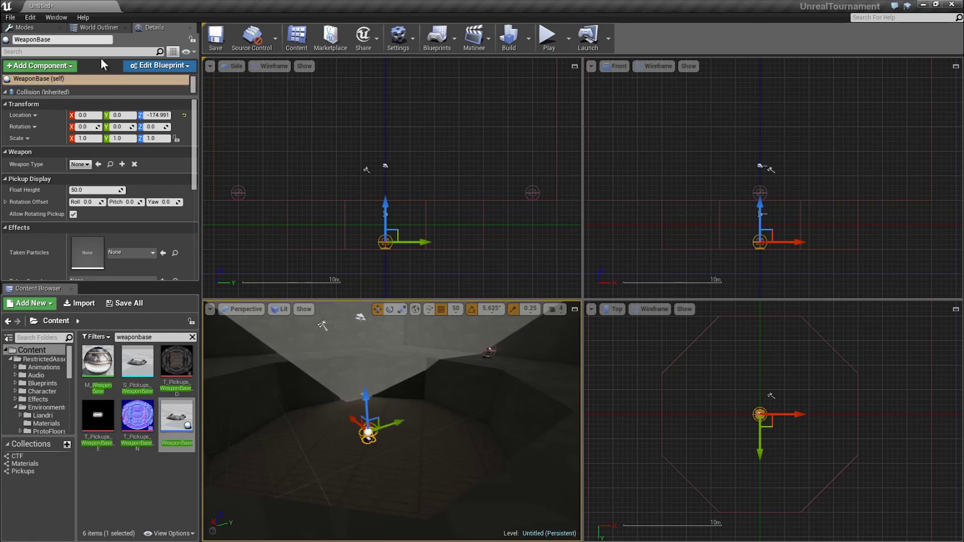
pyautogui.click(80, 165)
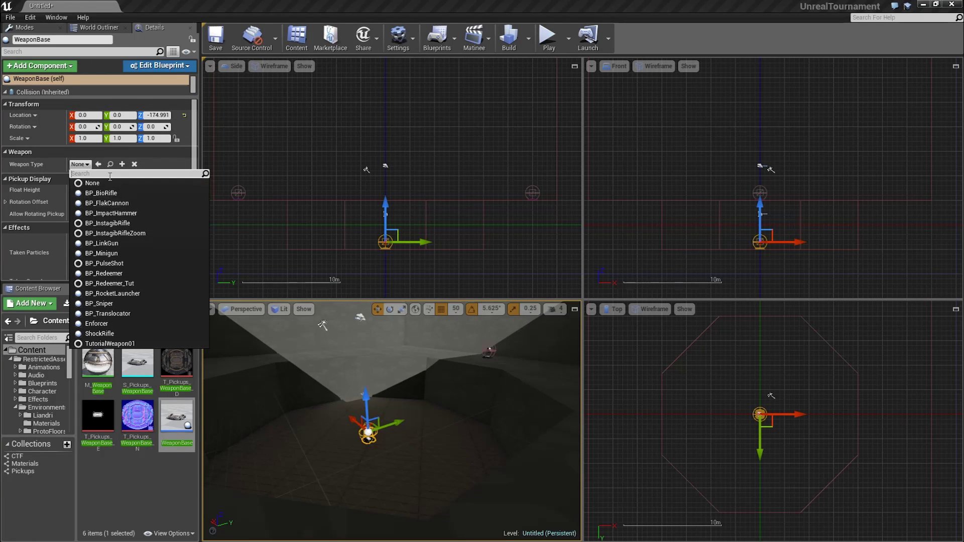
pyautogui.write('rocke')
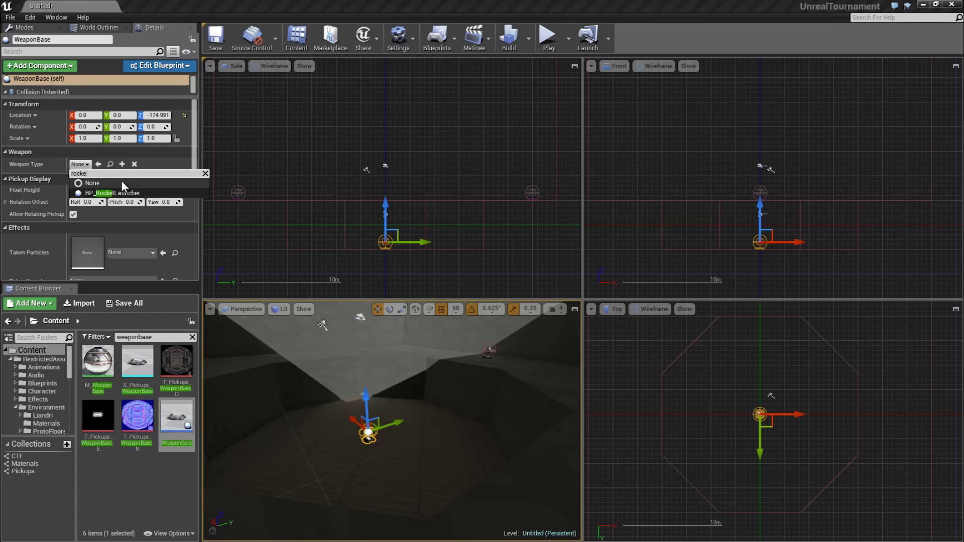
pyautogui.click(112, 193)
# Set the weapon type of the upper-floor WeaponBase at Y -1500 to ShockRifle
pyautogui.moveTo(372, 373); pyautogui.dragTo(321, 366, button='right')
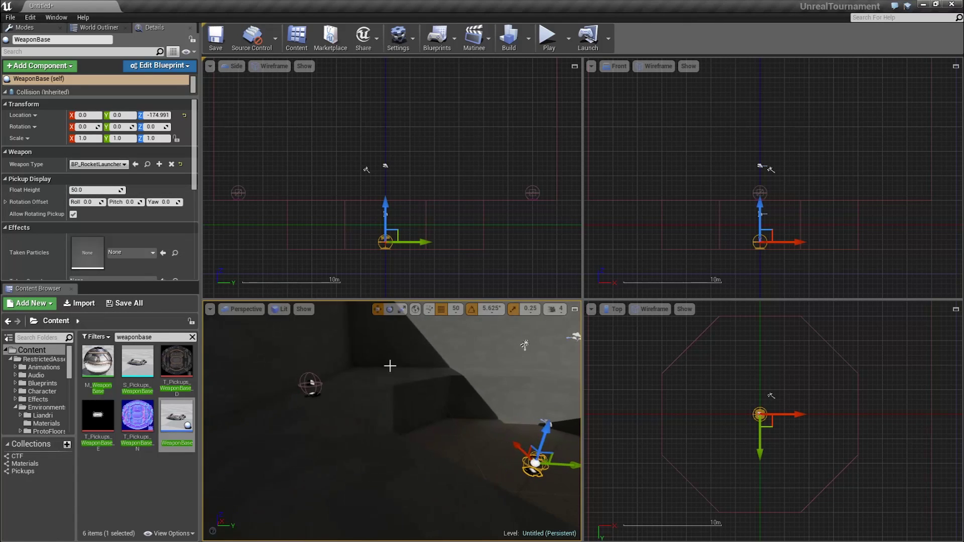
pyautogui.click(315, 394)
pyautogui.click(81, 164)
pyautogui.write('sho')
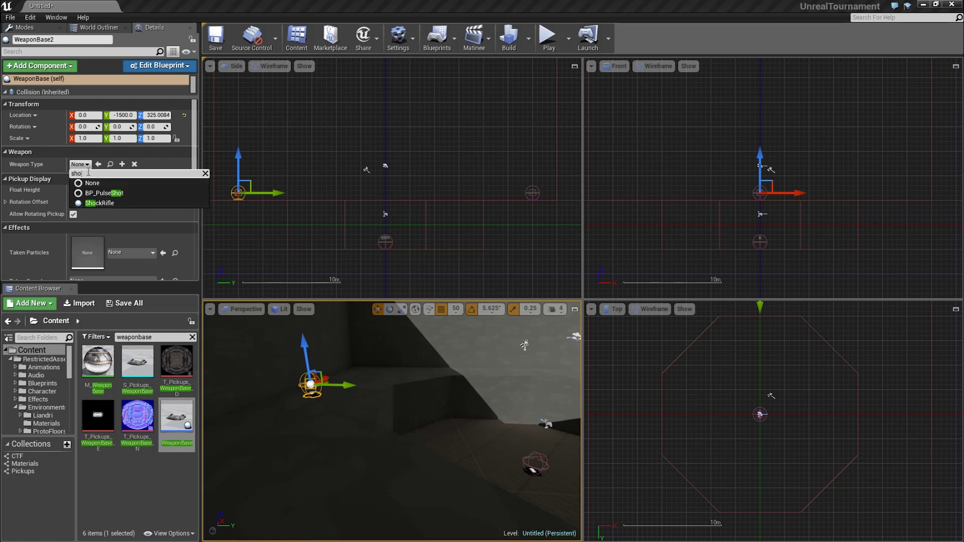
pyautogui.click(119, 203)
# Set the weapon type of the upper-floor WeaponBase at Y 1500 to BP_LinkGun
pyautogui.moveTo(271, 337); pyautogui.dragTo(452, 341, button='right')
pyautogui.click(403, 385)
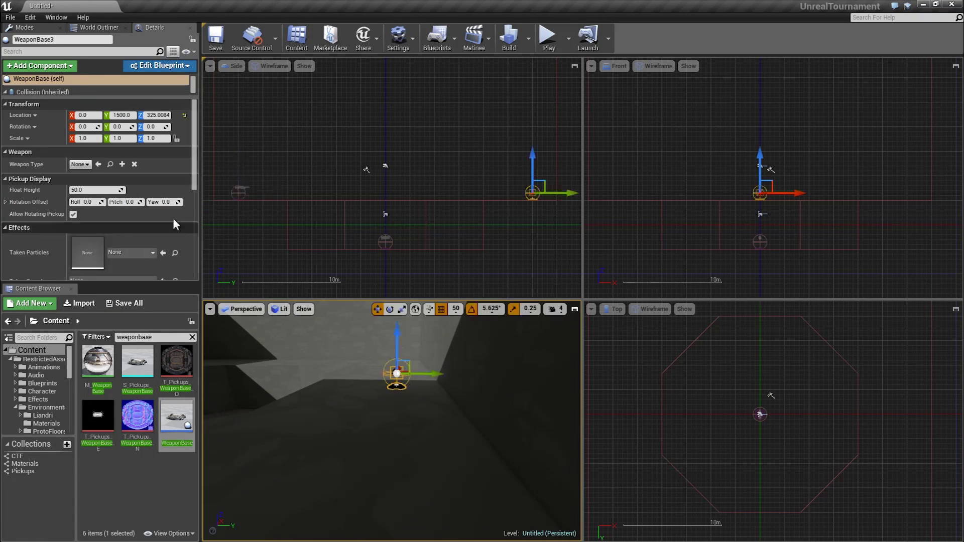
pyautogui.click(80, 165)
pyautogui.write('link')
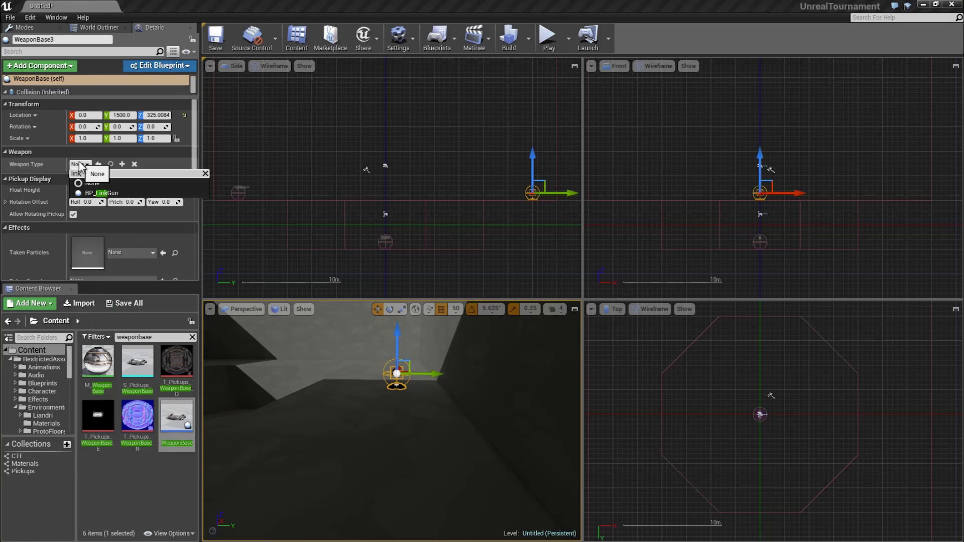
pyautogui.click(125, 193)
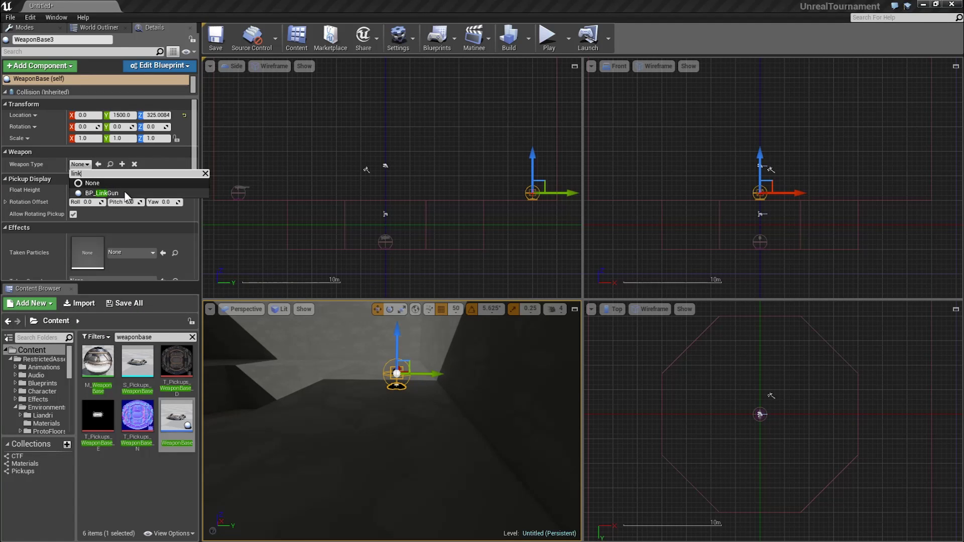
pyautogui.click(375, 148)
# Place a Player Start on the upper floor near a room corner, at about X -1500, Y 1350
pyautogui.moveTo(356, 340); pyautogui.dragTo(412, 379, button='right')
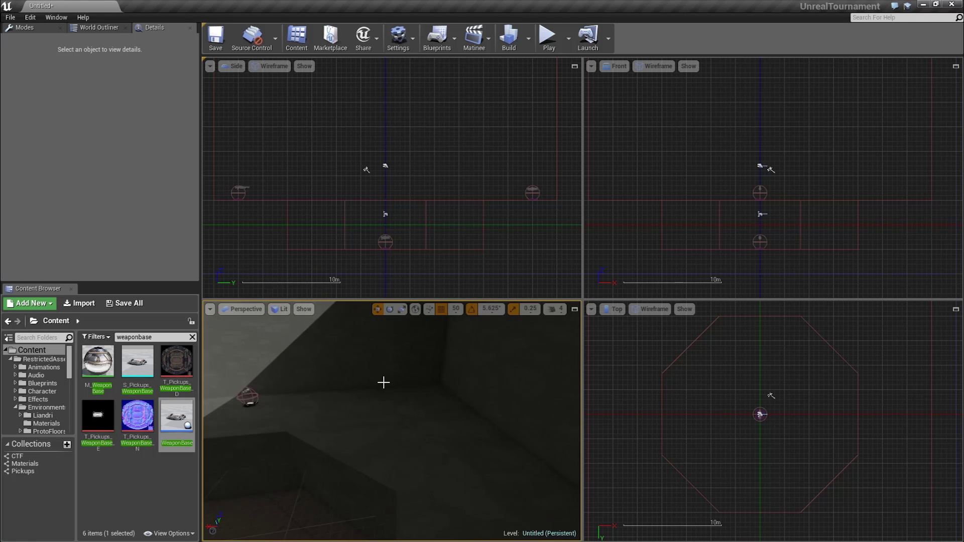
pyautogui.rightClick(429, 400)
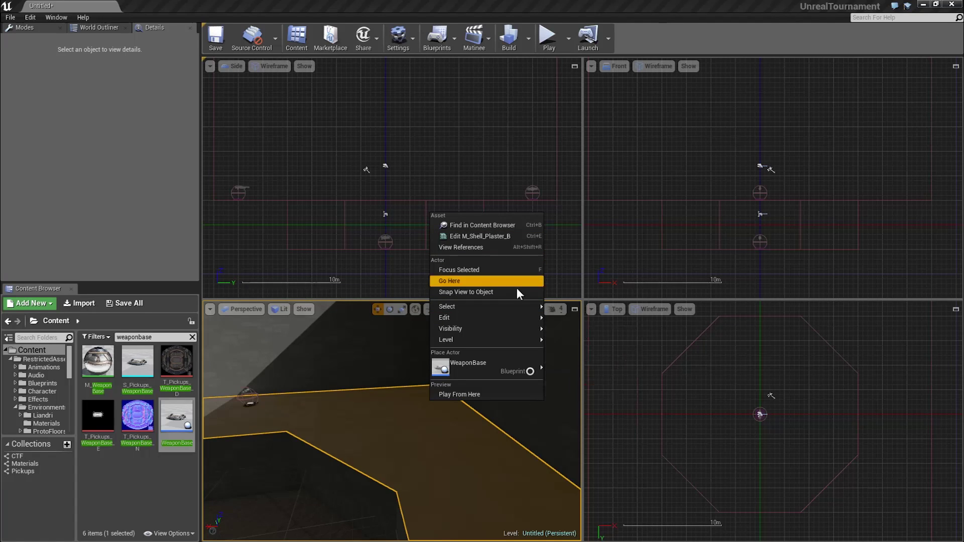
pyautogui.moveTo(515, 371)
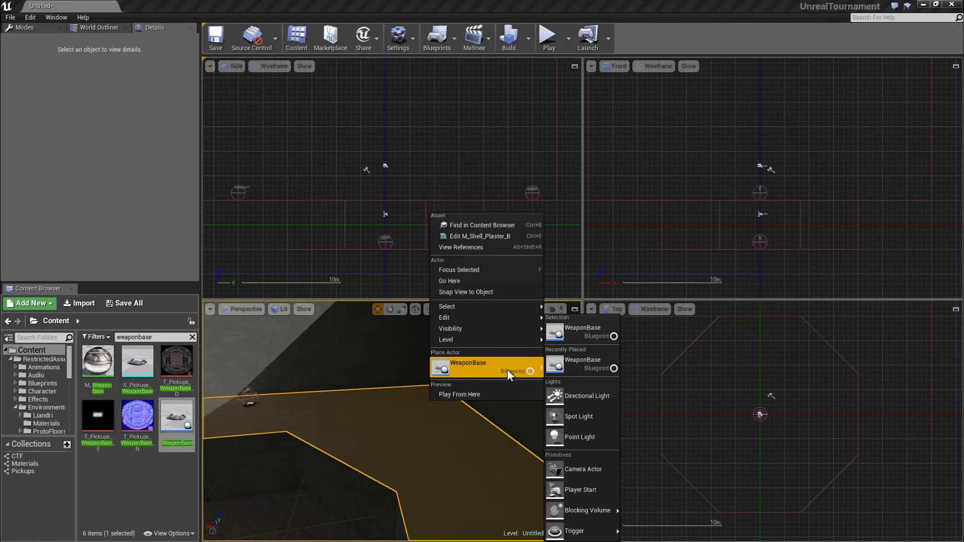
pyautogui.click(605, 488)
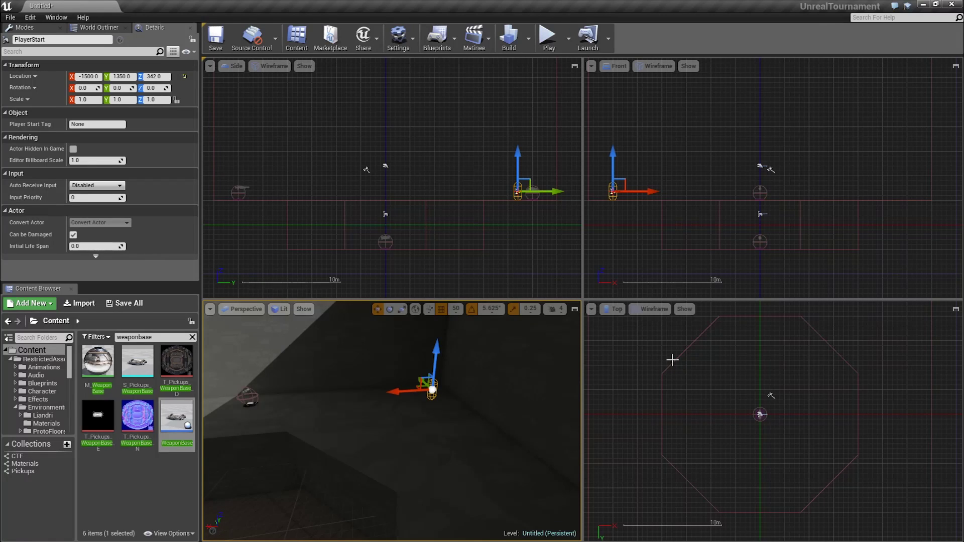
# Move the Player Start to Y 1500 and rotate it to -45 degrees about Z
pyautogui.moveTo(789, 401); pyautogui.dragTo(822, 485, button='right')
pyautogui.scroll(-4, 826, 430)
pyautogui.moveTo(826, 429); pyautogui.dragTo(770, 363, button='right')
pyautogui.scroll(6, 770, 363)
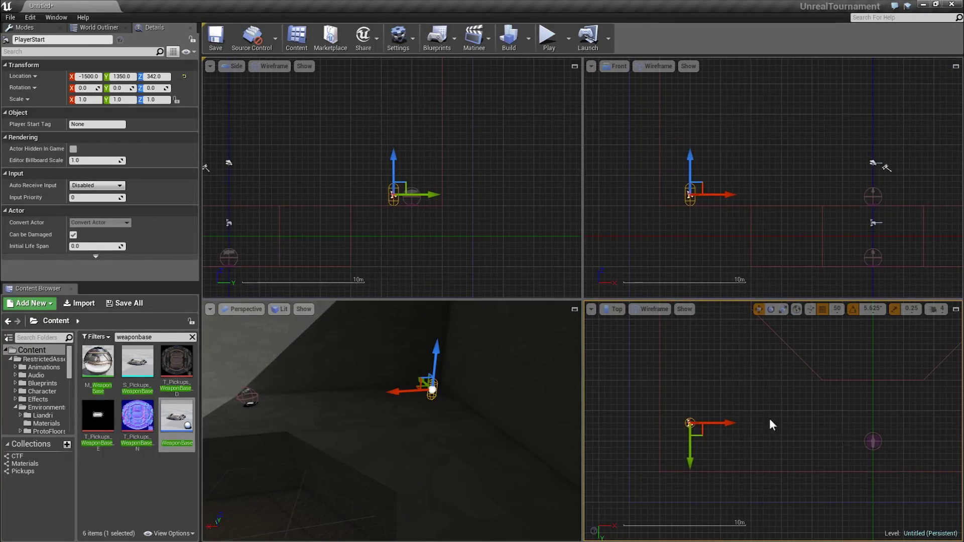
pyautogui.scroll(3, 792, 402)
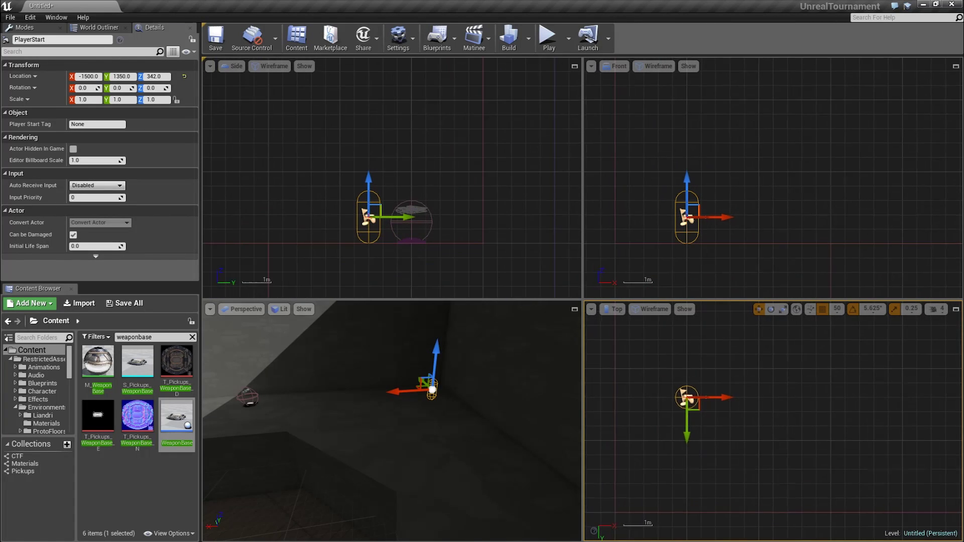
pyautogui.keyDown('ctrl'); pyautogui.moveTo(769, 382); pyautogui.dragTo(766, 438); pyautogui.keyUp('ctrl')
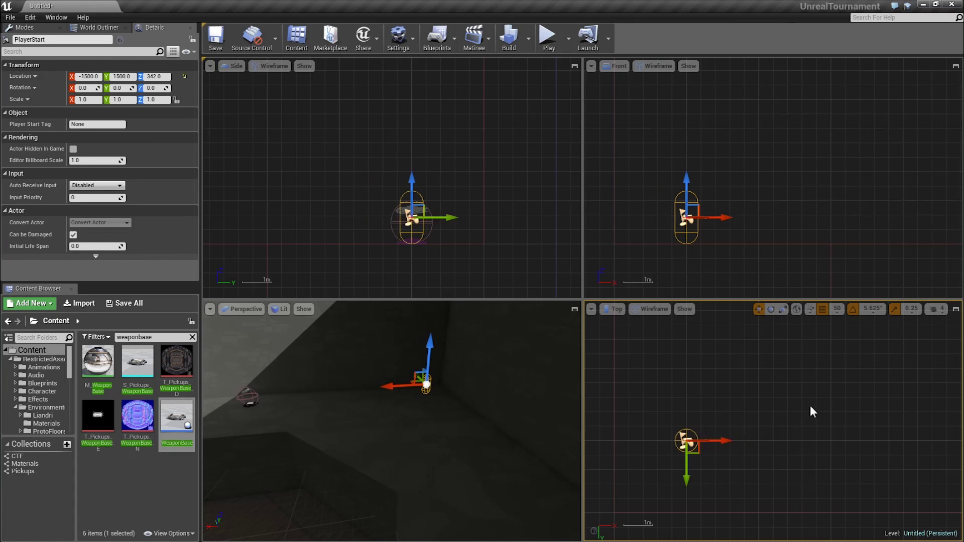
pyautogui.press('e')
pyautogui.moveTo(630, 442); pyautogui.dragTo(813, 405)
pyautogui.press('w')
# Duplicate the Player Start to the corner at X 1500, Y 1500 and rotate the copy to about -135 degrees about Z
pyautogui.scroll(-5, 834, 420)
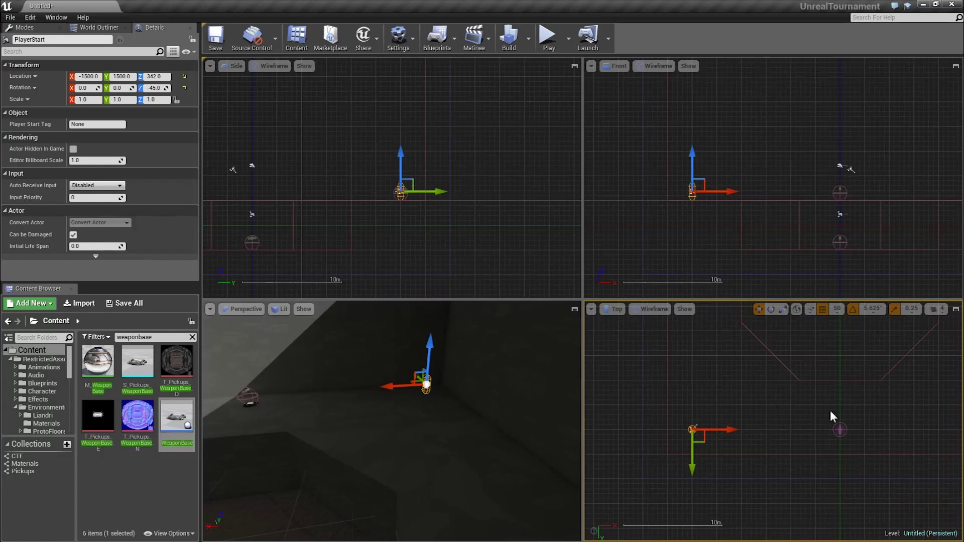
pyautogui.moveTo(774, 426); pyautogui.dragTo(718, 431, button='right')
pyautogui.keyDown('alt'); pyautogui.moveTo(677, 435); pyautogui.dragTo(749, 442); pyautogui.keyUp('alt')
pyautogui.press('e')
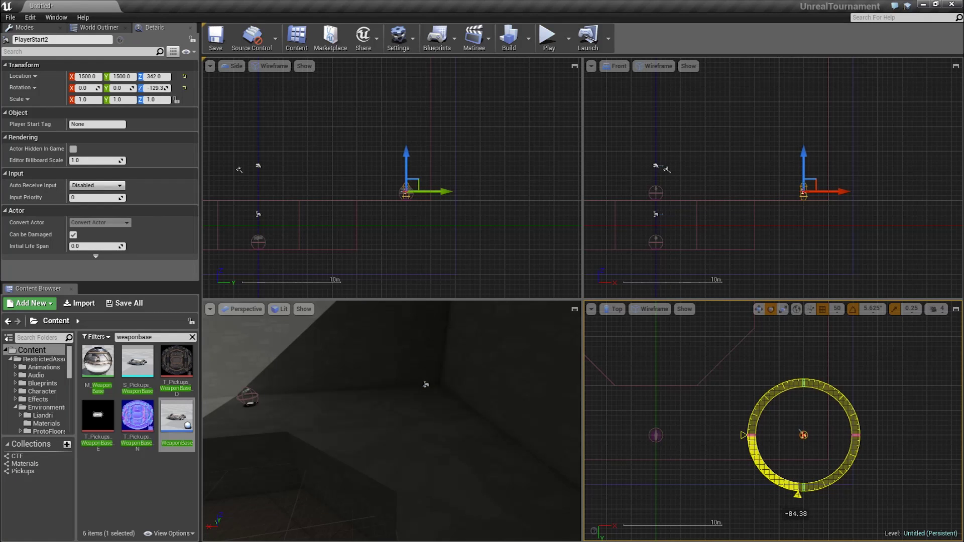
pyautogui.press('w')
pyautogui.press('f')
pyautogui.scroll(-5, 785, 378)
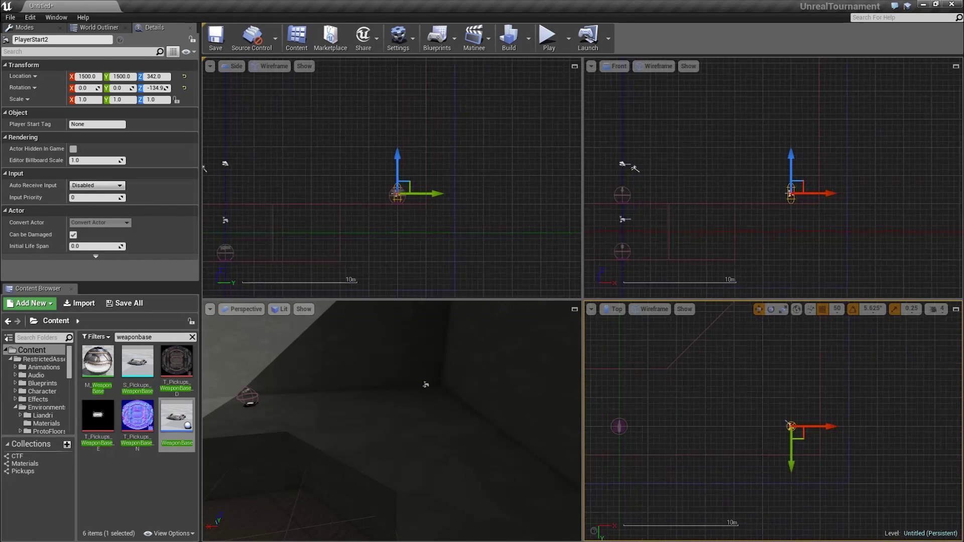
pyautogui.press('e')
pyautogui.press('w')
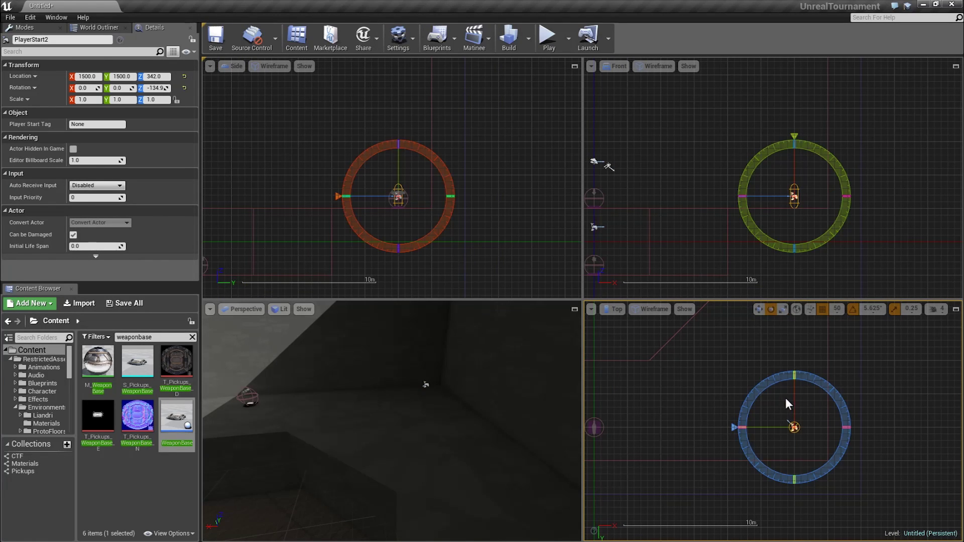
pyautogui.press('w')
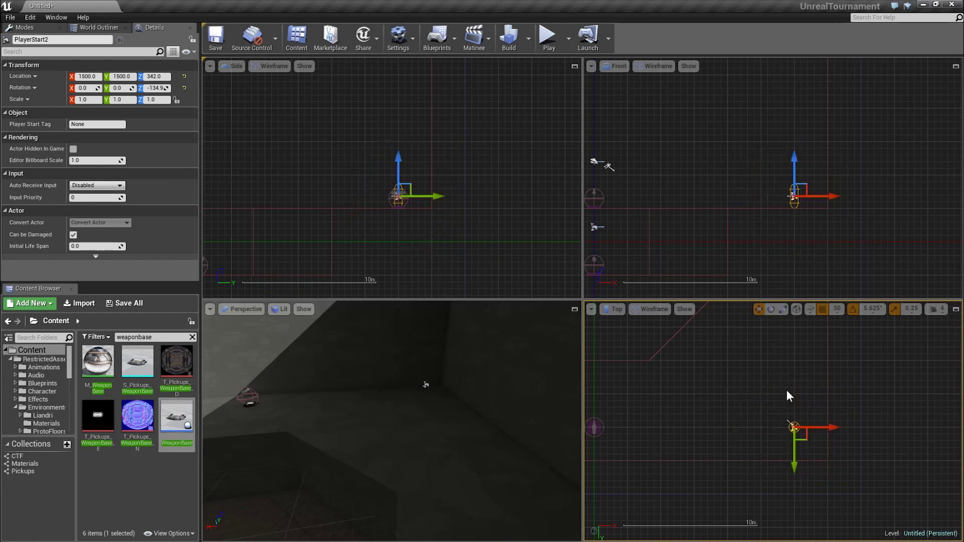
# Duplicate the second Player Start to the corner at X 1500, Y -1500 and rotate the copy to 135 degrees about Z
pyautogui.scroll(-4, 786, 383)
pyautogui.moveTo(787, 383); pyautogui.dragTo(844, 478, button='right')
pyautogui.keyDown('ctrl'); pyautogui.moveTo(841, 362); pyautogui.dragTo(850, 327); pyautogui.keyUp('ctrl')
pyautogui.moveTo(850, 326); pyautogui.dragTo(814, 381, button='right')
pyautogui.scroll(2, 814, 381)
pyautogui.keyDown('ctrl'); pyautogui.moveTo(869, 438); pyautogui.dragTo(864, 406); pyautogui.keyUp('ctrl')
pyautogui.press('e')
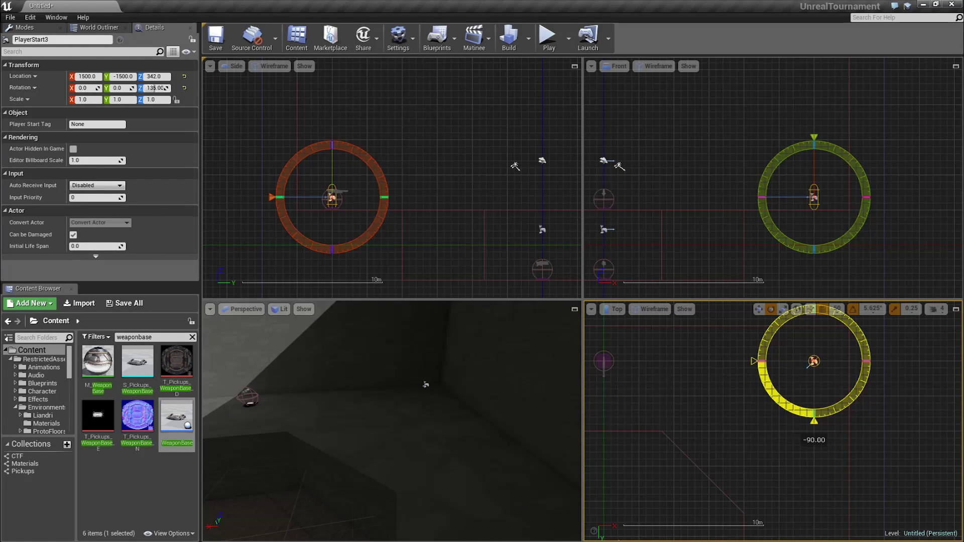
pyautogui.moveTo(743, 394); pyautogui.dragTo(740, 397)
pyautogui.moveTo(731, 401); pyautogui.dragTo(798, 412, button='right')
pyautogui.scroll(-1, 783, 395)
pyautogui.press('space')
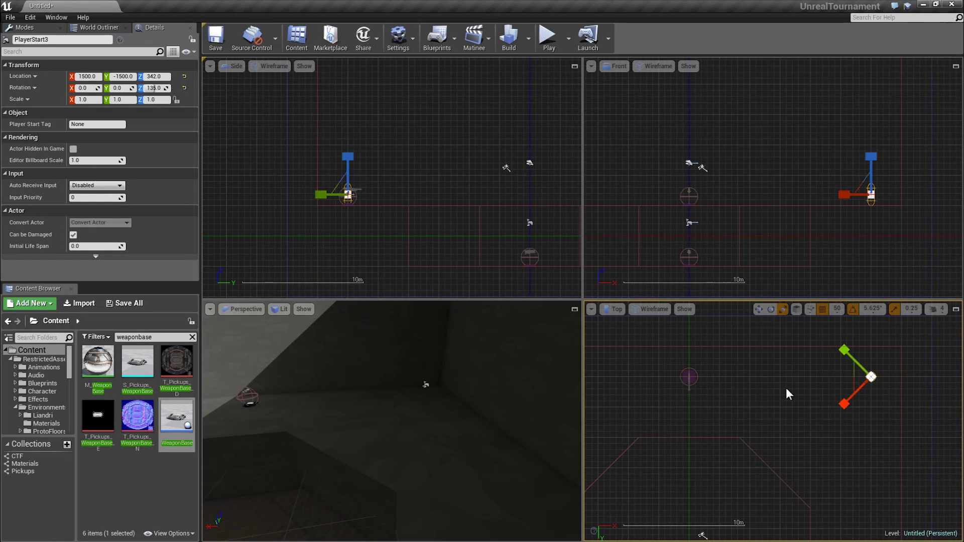
# Duplicate the third Player Start to the remaining upper-floor corner at X -1500, Y -1500
pyautogui.press('w')
pyautogui.scroll(-3, 794, 397)
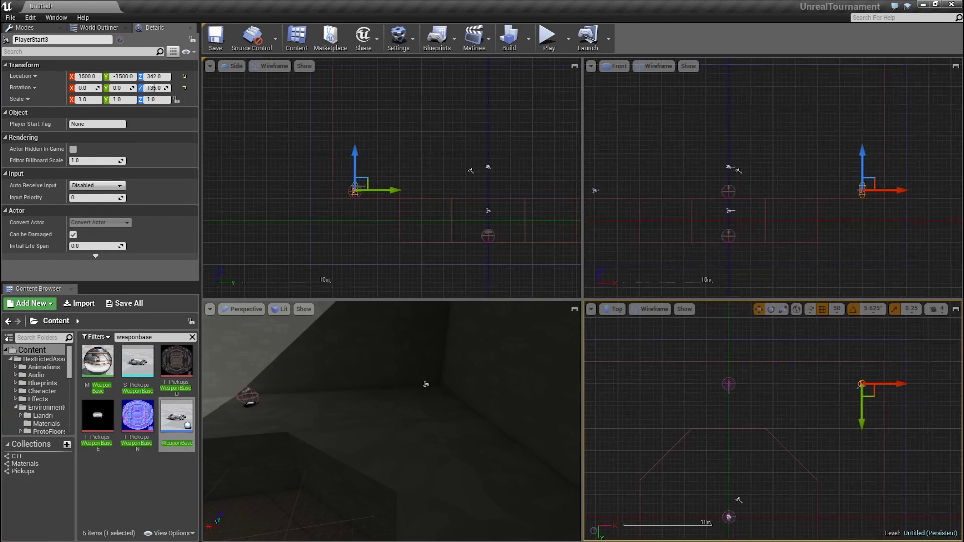
pyautogui.moveTo(806, 383); pyautogui.dragTo(835, 383, button='right')
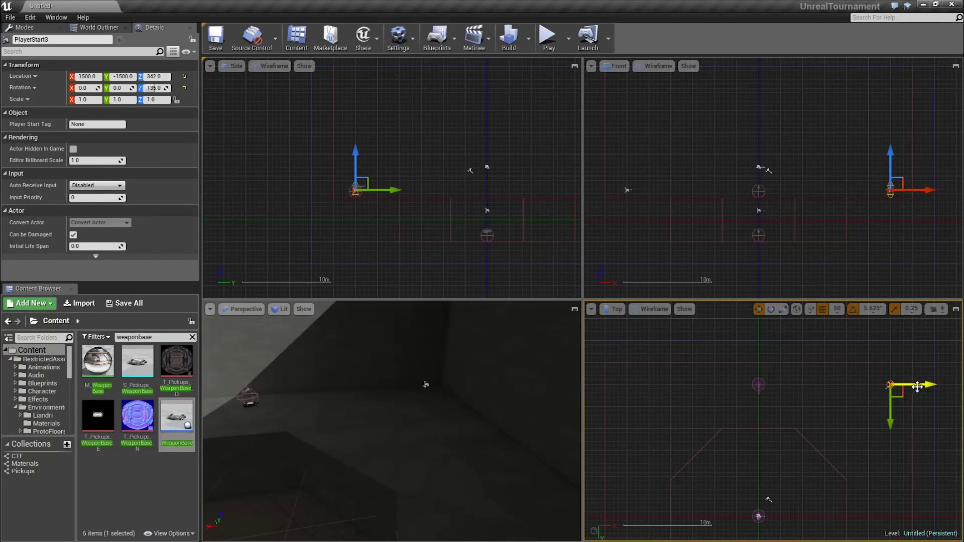
pyautogui.keyDown('alt'); pyautogui.moveTo(922, 387); pyautogui.dragTo(856, 386); pyautogui.keyUp('alt')
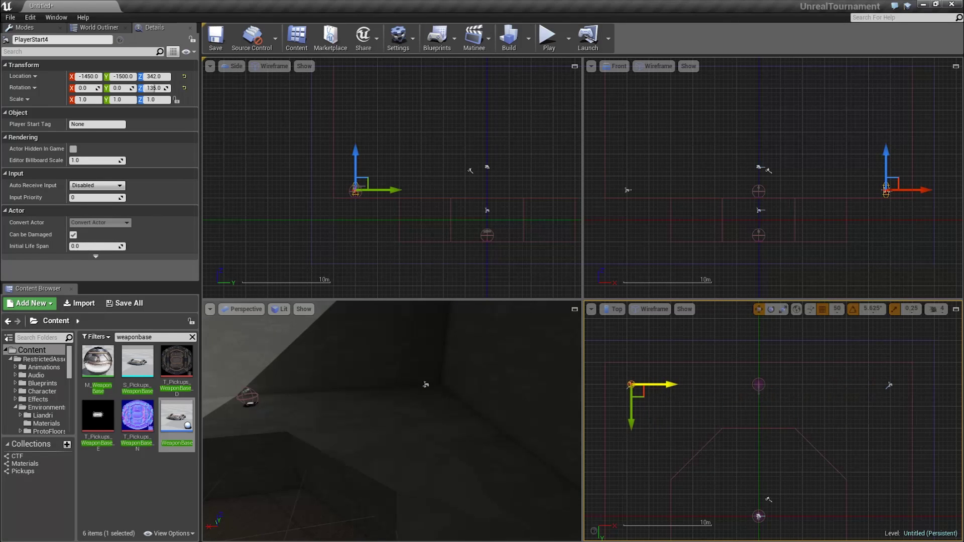
pyautogui.moveTo(854, 406); pyautogui.dragTo(933, 407, button='right')
pyautogui.scroll(3, 798, 400)
pyautogui.moveTo(797, 399); pyautogui.dragTo(861, 404, button='right')
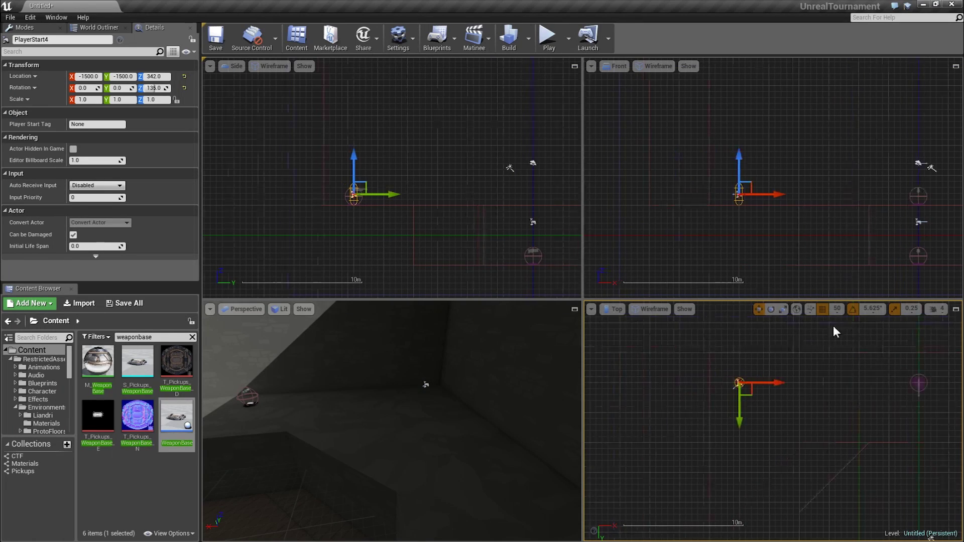
# Rotate the fourth Player Start to about 45 degrees about Z so it faces the room's centre
pyautogui.click(771, 309)
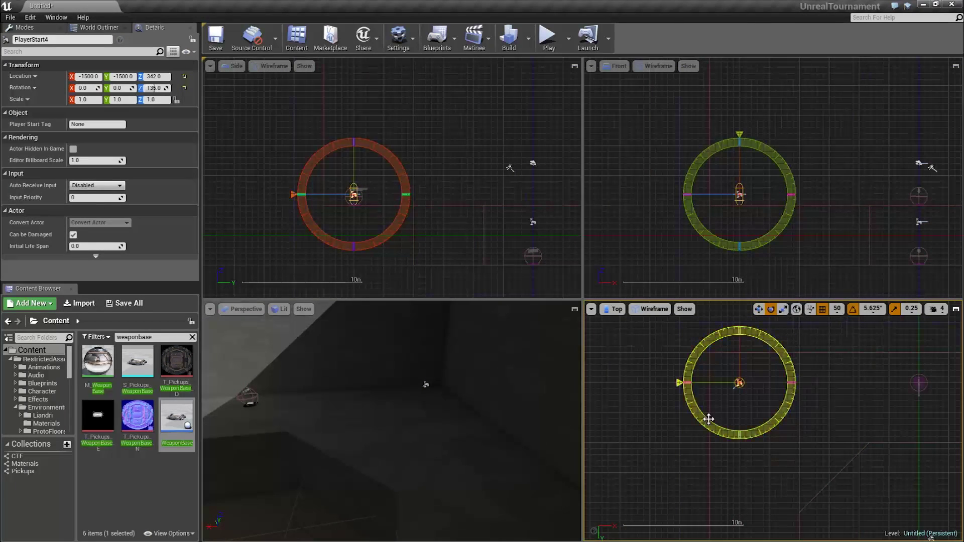
pyautogui.moveTo(708, 416); pyautogui.dragTo(696, 362)
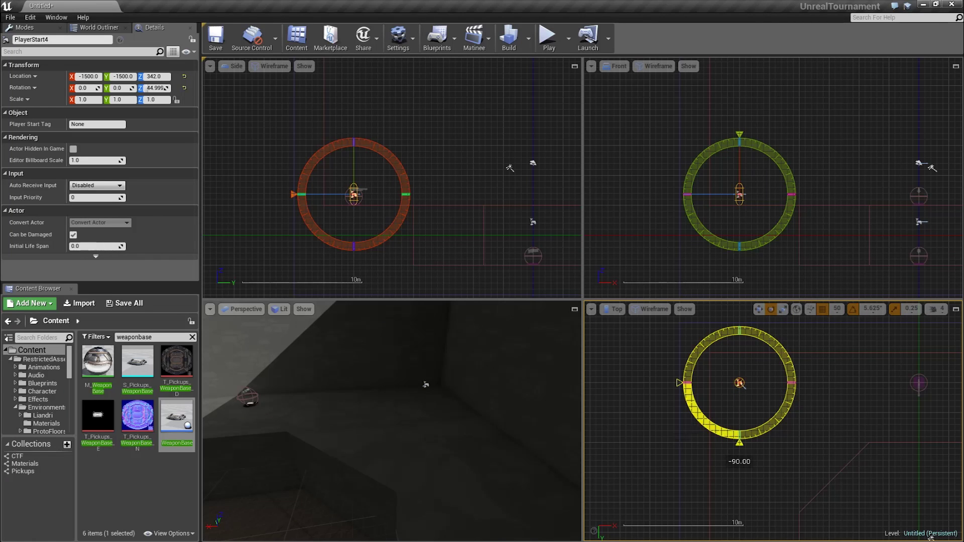
pyautogui.moveTo(837, 432); pyautogui.dragTo(794, 430, button='right')
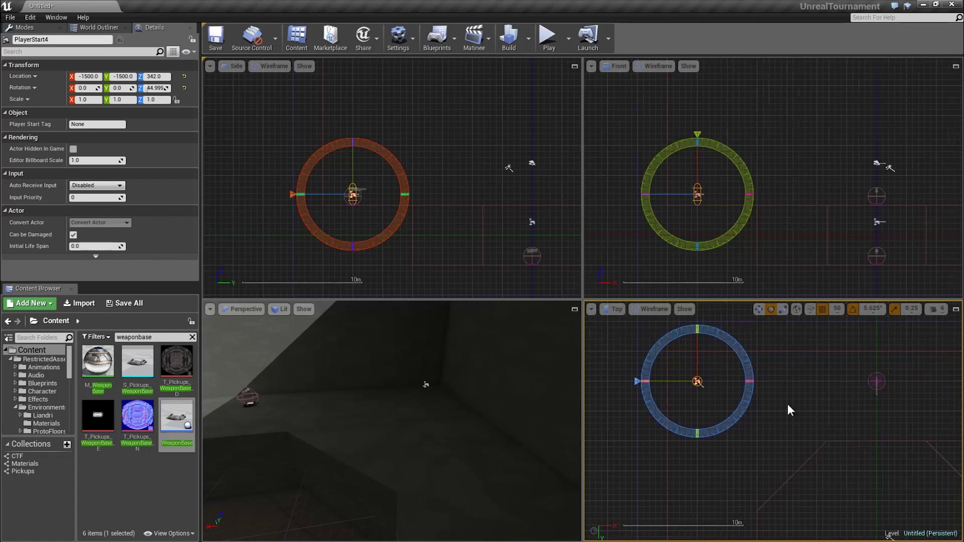
pyautogui.click(758, 309)
pyautogui.scroll(-4, 658, 375)
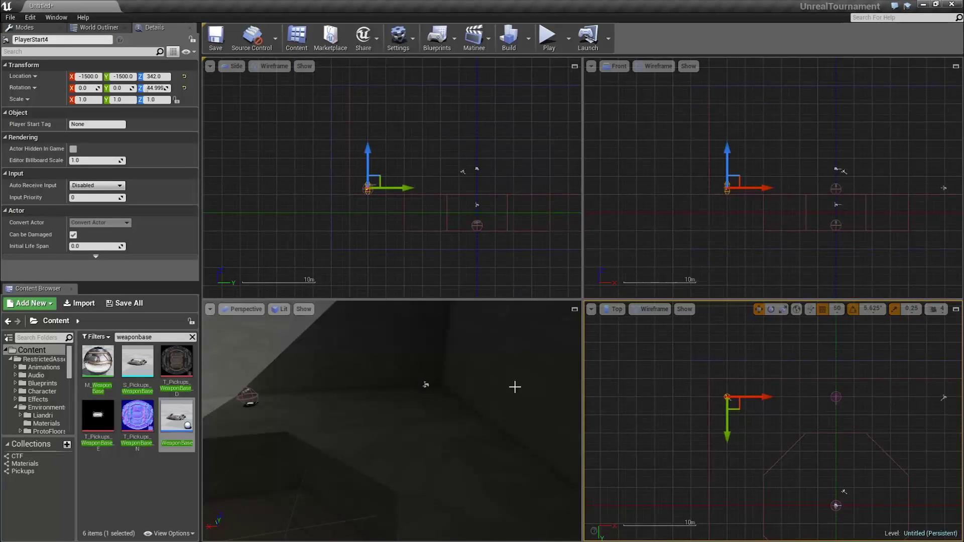
# Build the level with all four player starts in place and dismiss the navigation notice
pyautogui.moveTo(515, 388); pyautogui.dragTo(392, 409, button='right')
pyautogui.moveTo(472, 382); pyautogui.dragTo(435, 378, button='right')
pyautogui.click(518, 47)
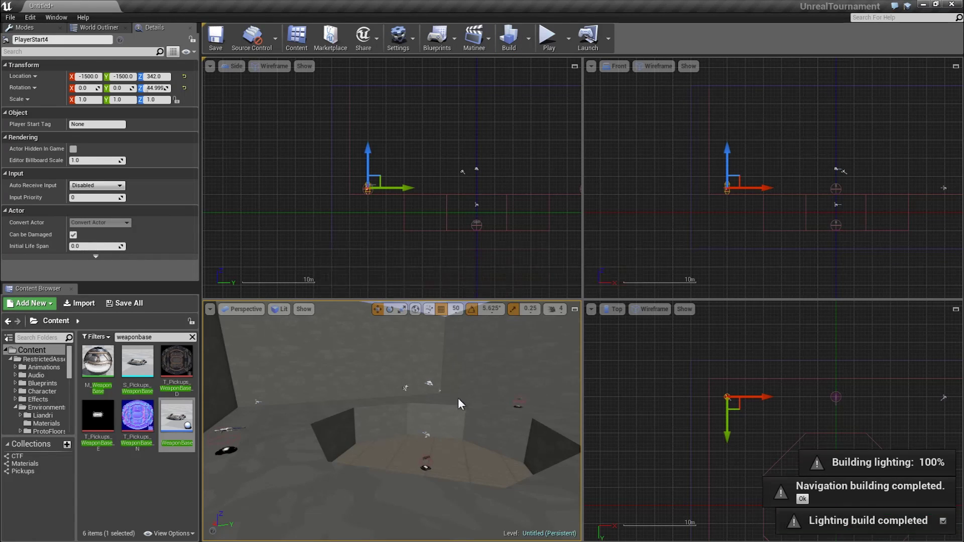
pyautogui.click(801, 499)
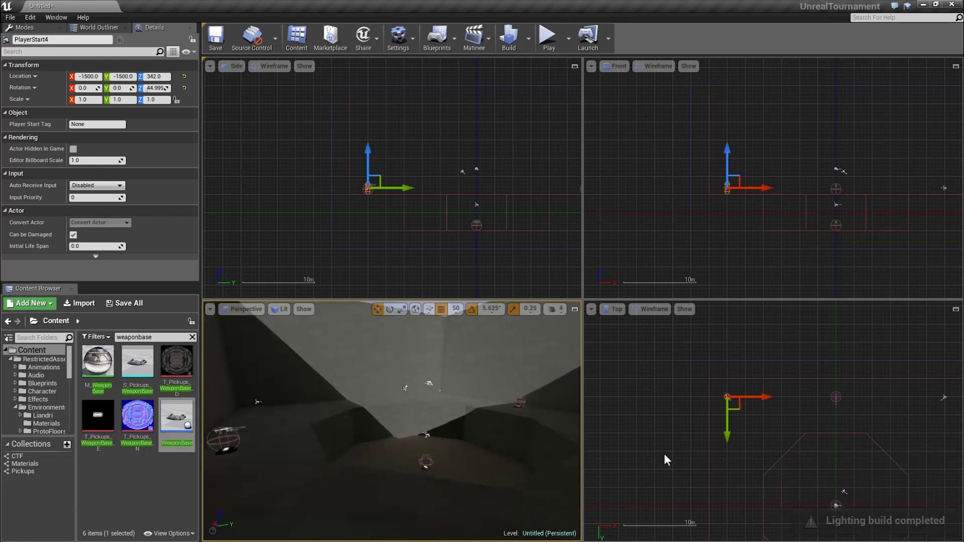
# Search the content for "jumppad" and place a BaseJumpPad on the pit floor at X 750, Y 0, Z -250
pyautogui.moveTo(392, 420); pyautogui.dragTo(480, 421, button='right')
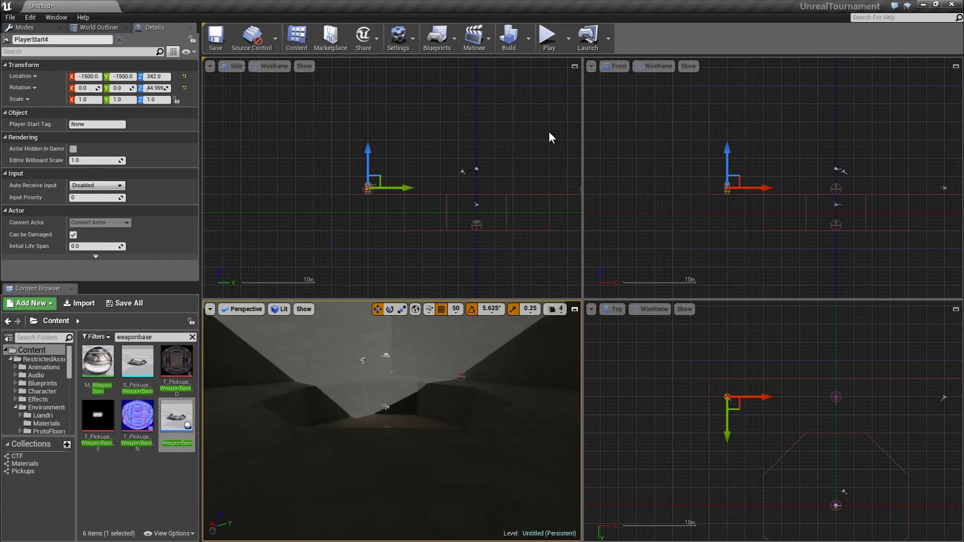
pyautogui.moveTo(468, 324); pyautogui.dragTo(429, 319, button='right')
pyautogui.click(134, 339)
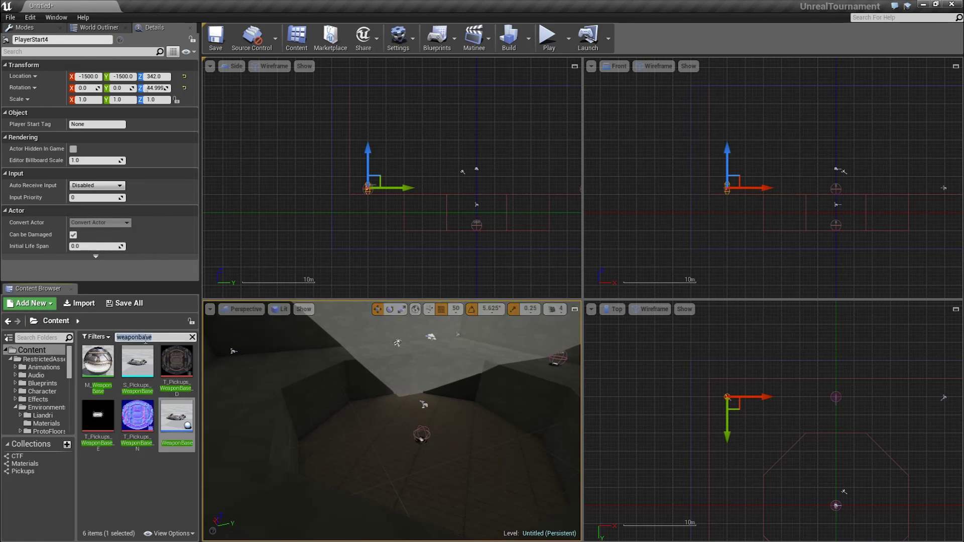
pyautogui.write('jumppad')
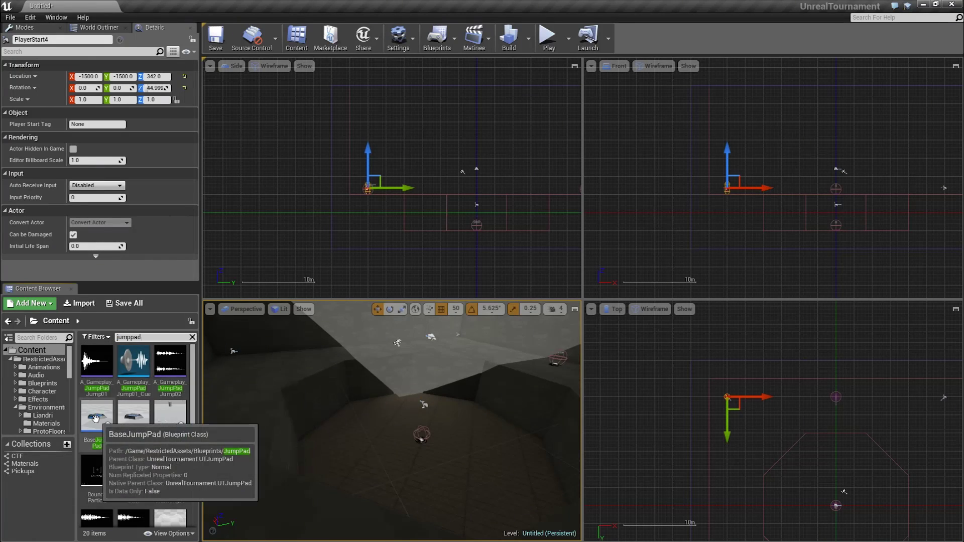
pyautogui.moveTo(97, 417); pyautogui.dragTo(396, 401)
pyautogui.moveTo(775, 442); pyautogui.dragTo(629, 359, button='right')
pyautogui.scroll(5, 697, 380)
pyautogui.moveTo(697, 376)
pyautogui.mouseDown(button='right')
pyautogui.moveTo(713, 374)
pyautogui.moveTo(697, 358)
pyautogui.mouseUp(button='right')
pyautogui.keyDown('ctrl'); pyautogui.moveTo(701, 385); pyautogui.dragTo(698, 377); pyautogui.keyUp('ctrl')
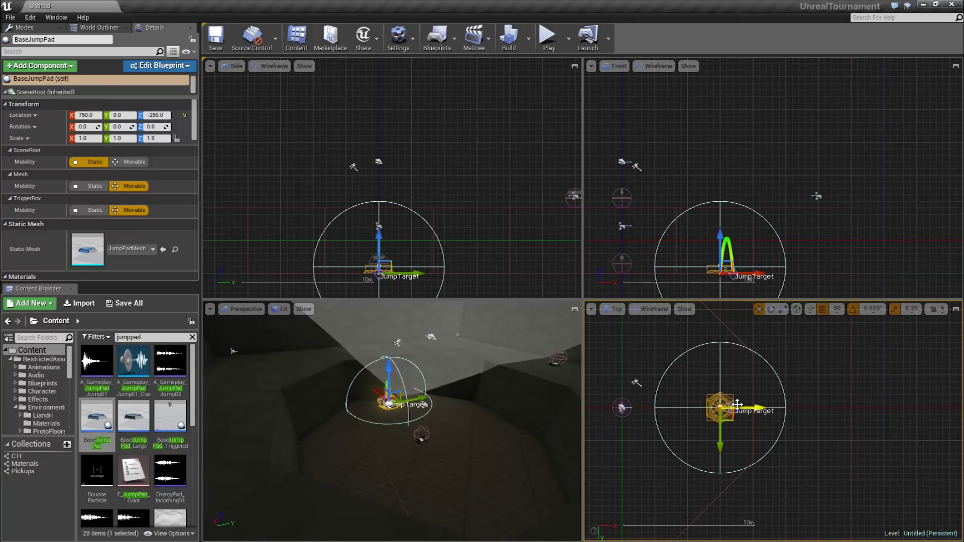
# Move the jump pad's JumpTarget up above the upper floor and outward beyond the pit side
pyautogui.scroll(5, 737, 404)
pyautogui.scroll(-2, 735, 392)
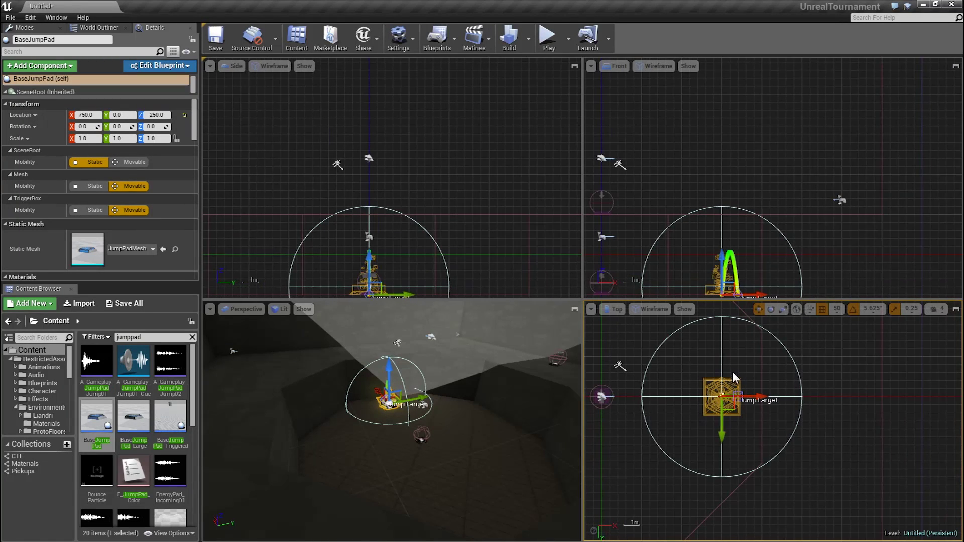
pyautogui.moveTo(783, 265); pyautogui.dragTo(770, 227, button='right')
pyautogui.moveTo(745, 257); pyautogui.dragTo(769, 142)
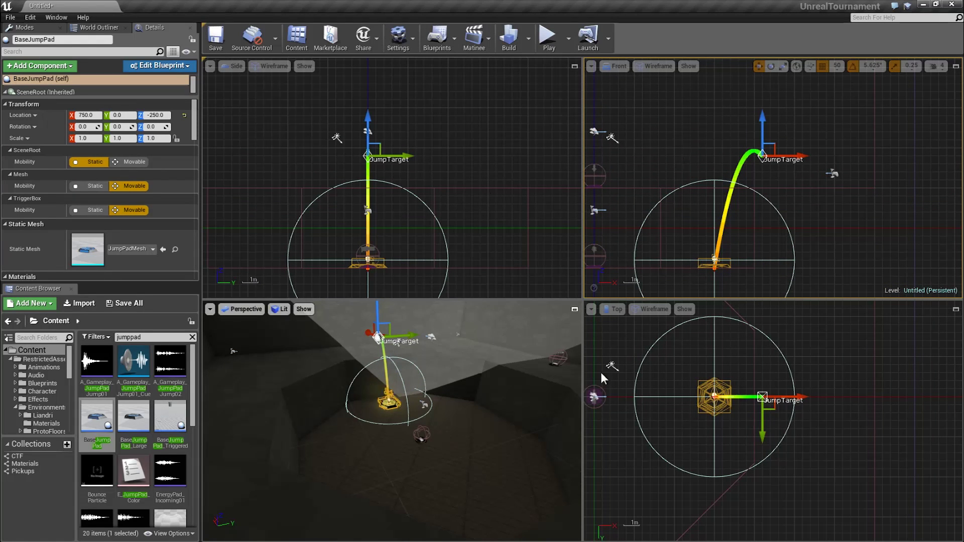
# Duplicate the jump pad to the opposite side of the pit at X -750, Y 0, Z -250
pyautogui.moveTo(671, 383); pyautogui.dragTo(769, 395, button='right')
pyautogui.scroll(-2, 770, 395)
pyautogui.click(769, 381)
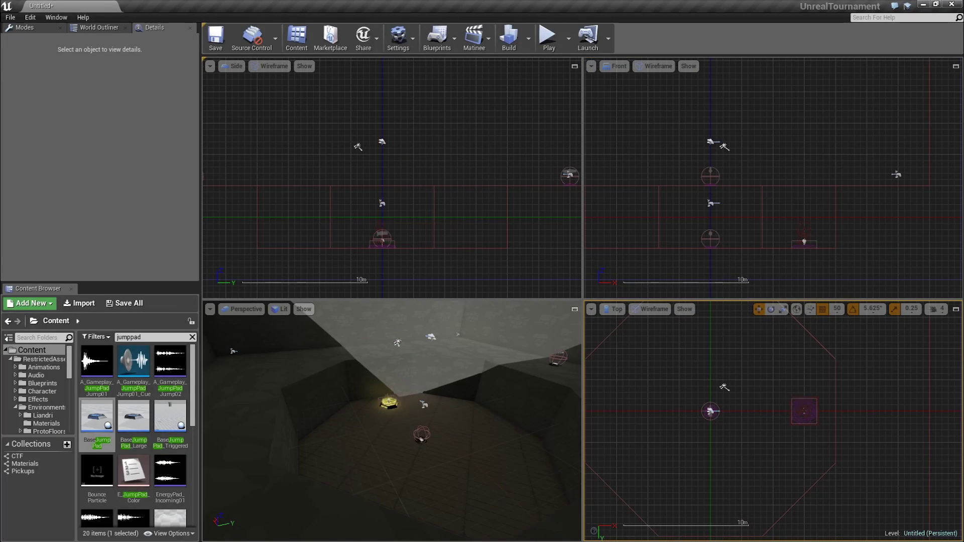
pyautogui.click(800, 401)
pyautogui.moveTo(747, 359); pyautogui.dragTo(792, 361, button='right')
pyautogui.keyDown('alt'); pyautogui.moveTo(879, 416); pyautogui.dragTo(692, 416); pyautogui.keyUp('alt')
pyautogui.moveTo(880, 362); pyautogui.dragTo(933, 384, button='right')
# Rotate the copied jump pad to about 180 degrees about Z so its jump leads out over the opposite side
pyautogui.click(770, 309)
pyautogui.moveTo(749, 395); pyautogui.dragTo(776, 435)
pyautogui.click(759, 309)
pyautogui.moveTo(533, 372); pyautogui.dragTo(549, 362)
pyautogui.moveTo(549, 362)
pyautogui.mouseDown(button='right')
pyautogui.moveTo(577, 362)
pyautogui.moveTo(552, 362)
pyautogui.moveTo(563, 359)
pyautogui.mouseUp(button='right')
pyautogui.moveTo(477, 428); pyautogui.dragTo(497, 433, button='right')
pyautogui.moveTo(492, 374); pyautogui.dragTo(496, 375, button='right')
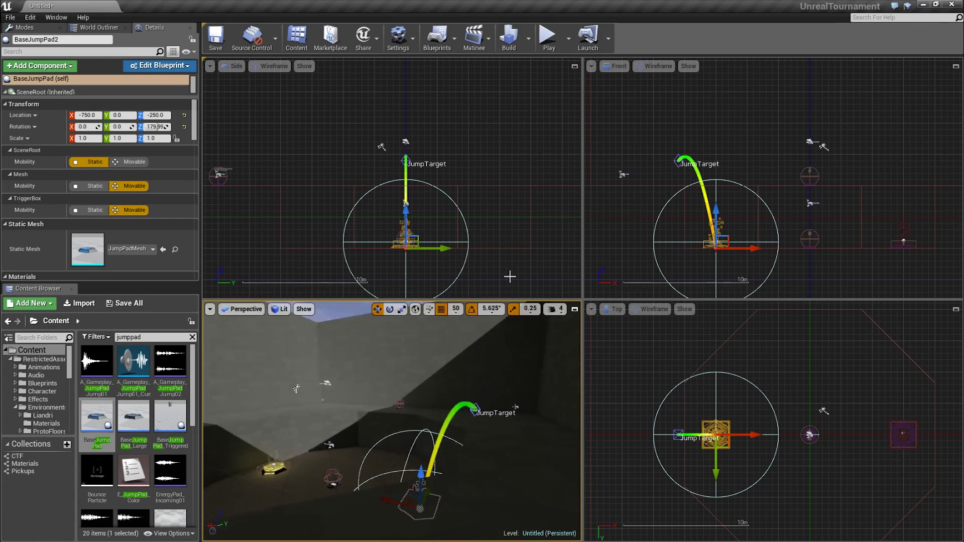
pyautogui.click(511, 233)
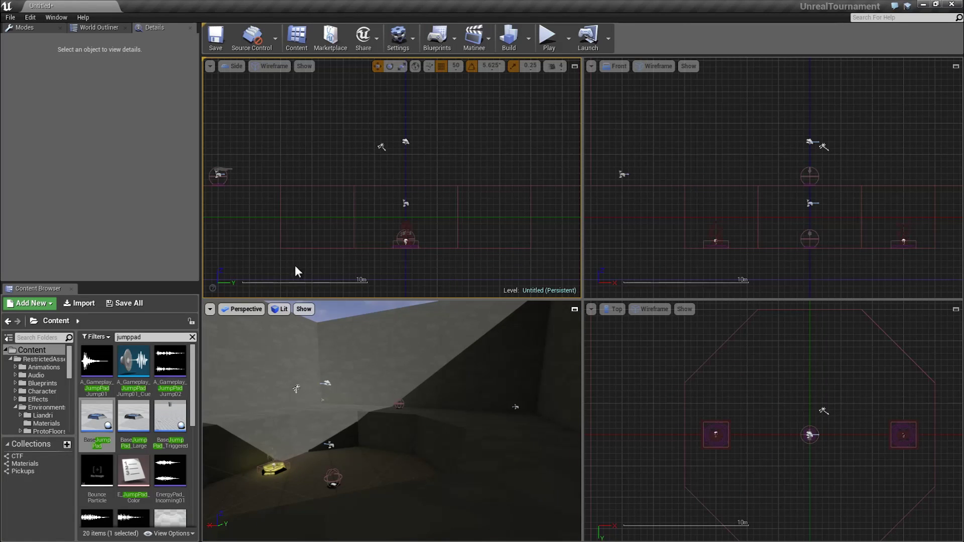
# Set the intensity of the Light Source to 10
pyautogui.click(297, 387)
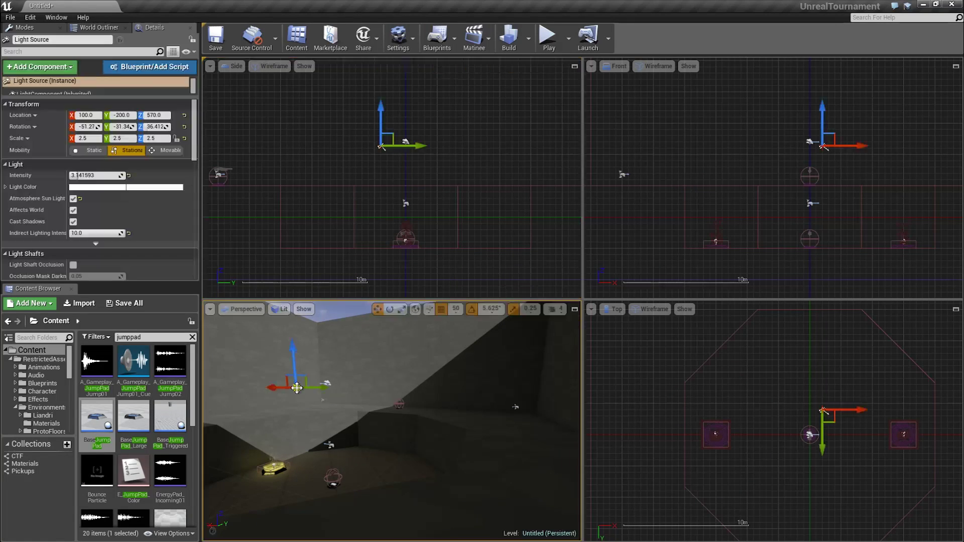
pyautogui.click(99, 174)
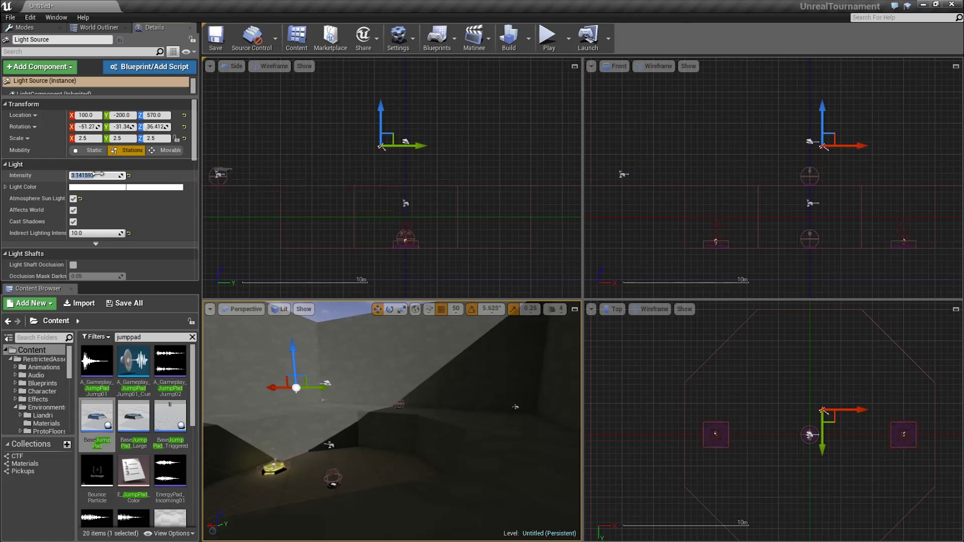
pyautogui.write('10')
pyautogui.press('Return')
pyautogui.press('f')
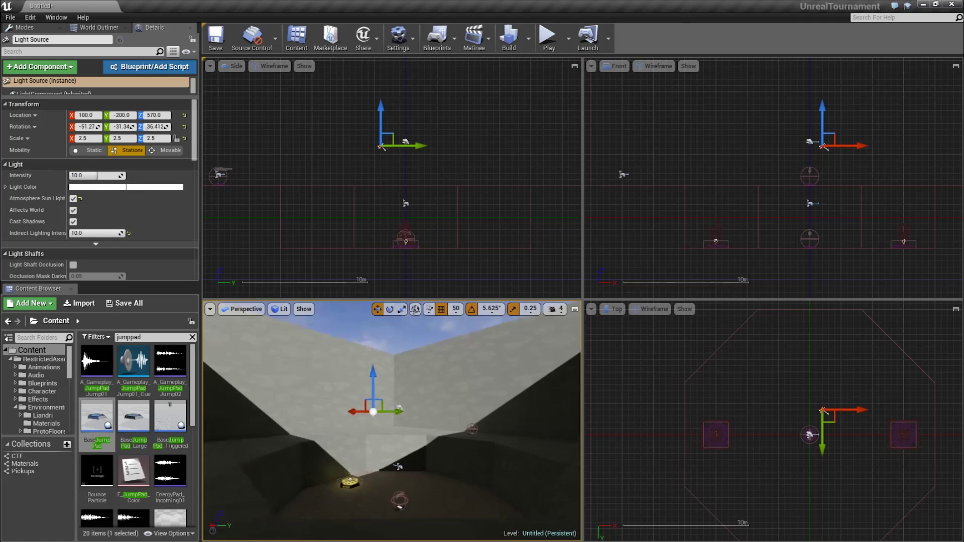
# Rebuild the level lighting with the brighter light source and dismiss the navigation notice
pyautogui.click(508, 44)
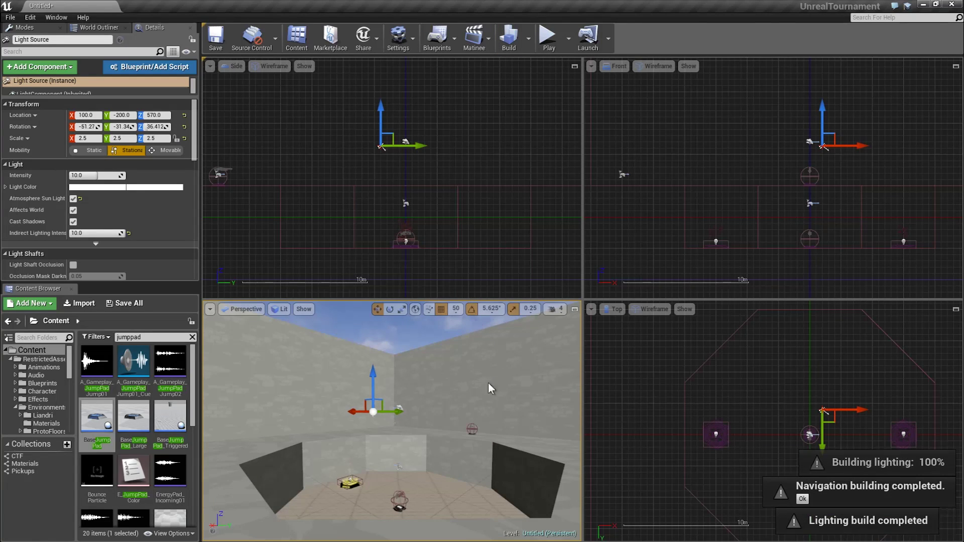
pyautogui.click(803, 498)
pyautogui.moveTo(511, 409); pyautogui.dragTo(452, 427, button='right')
pyautogui.moveTo(396, 417)
pyautogui.mouseDown(button='right')
pyautogui.moveTo(399, 427)
pyautogui.moveTo(397, 419)
pyautogui.mouseUp(button='right')
# Duplicate the room's outer additive box brush and move the copy to X -250, Y -250
pyautogui.click(461, 177)
pyautogui.click(738, 321)
pyautogui.scroll(-5, 749, 341)
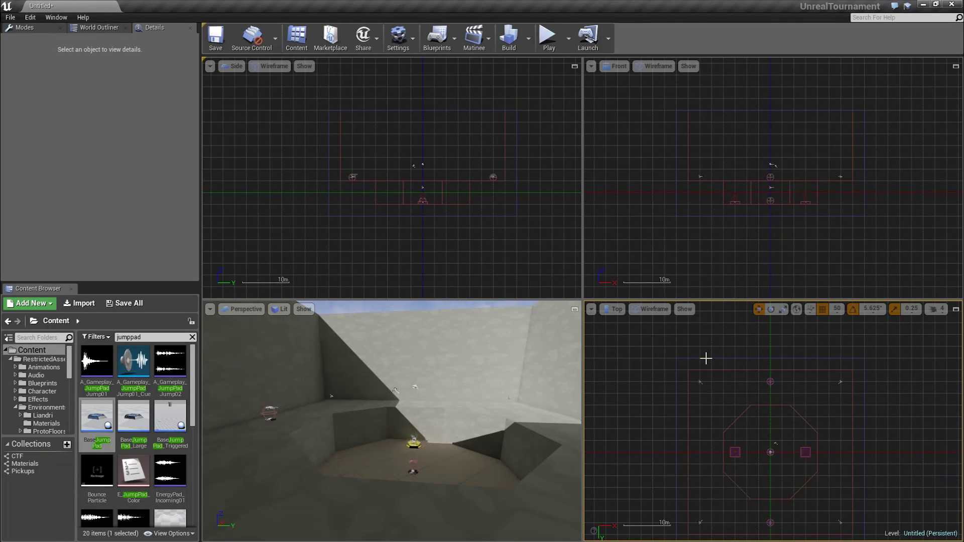
pyautogui.click(706, 358)
pyautogui.moveTo(723, 394); pyautogui.dragTo(728, 411, button='right')
pyautogui.hotkey('ctrl', 'w')
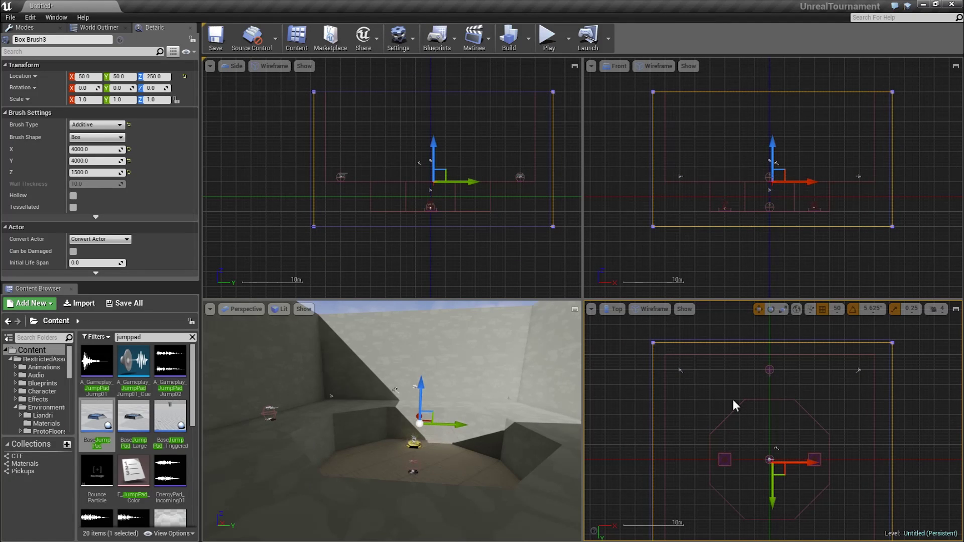
pyautogui.keyDown('ctrl'); pyautogui.moveTo(731, 396); pyautogui.dragTo(715, 379); pyautogui.keyUp('ctrl')
pyautogui.scroll(-2, 765, 400)
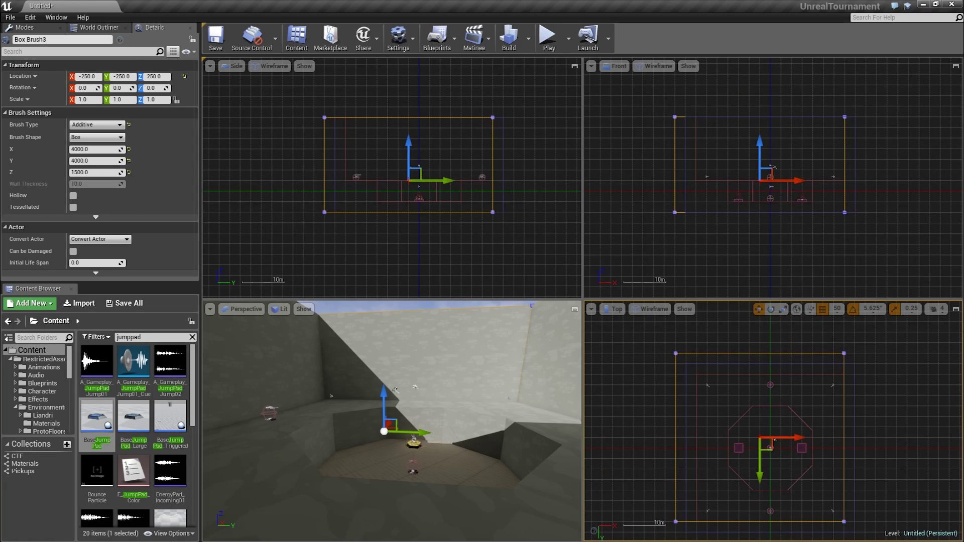
# In geometry editing, extend the copied box brush by moving its positive X and positive Y side vertices outward
pyautogui.click(25, 27)
pyautogui.click(123, 46)
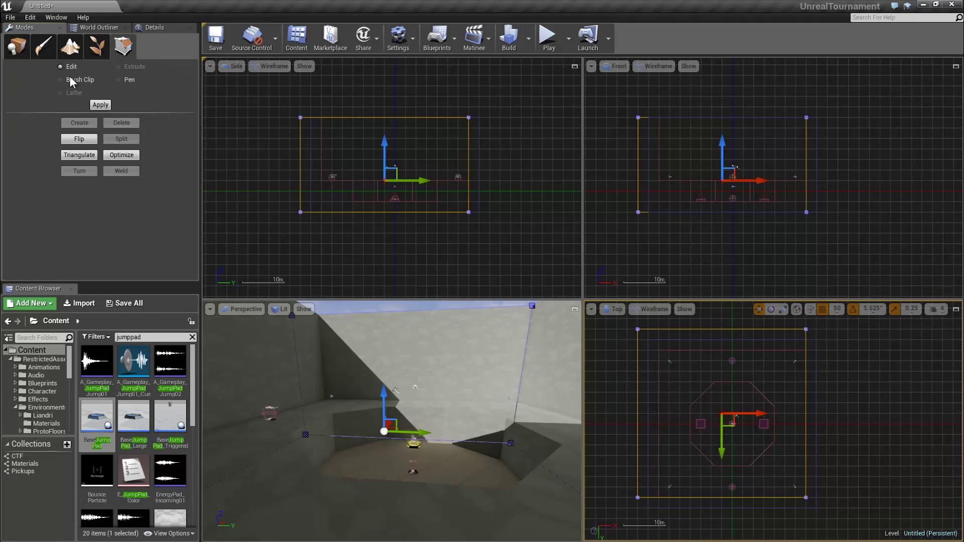
pyautogui.moveTo(768, 342); pyautogui.dragTo(730, 354, button='right')
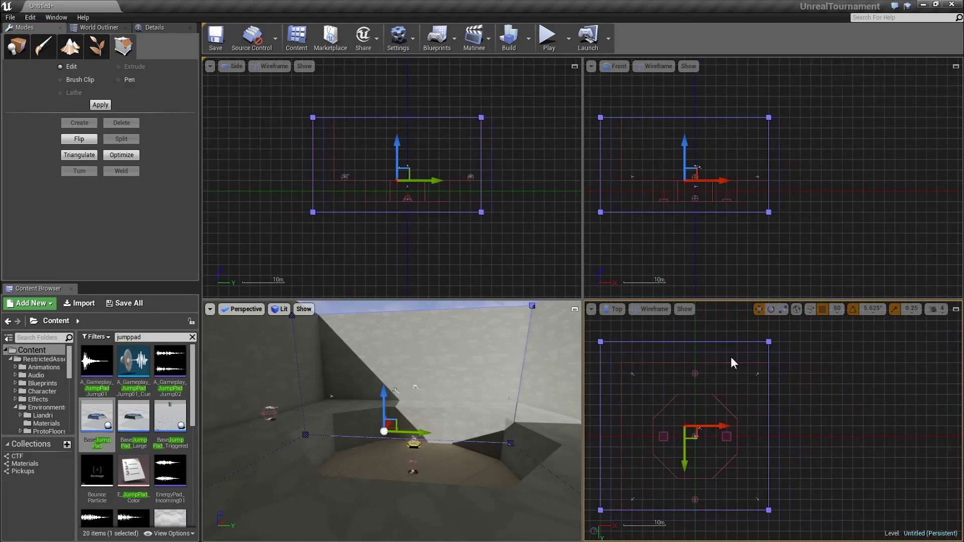
pyautogui.moveTo(801, 498); pyautogui.dragTo(808, 517)
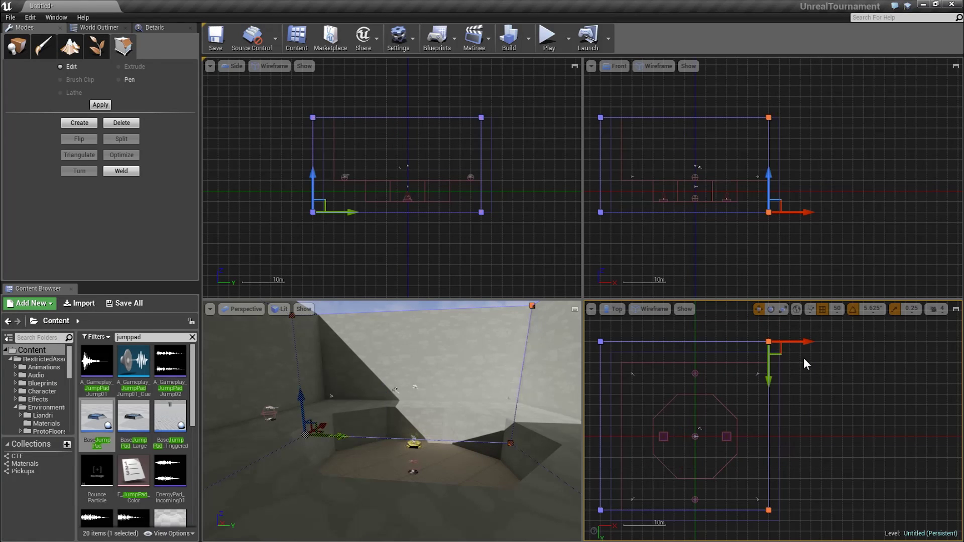
pyautogui.moveTo(800, 343); pyautogui.dragTo(821, 342)
pyautogui.moveTo(740, 419); pyautogui.dragTo(811, 366, button='right')
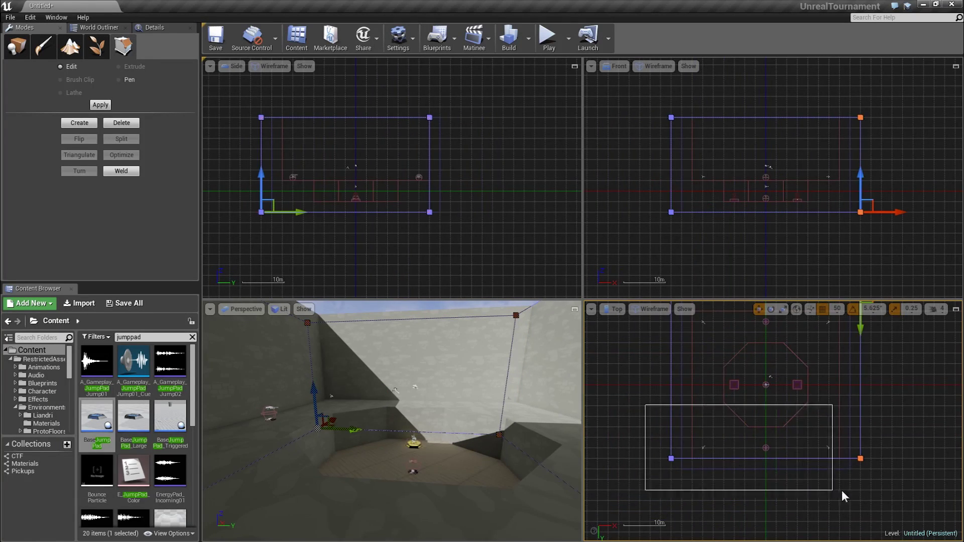
pyautogui.moveTo(849, 491)
pyautogui.mouseDown()
pyautogui.moveTo(827, 482)
pyautogui.moveTo(828, 491)
pyautogui.mouseUp()
pyautogui.scroll(2, 838, 472)
# Lower the top vertices of the copied box brush, and move its bottom vertices slightly down
pyautogui.moveTo(698, 145); pyautogui.dragTo(737, 189, button='right')
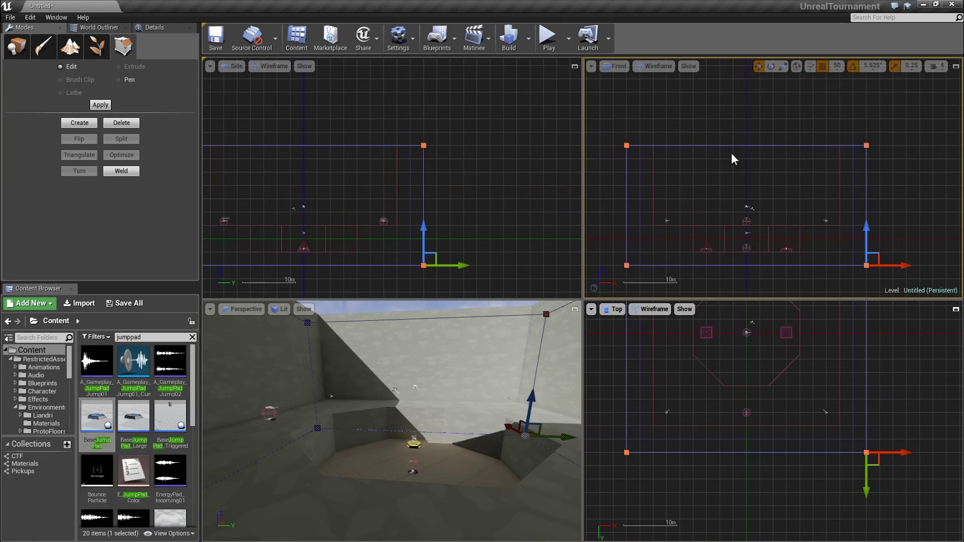
pyautogui.moveTo(885, 189); pyautogui.dragTo(881, 185)
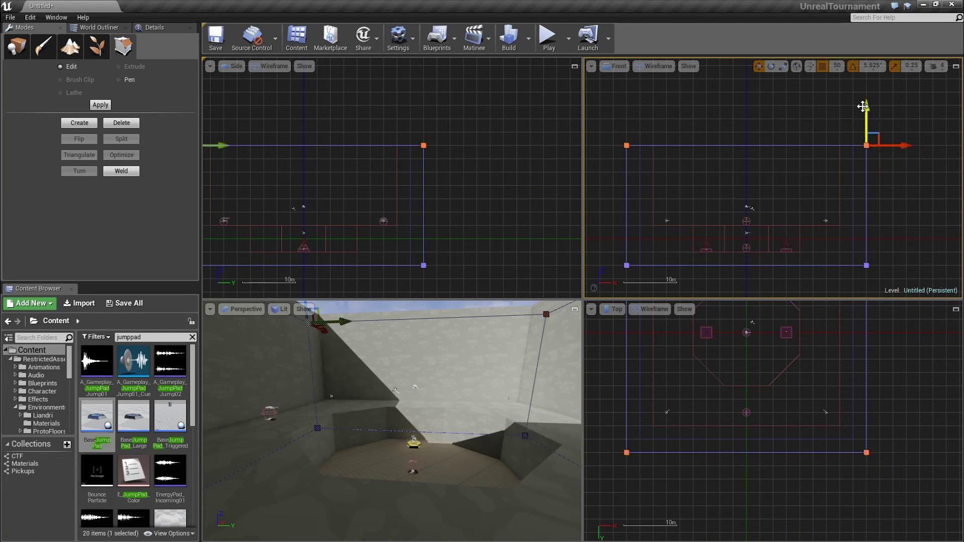
pyautogui.moveTo(862, 106); pyautogui.dragTo(858, 147)
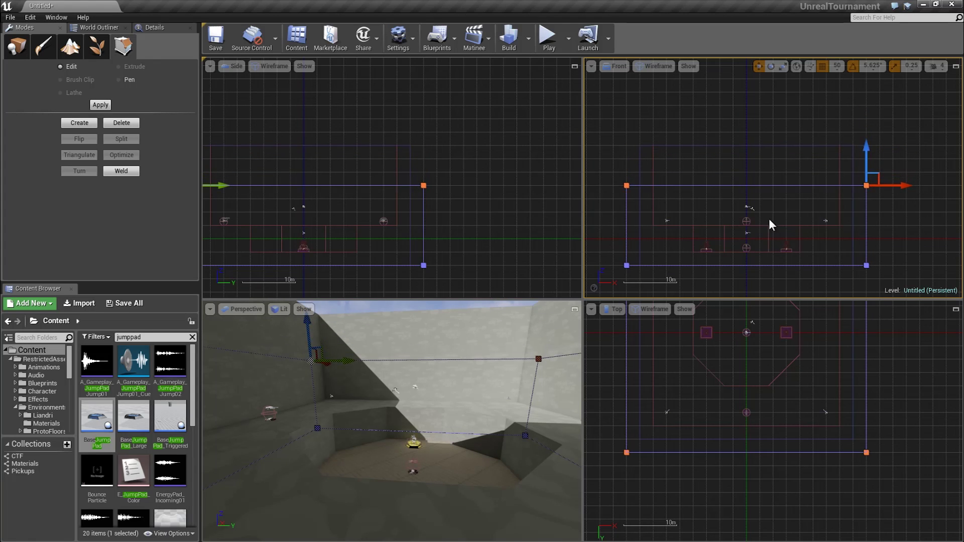
pyautogui.moveTo(645, 250); pyautogui.dragTo(651, 191, button='right')
pyautogui.moveTo(866, 254); pyautogui.dragTo(908, 231)
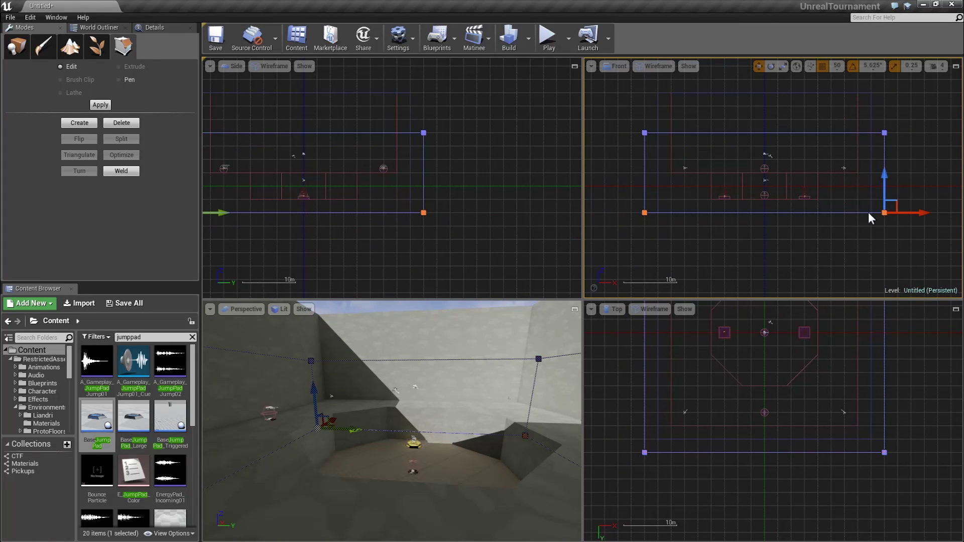
pyautogui.moveTo(880, 173); pyautogui.dragTo(884, 188)
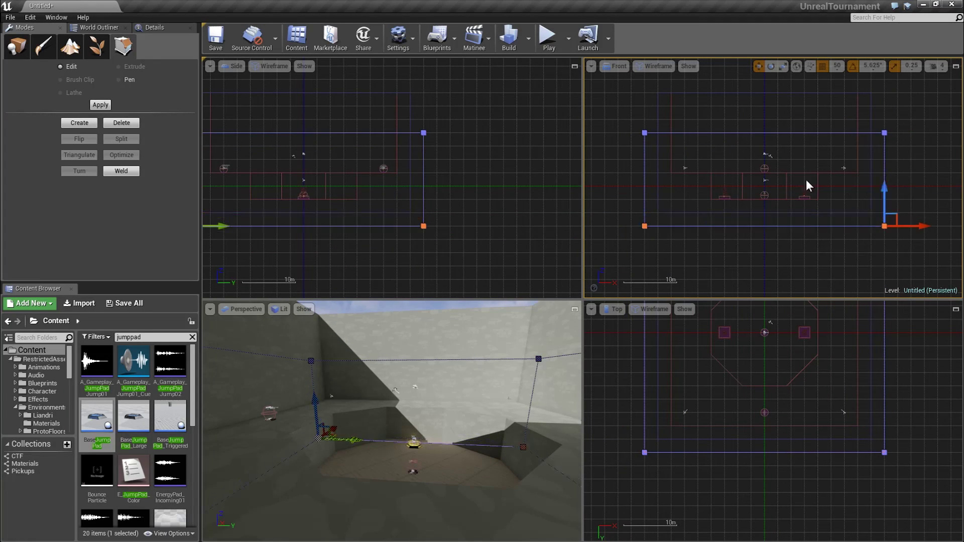
# Convert the enlarged box brush surrounding the room into a NavMeshBoundsVolume, and deselect it
pyautogui.click(151, 28)
pyautogui.click(106, 239)
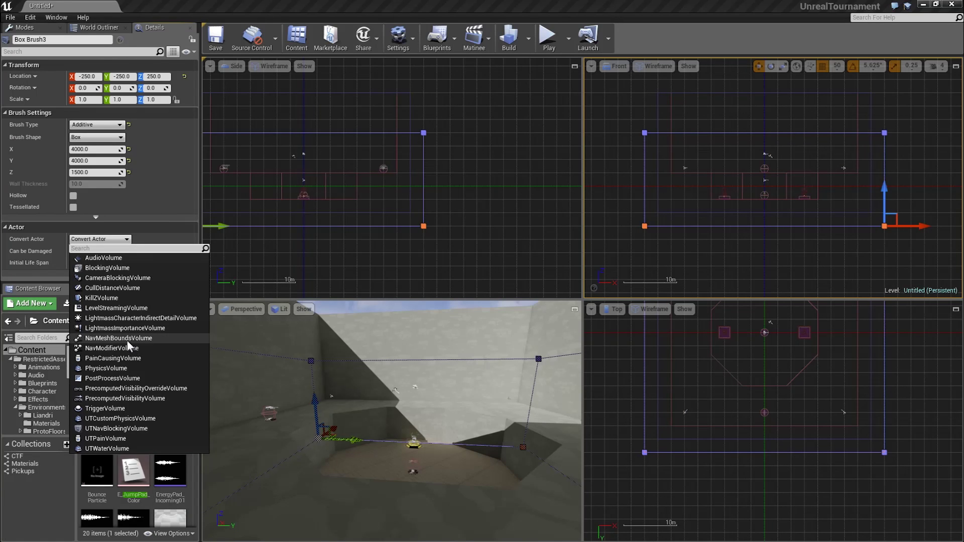
pyautogui.click(113, 368)
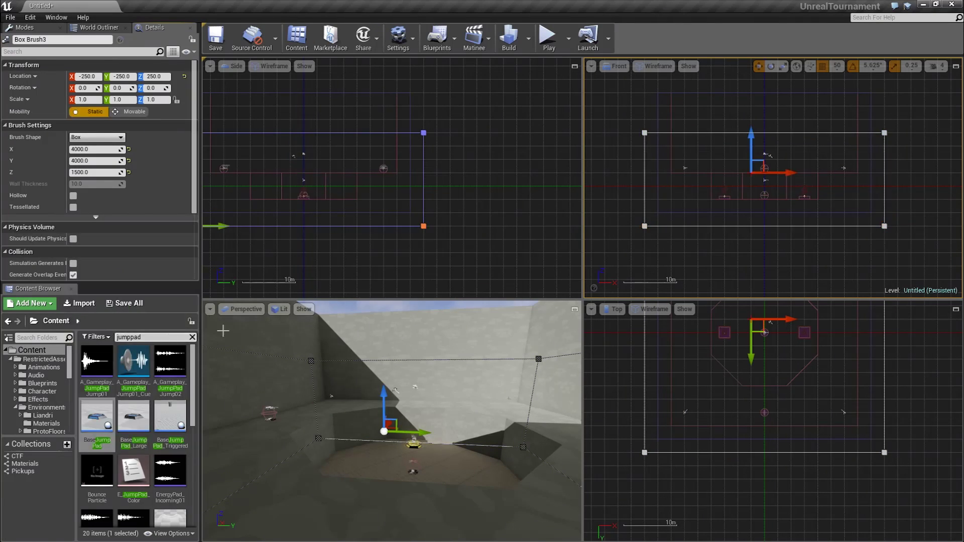
pyautogui.click(484, 244)
# Build the whole level with the new navigation volume, and dismiss the navigation notice
pyautogui.moveTo(351, 219)
pyautogui.mouseDown(button='right')
pyautogui.moveTo(470, 248)
pyautogui.moveTo(457, 248)
pyautogui.mouseUp(button='right')
pyautogui.moveTo(643, 377); pyautogui.dragTo(653, 394, button='right')
pyautogui.moveTo(456, 395); pyautogui.dragTo(456, 389, button='right')
pyautogui.click(509, 40)
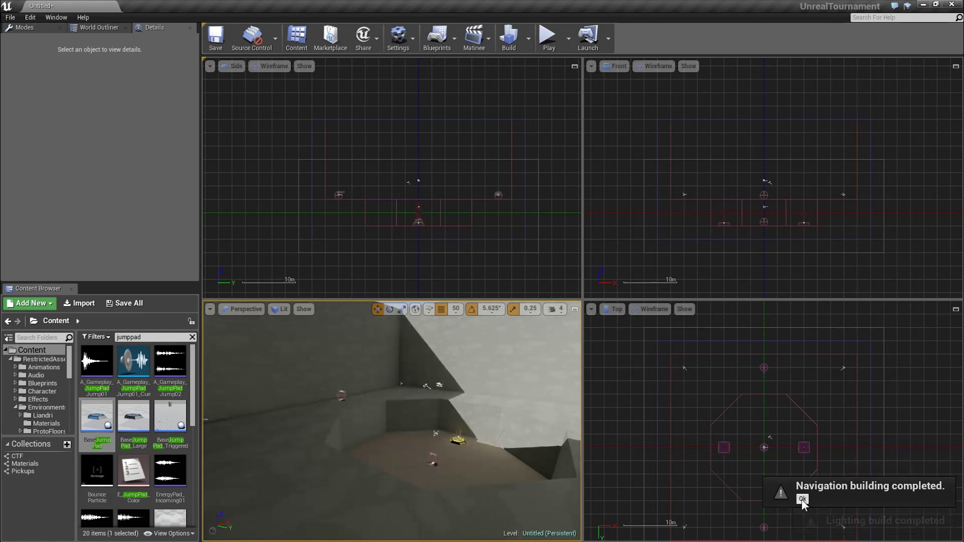
pyautogui.click(802, 499)
# Show the Navigation overlay in the perspective view and examine its coverage of the floor, pit and jump pads
pyautogui.moveTo(494, 401); pyautogui.dragTo(516, 393, button='right')
pyautogui.click(305, 308)
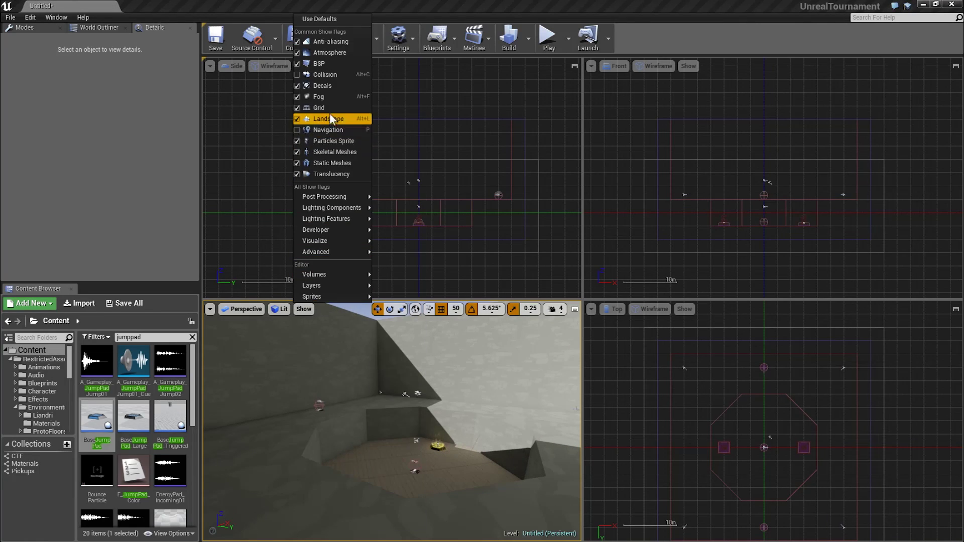
pyautogui.click(298, 129)
pyautogui.moveTo(389, 399); pyautogui.dragTo(356, 425, button='right')
pyautogui.press('d')
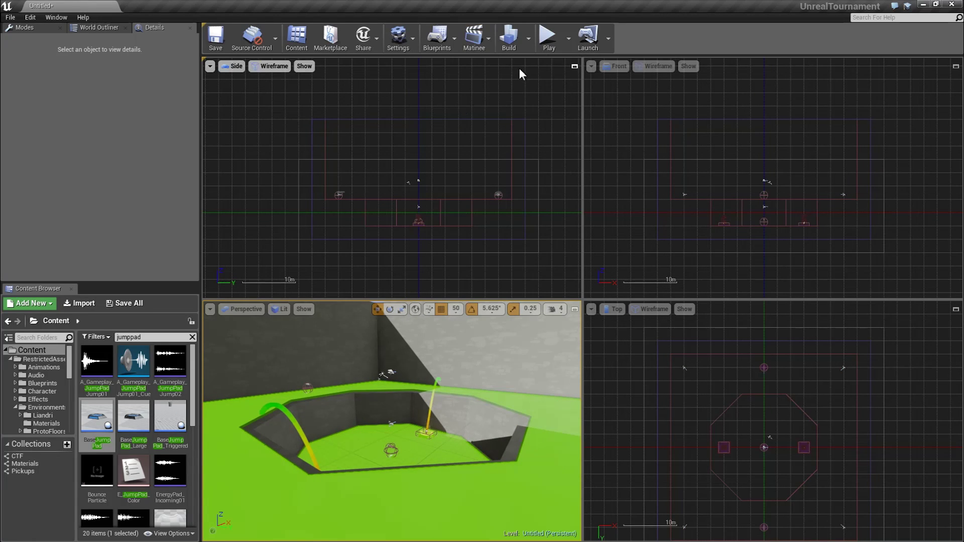
# Rebuild only the navigation paths, dismiss the notice, and hide the navigation overlay
pyautogui.click(529, 43)
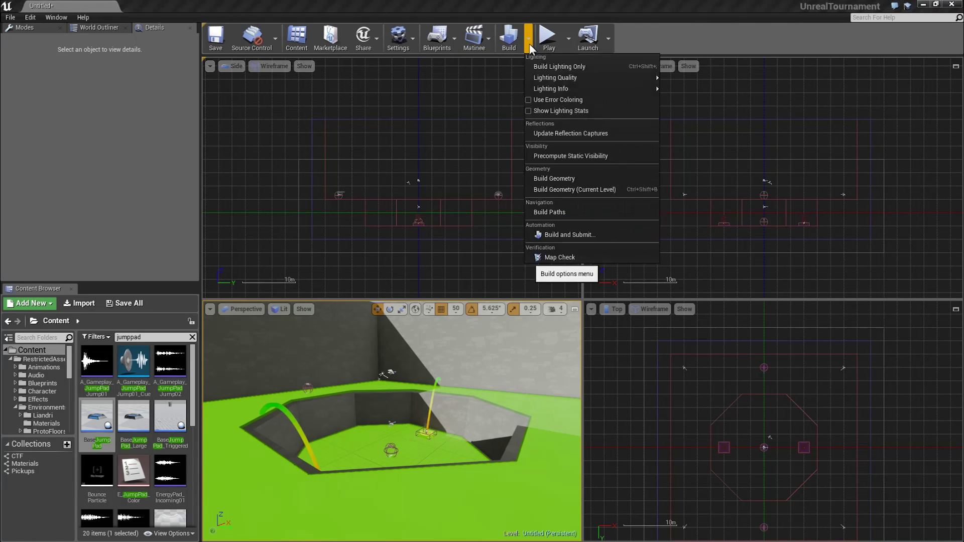
pyautogui.click(575, 212)
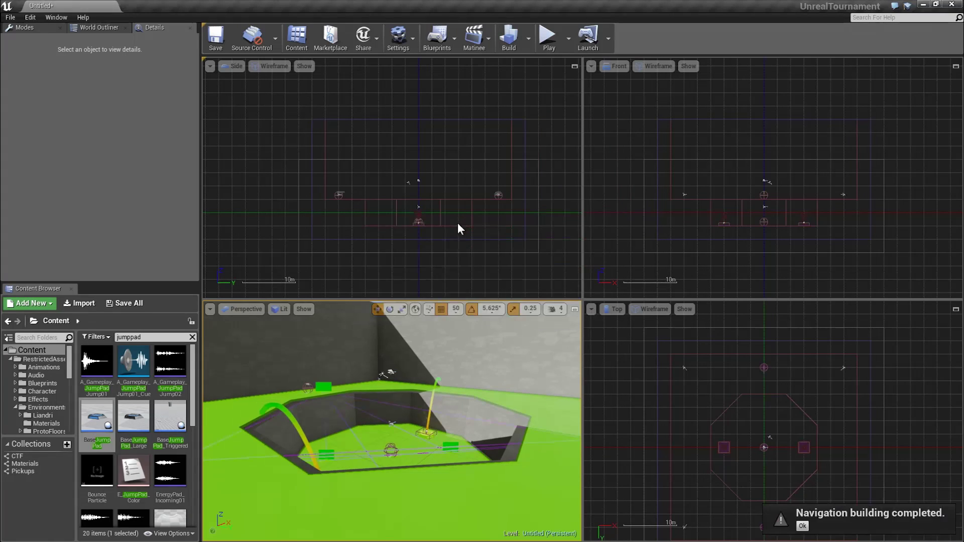
pyautogui.click(798, 525)
pyautogui.moveTo(483, 415); pyautogui.dragTo(422, 391, button='right')
pyautogui.press('p')
pyautogui.moveTo(442, 437)
pyautogui.mouseDown(button='right')
pyautogui.moveTo(467, 435)
pyautogui.moveTo(443, 435)
pyautogui.mouseUp(button='right')
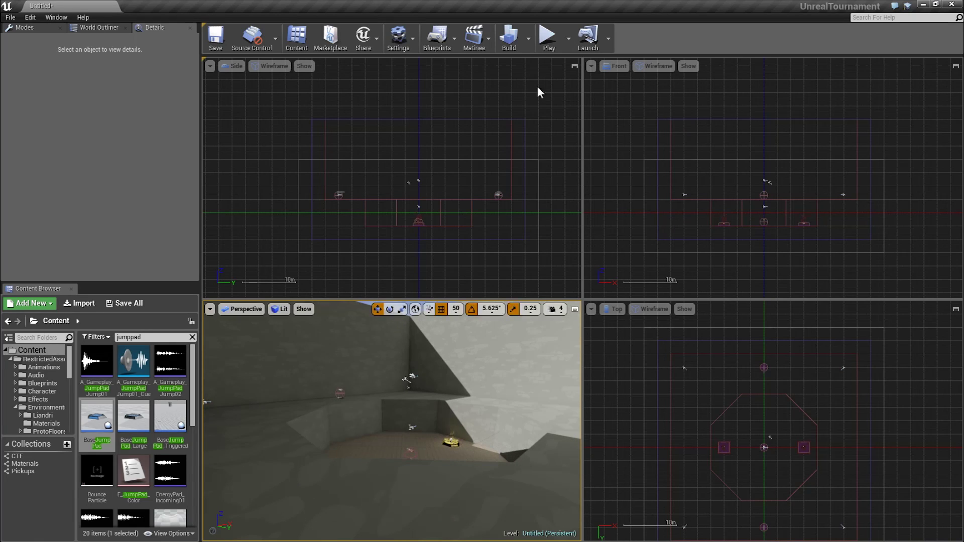
# Play-test the level by walking the room, picking up and firing weapons and using the jump pads, and stop the session
pyautogui.click(548, 42)
pyautogui.press('w')
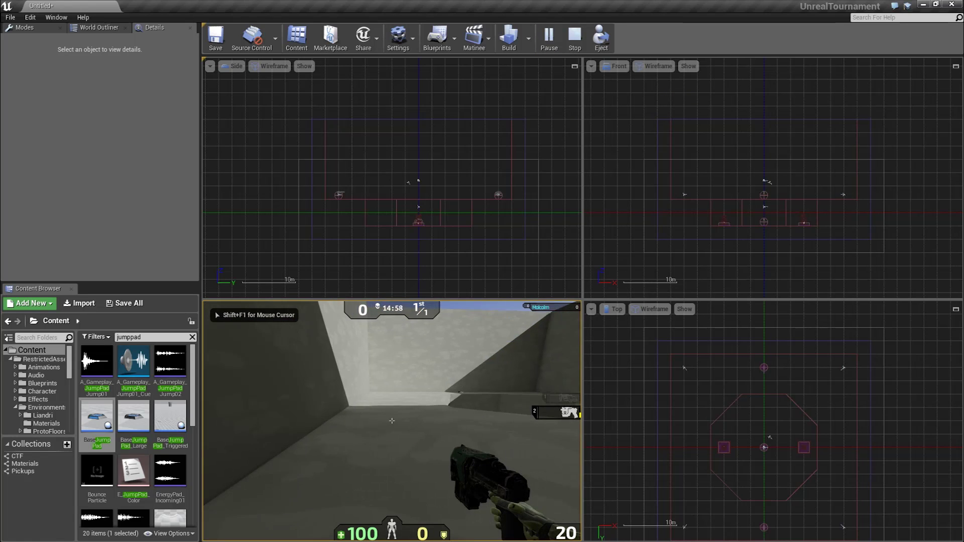
pyautogui.press('w')
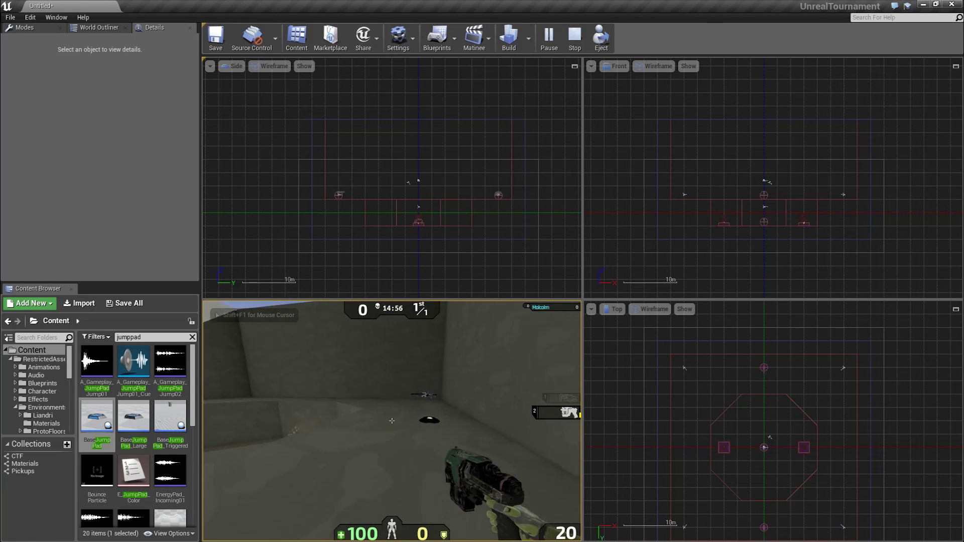
pyautogui.press('w')
pyautogui.click(392, 421)
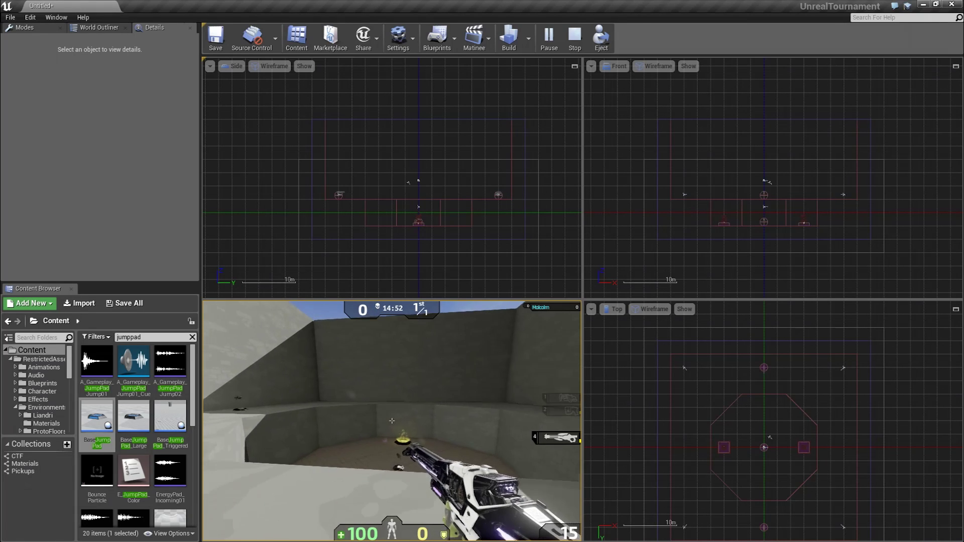
pyautogui.press('w')
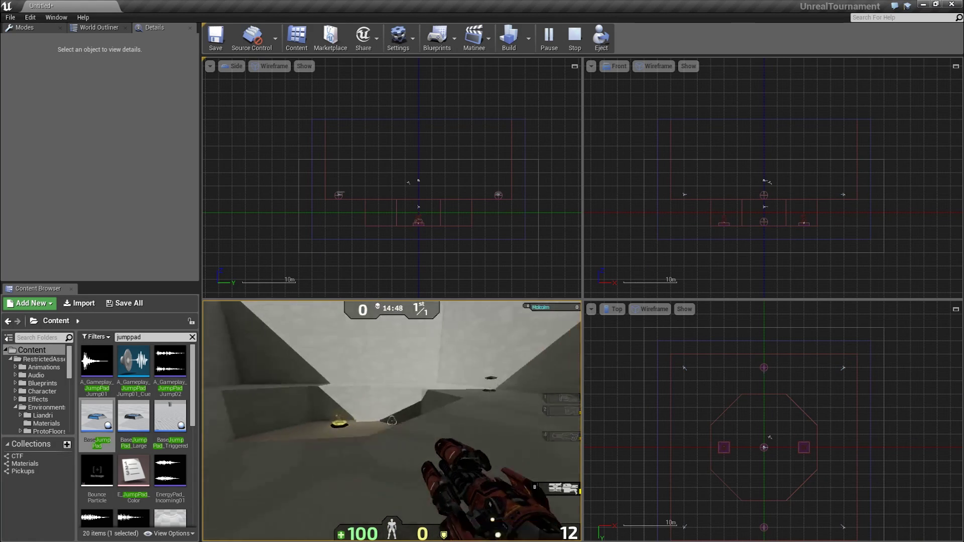
pyautogui.click(391, 421)
pyautogui.click(391, 420)
pyautogui.press('w')
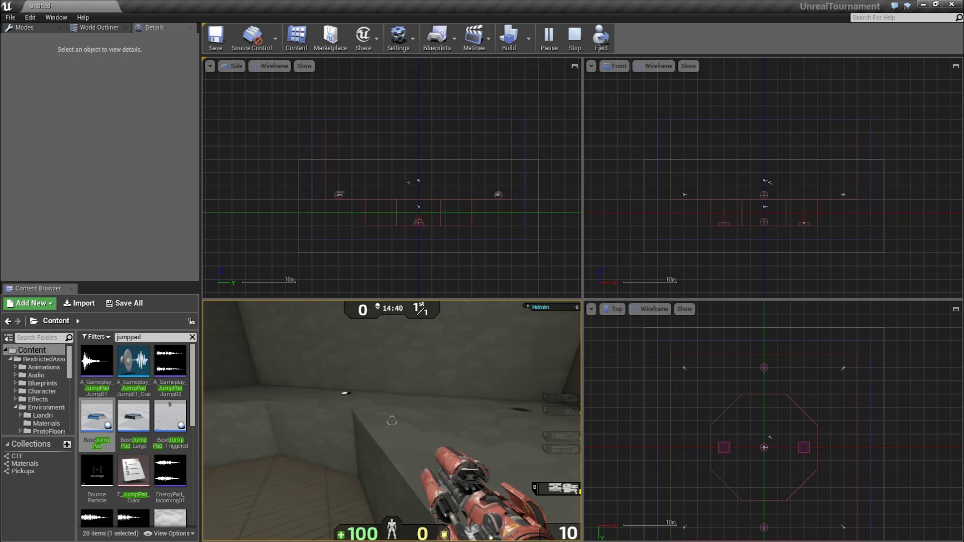
pyautogui.click(391, 421)
pyautogui.press('d')
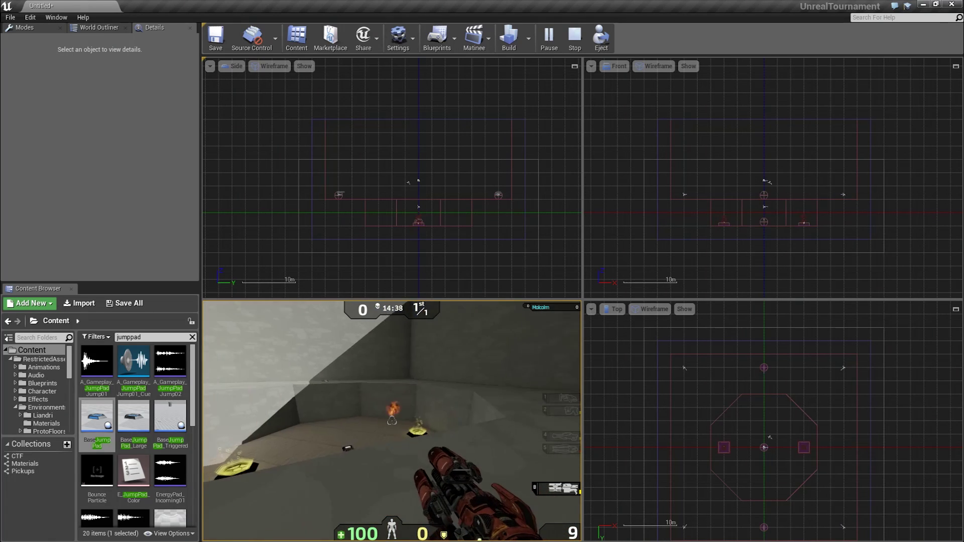
pyautogui.press('w')
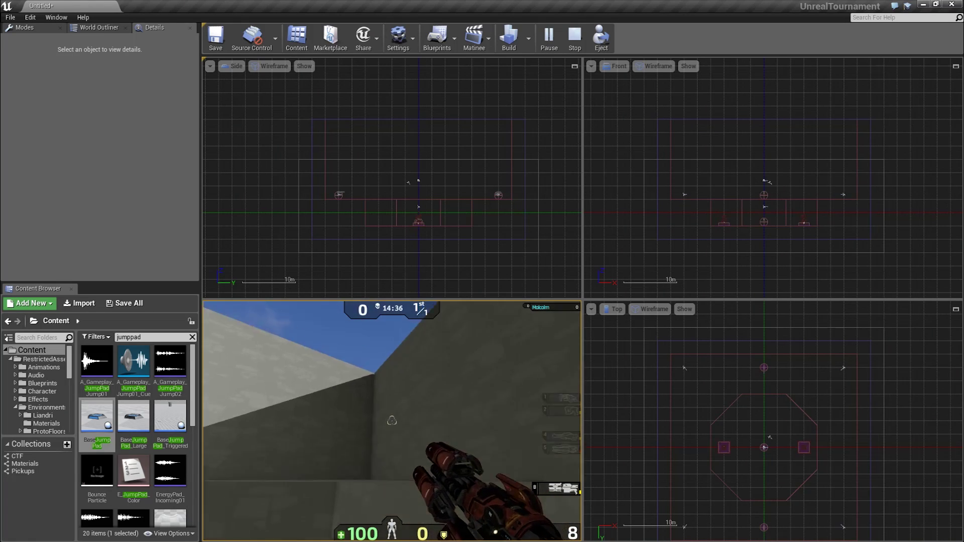
pyautogui.press('w')
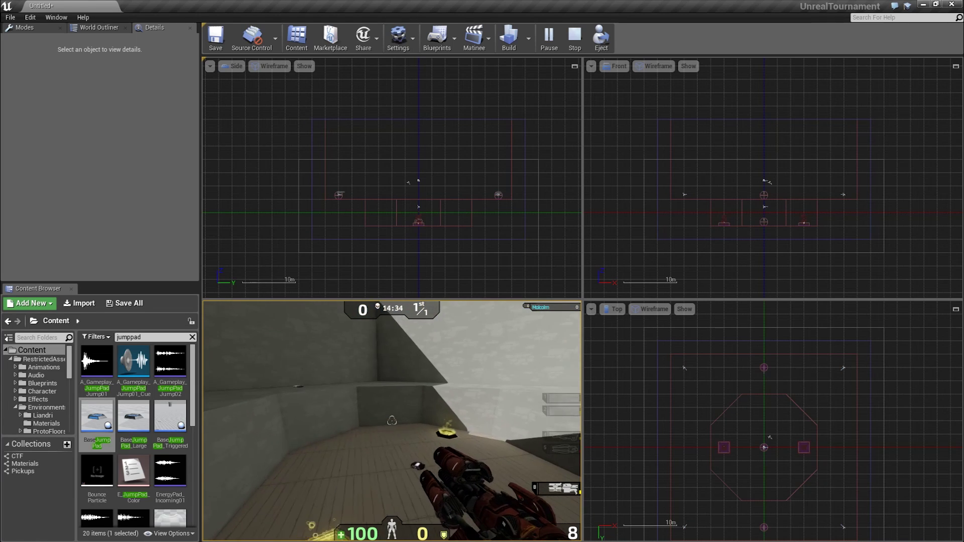
pyautogui.press('w')
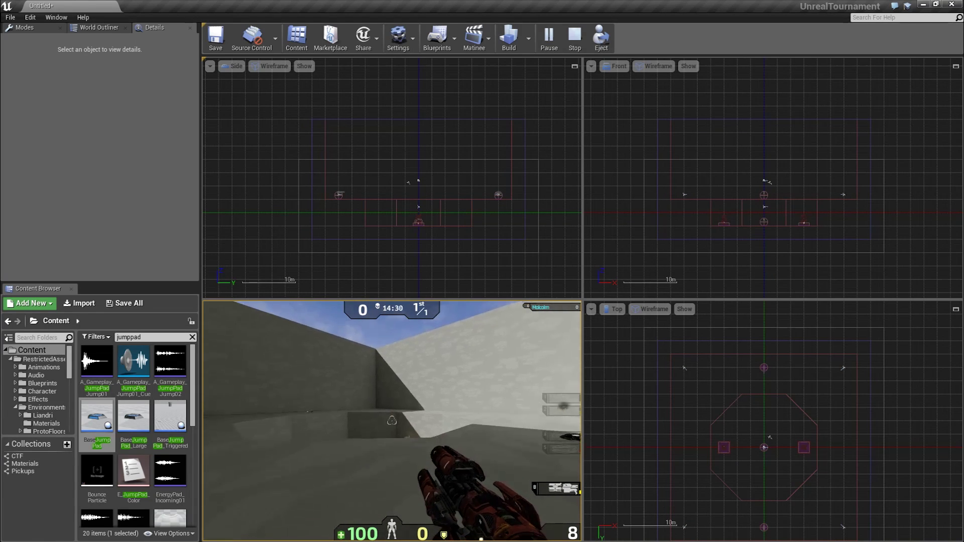
pyautogui.press('Escape')
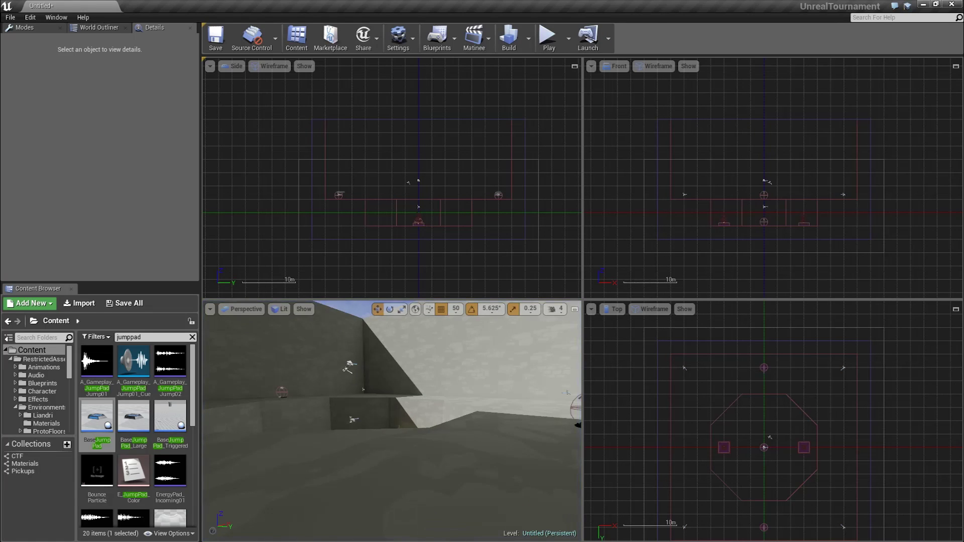
# Duplicate the room's outer additive box brush and move the copy along X to 750
pyautogui.moveTo(391, 421); pyautogui.dragTo(379, 454, button='right')
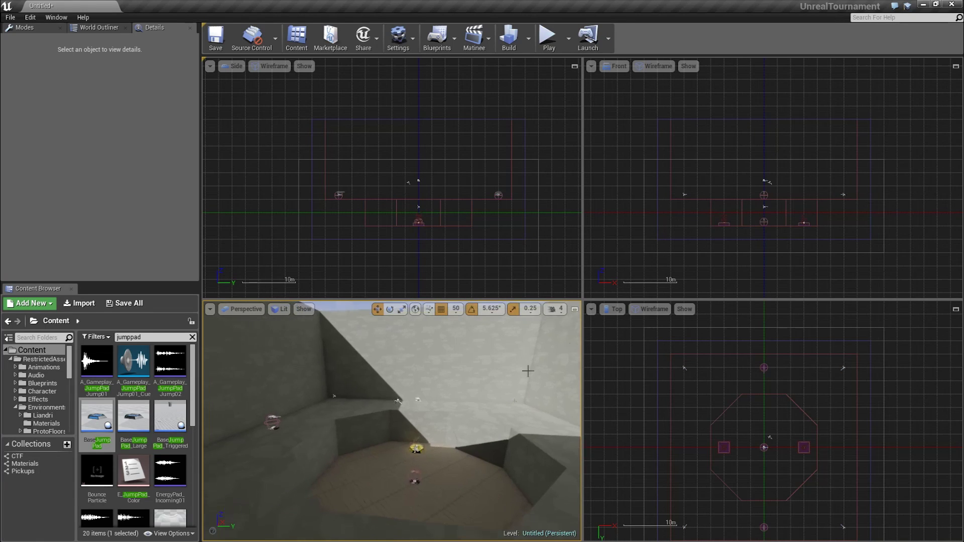
pyautogui.click(656, 134)
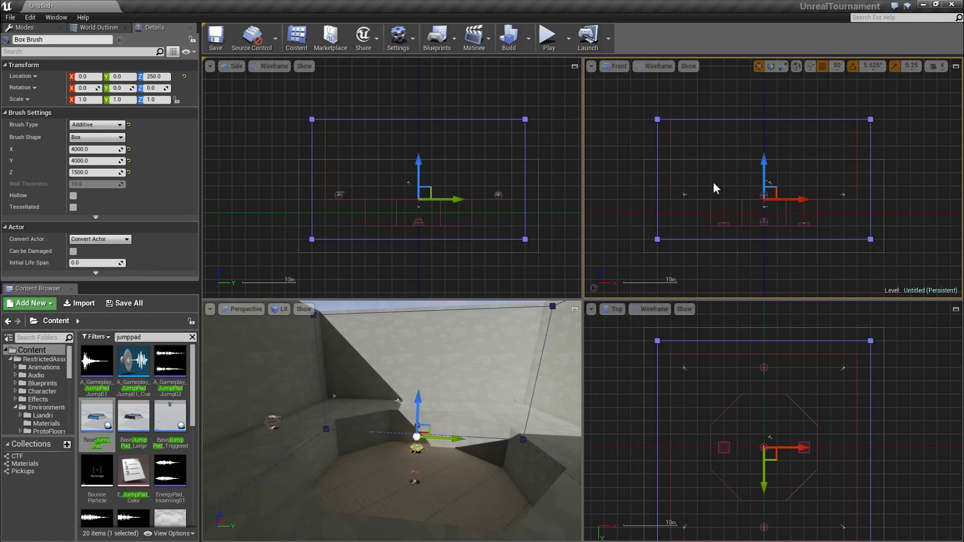
pyautogui.scroll(2, 720, 188)
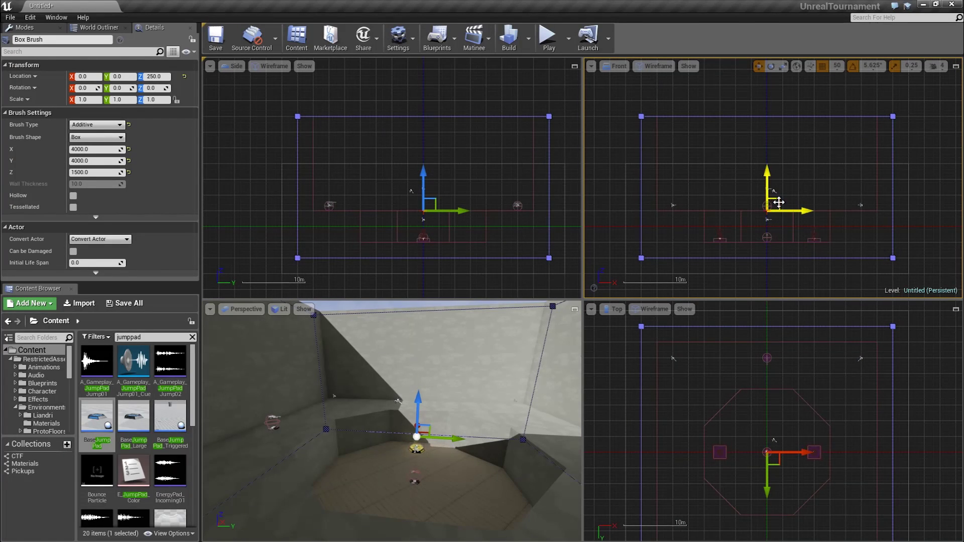
pyautogui.keyDown('alt'); pyautogui.moveTo(793, 214); pyautogui.dragTo(840, 214); pyautogui.keyUp('alt')
# Raise the bottom vertices of the copied box brush to the level of the room's floor
pyautogui.moveTo(702, 115)
pyautogui.mouseDown()
pyautogui.moveTo(961, 162)
pyautogui.moveTo(958, 170)
pyautogui.mouseUp()
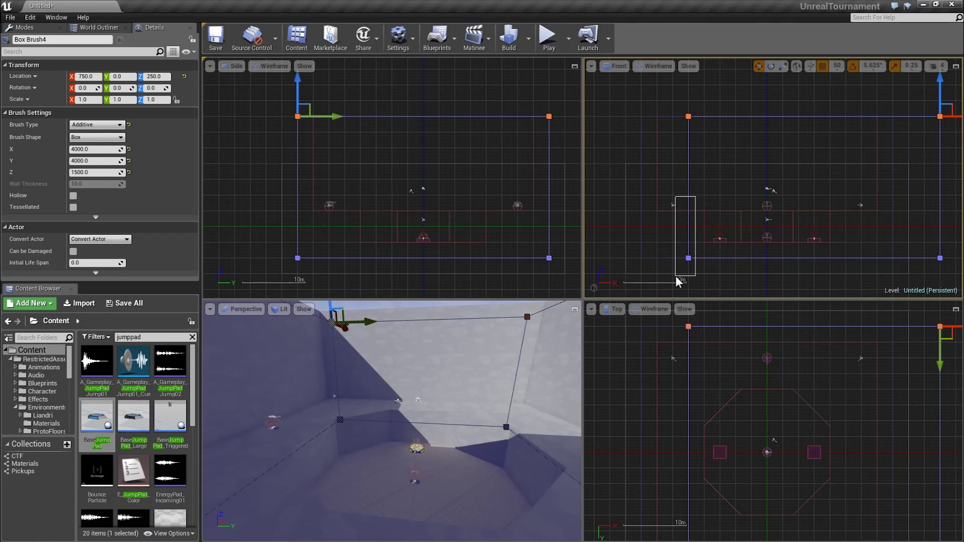
pyautogui.moveTo(649, 232)
pyautogui.mouseDown()
pyautogui.moveTo(855, 298)
pyautogui.moveTo(961, 301)
pyautogui.mouseUp()
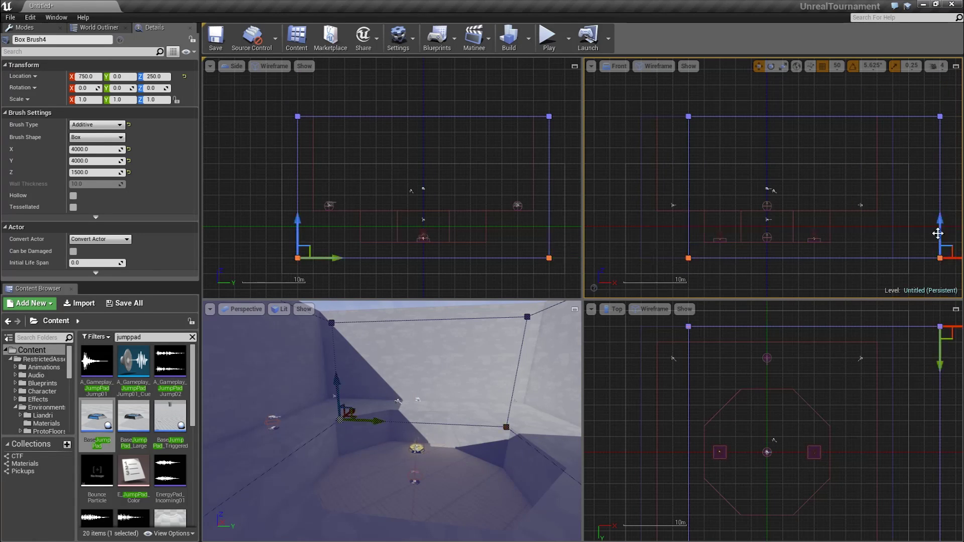
pyautogui.moveTo(938, 233)
pyautogui.mouseDown()
pyautogui.moveTo(940, 176)
pyautogui.moveTo(962, 245)
pyautogui.moveTo(821, 217)
pyautogui.moveTo(721, 217)
pyautogui.mouseUp()
# Pull the copied brush's side vertices inward to form a narrow rectangular pillar centred at the pit's negative Y edge
pyautogui.moveTo(733, 354)
pyautogui.mouseDown(button='right')
pyautogui.moveTo(737, 377)
pyautogui.moveTo(716, 370)
pyautogui.mouseUp(button='right')
pyautogui.moveTo(702, 373); pyautogui.dragTo(702, 420)
pyautogui.moveTo(734, 424); pyautogui.dragTo(728, 365, button='right')
pyautogui.moveTo(742, 533); pyautogui.dragTo(740, 525)
pyautogui.moveTo(730, 477); pyautogui.dragTo(729, 491, button='right')
pyautogui.moveTo(702, 532); pyautogui.dragTo(703, 344)
pyautogui.moveTo(673, 348); pyautogui.dragTo(679, 395, button='right')
pyautogui.moveTo(672, 348)
pyautogui.mouseDown()
pyautogui.moveTo(732, 390)
pyautogui.moveTo(806, 358)
pyautogui.moveTo(806, 402)
pyautogui.mouseUp()
pyautogui.moveTo(798, 358); pyautogui.dragTo(816, 358)
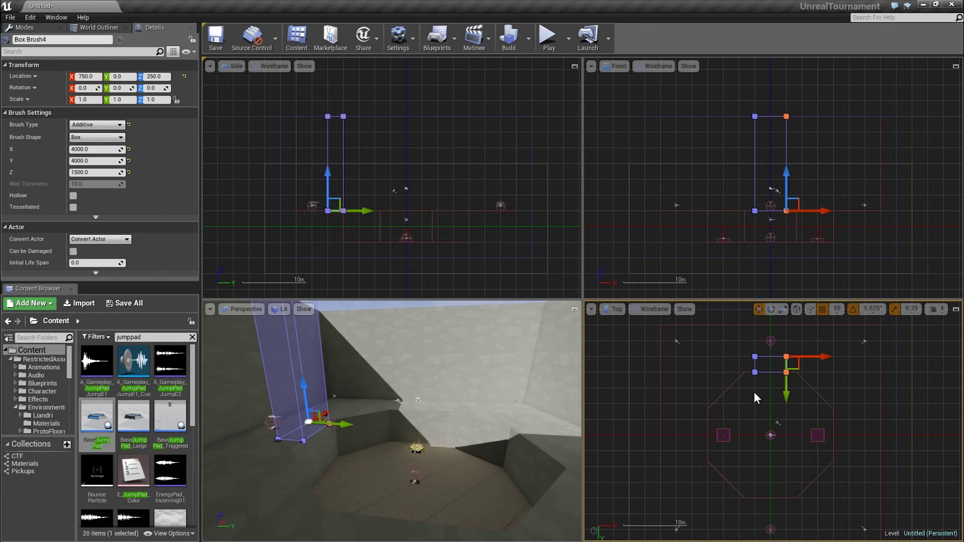
pyautogui.press('Delete')
pyautogui.hotkey('ctrl', 'z')
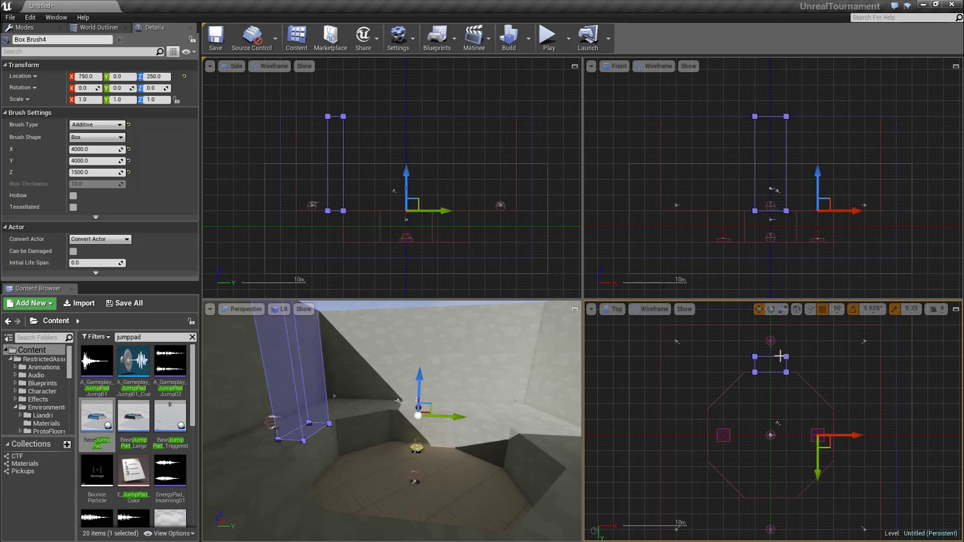
# Return to placement mode and duplicate the pillar, moving the copy along Y to the opposite edge of the pit
pyautogui.click(23, 27)
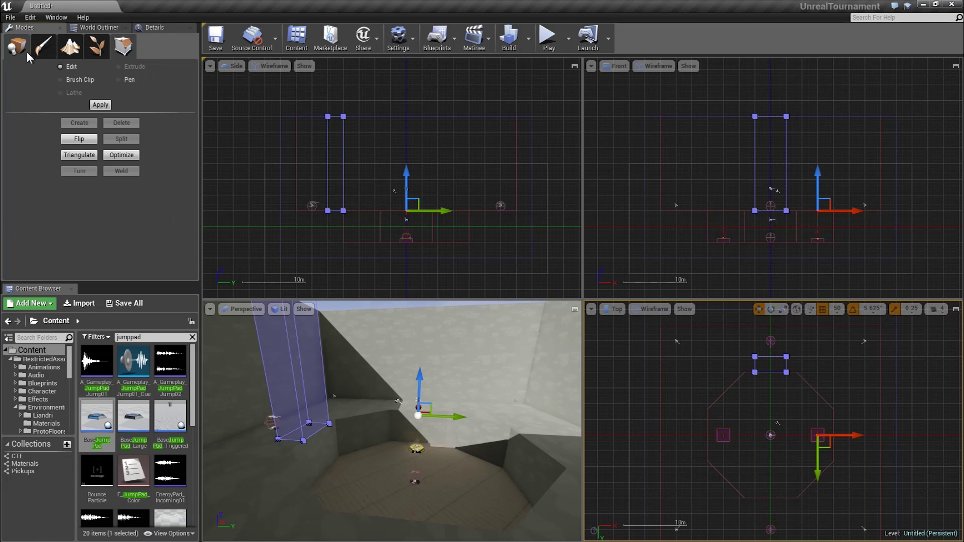
pyautogui.click(18, 52)
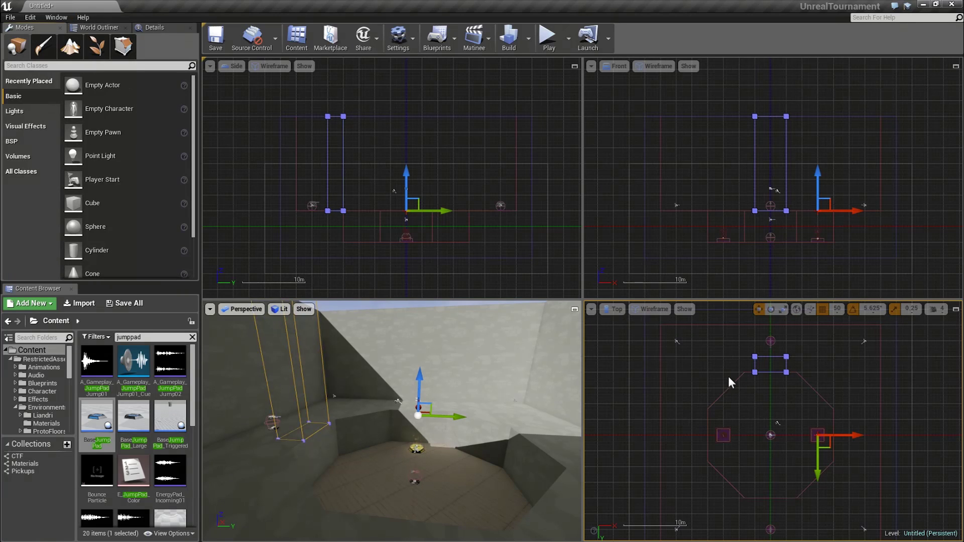
pyautogui.moveTo(813, 448); pyautogui.dragTo(770, 423, button='right')
pyautogui.moveTo(778, 431); pyautogui.dragTo(778, 540)
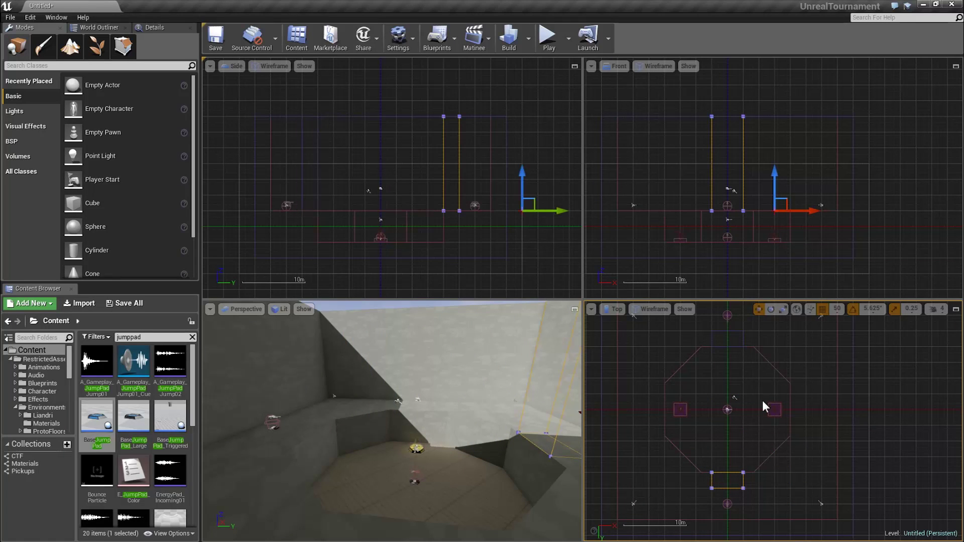
pyautogui.moveTo(553, 391)
pyautogui.mouseDown(button='right')
pyautogui.moveTo(572, 357)
pyautogui.moveTo(555, 374)
pyautogui.moveTo(572, 376)
pyautogui.moveTo(554, 348)
pyautogui.moveTo(514, 352)
pyautogui.moveTo(532, 349)
pyautogui.moveTo(502, 366)
pyautogui.moveTo(536, 379)
pyautogui.mouseUp(button='right')
pyautogui.click(715, 379)
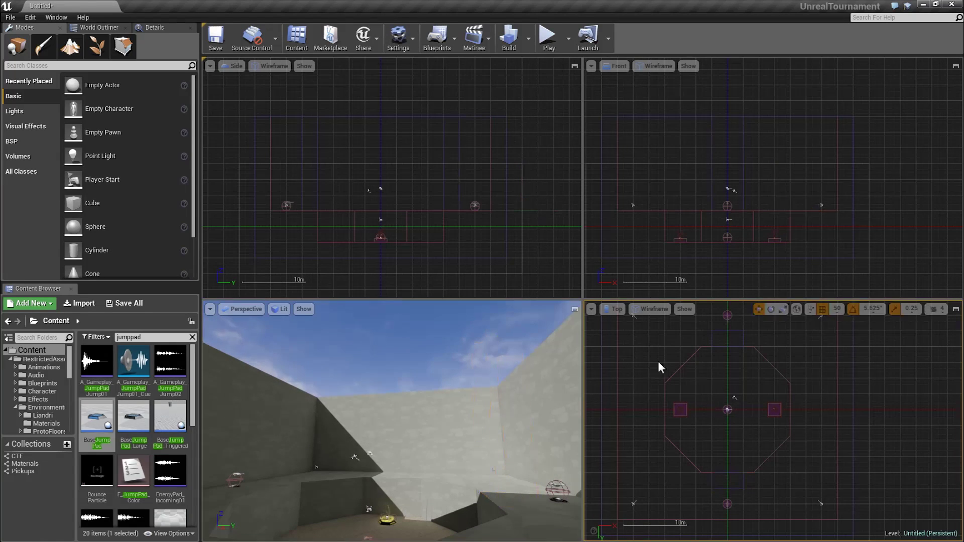
# Build the whole level with the two pillars, and dismiss the navigation notice
pyautogui.click(509, 40)
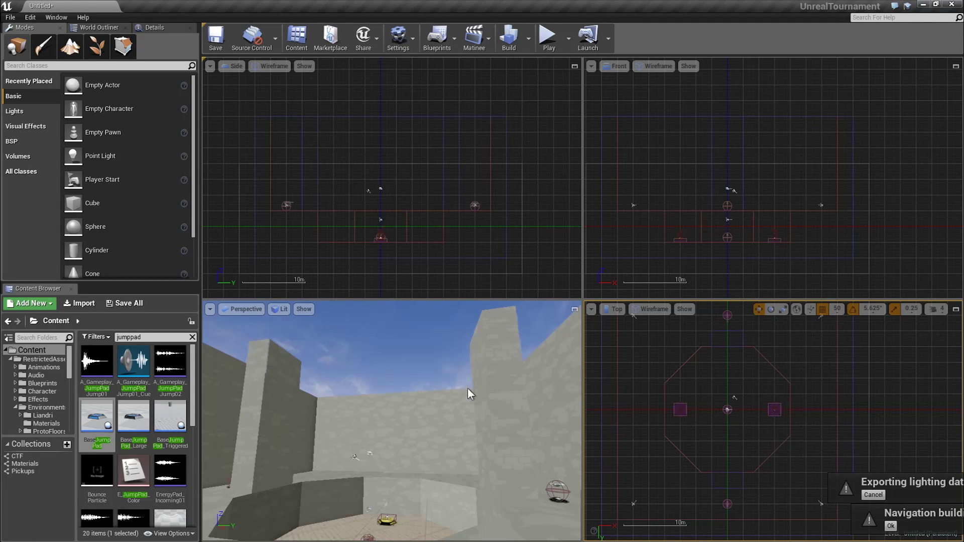
pyautogui.moveTo(467, 381); pyautogui.dragTo(468, 419, button='right')
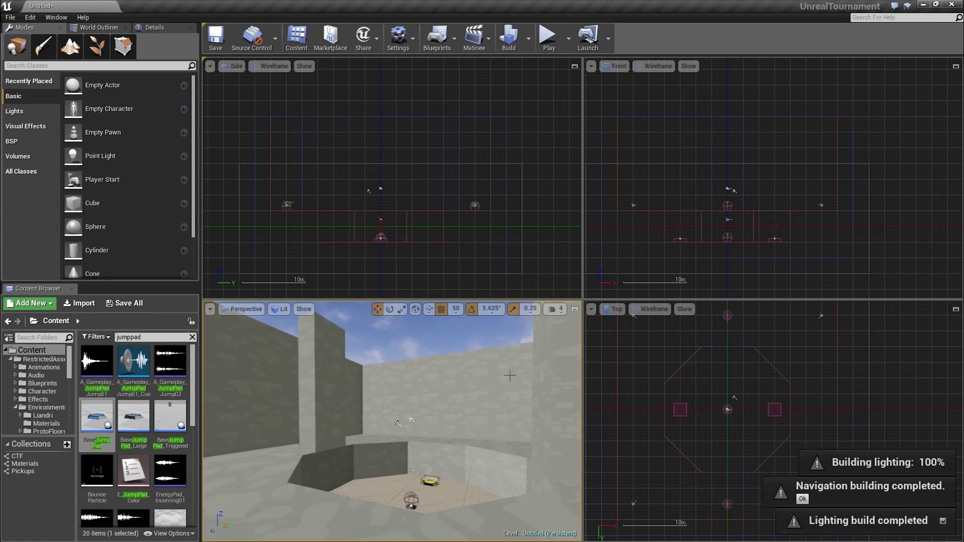
pyautogui.click(805, 499)
# Briefly check the navigation overlay, rebuild only the navigation paths around the pillars, and dismiss the notice
pyautogui.moveTo(502, 435); pyautogui.dragTo(500, 424, button='right')
pyautogui.press('p')
pyautogui.press('p')
pyautogui.click(527, 50)
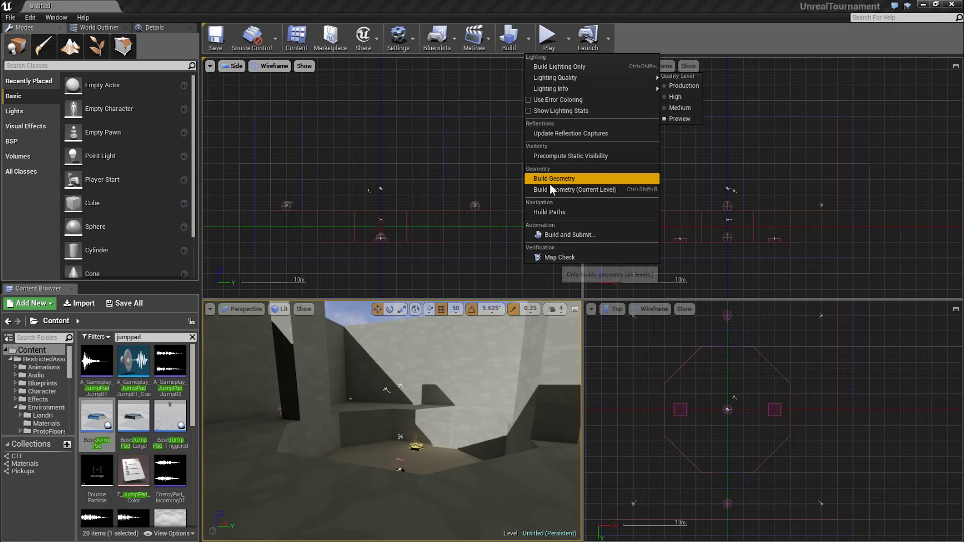
pyautogui.click(552, 210)
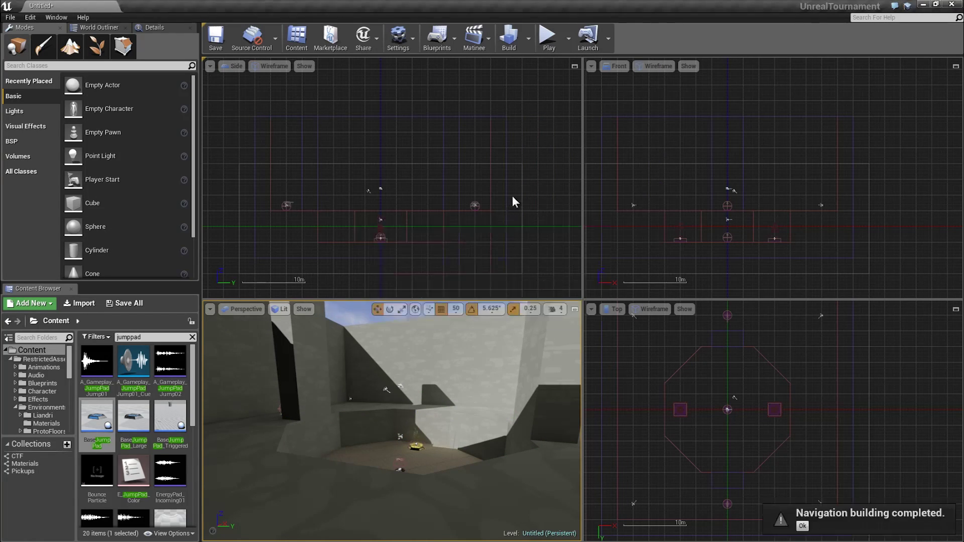
pyautogui.click(802, 527)
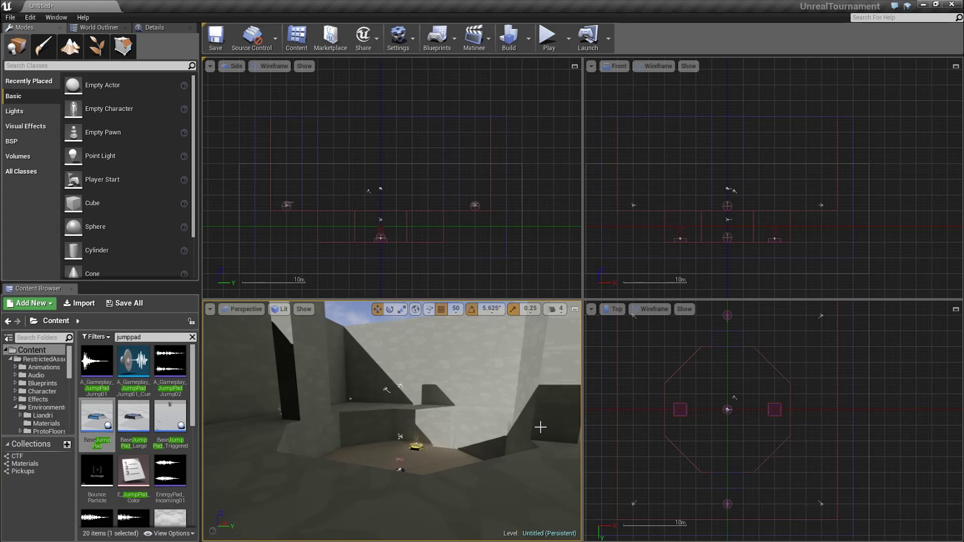
# Toggle the navigation overlay on and off to check the rebuilt paths, and start a play session of the level
pyautogui.moveTo(540, 428); pyautogui.dragTo(541, 406, button='right')
pyautogui.press('p')
pyautogui.press('p')
pyautogui.click(547, 49)
pyautogui.click(548, 38)
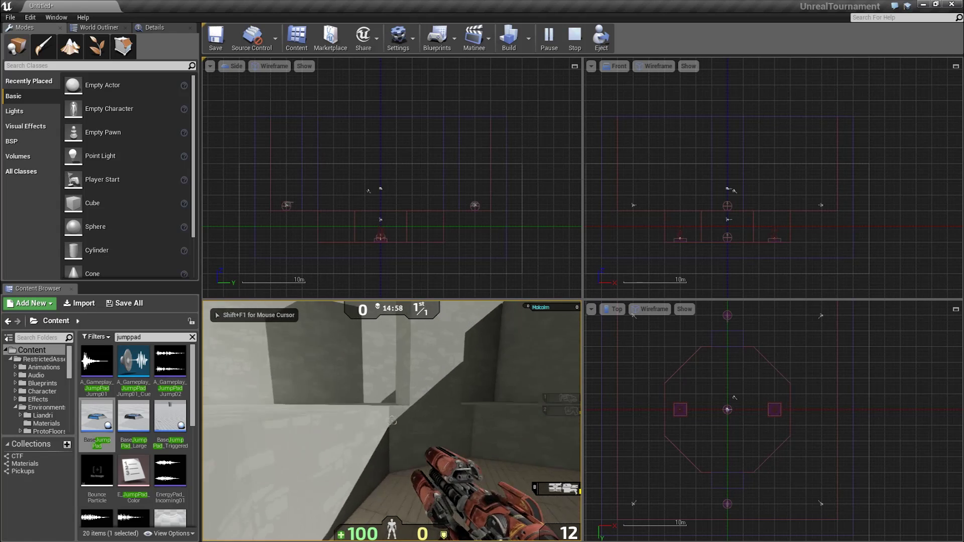
# Play-test the pit by running across its floor and around the pillars, switching to the weapon in slot 5
pyautogui.press('w')
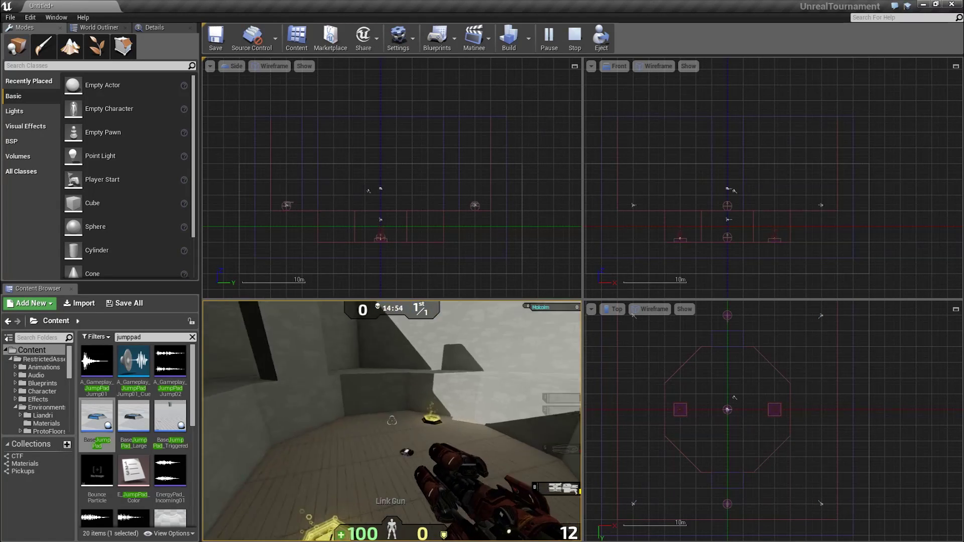
pyautogui.press('w')
pyautogui.press('5')
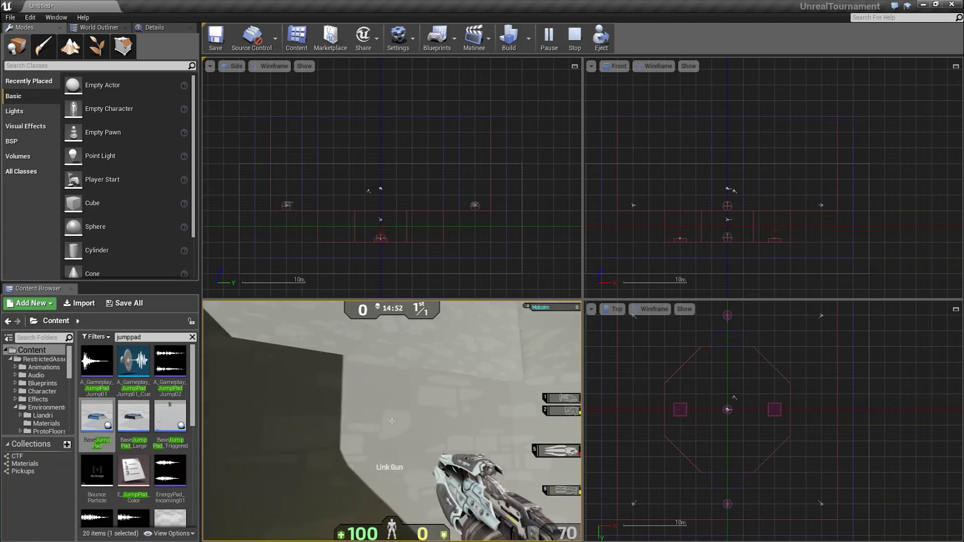
pyautogui.press('w')
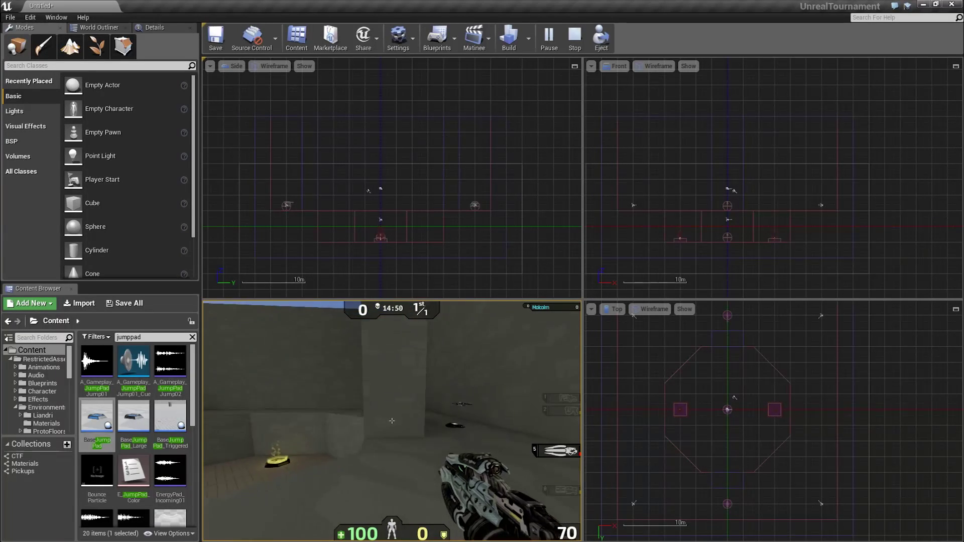
# Switch to the weapon in slot 4 and test its primary and alternate fire while moving around the pit
pyautogui.press('4')
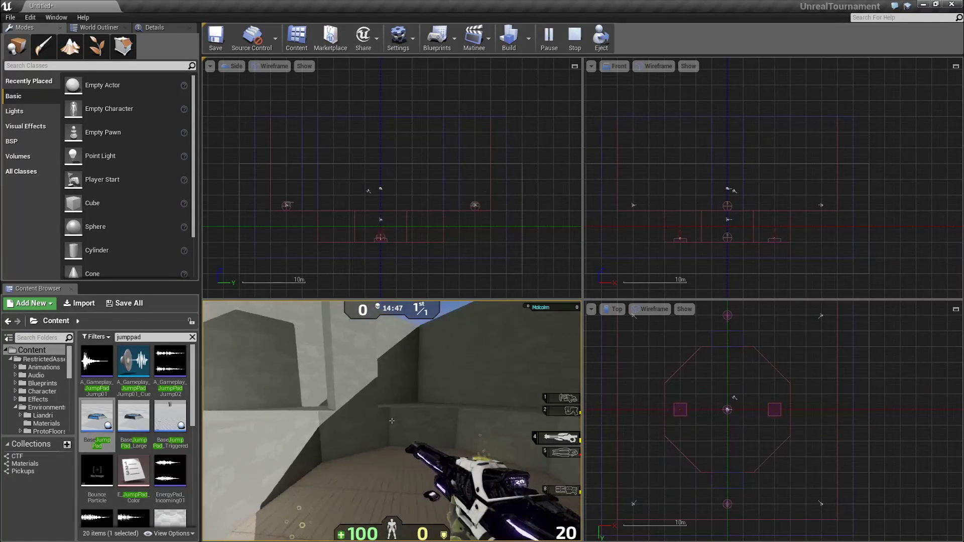
pyautogui.press('w')
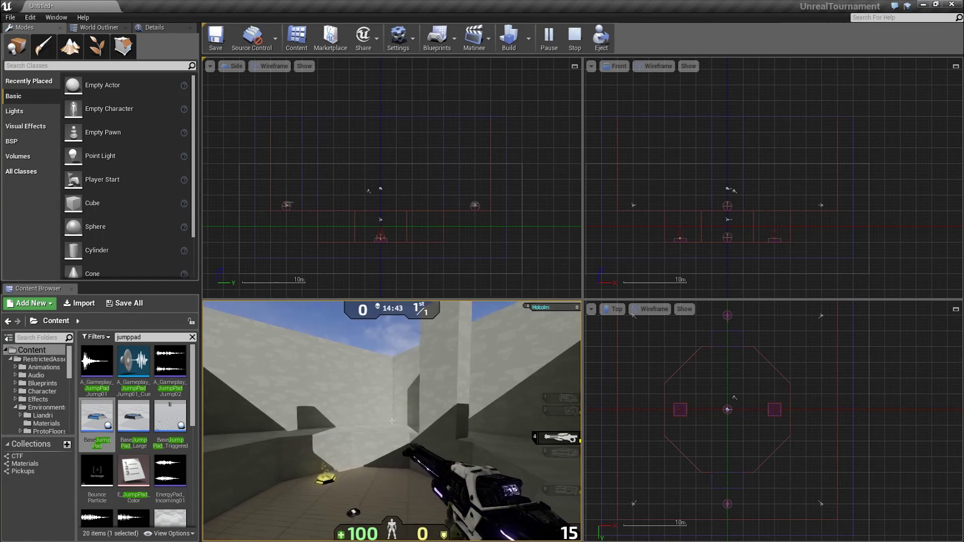
pyautogui.rightClick(391, 421)
pyautogui.click(393, 422)
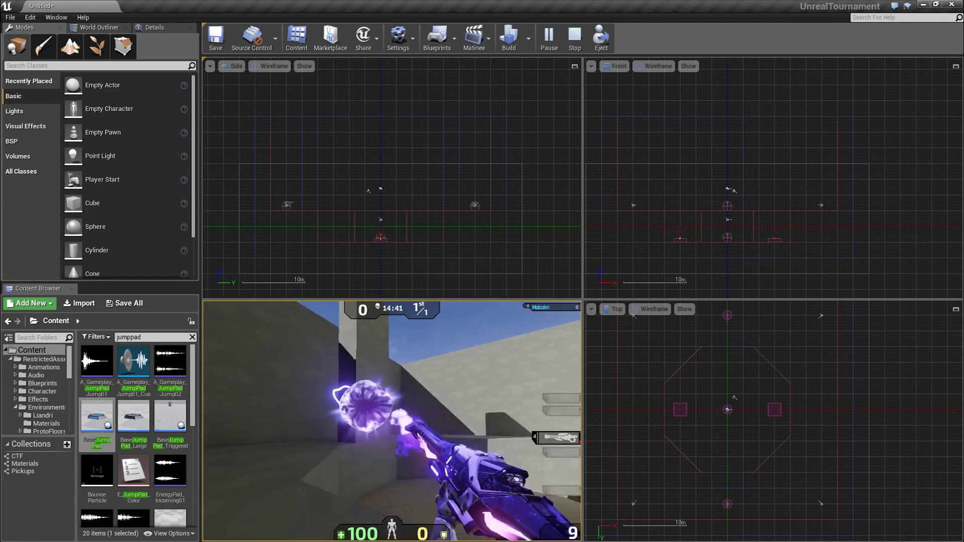